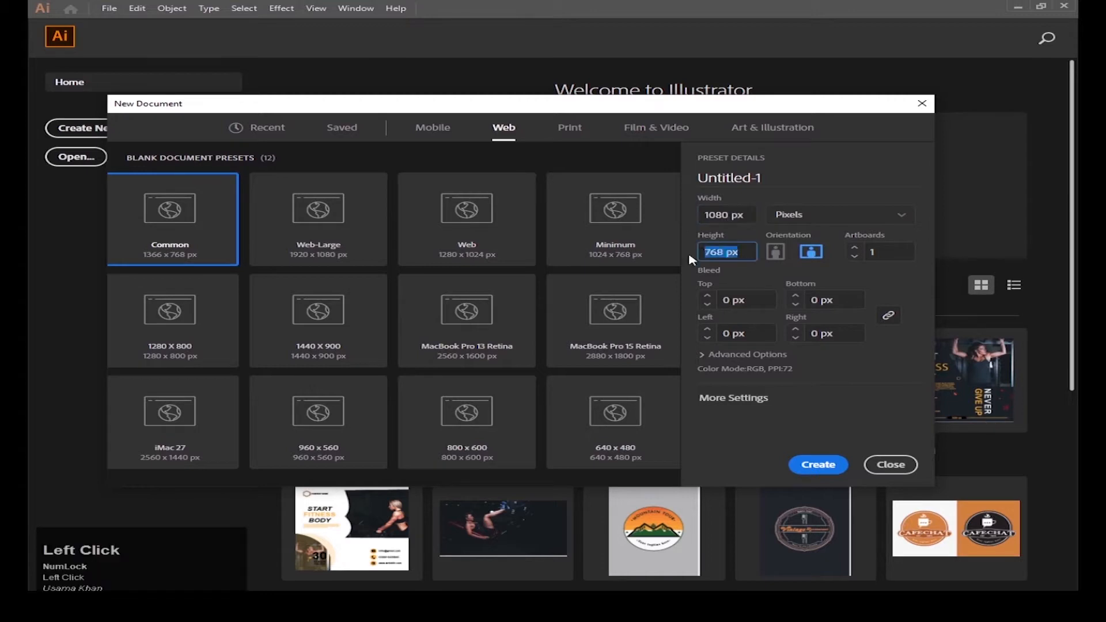
Step: Confirm the 1080 px wide web document settings to create Untitled-1
{"action": "key", "text": "Return"}
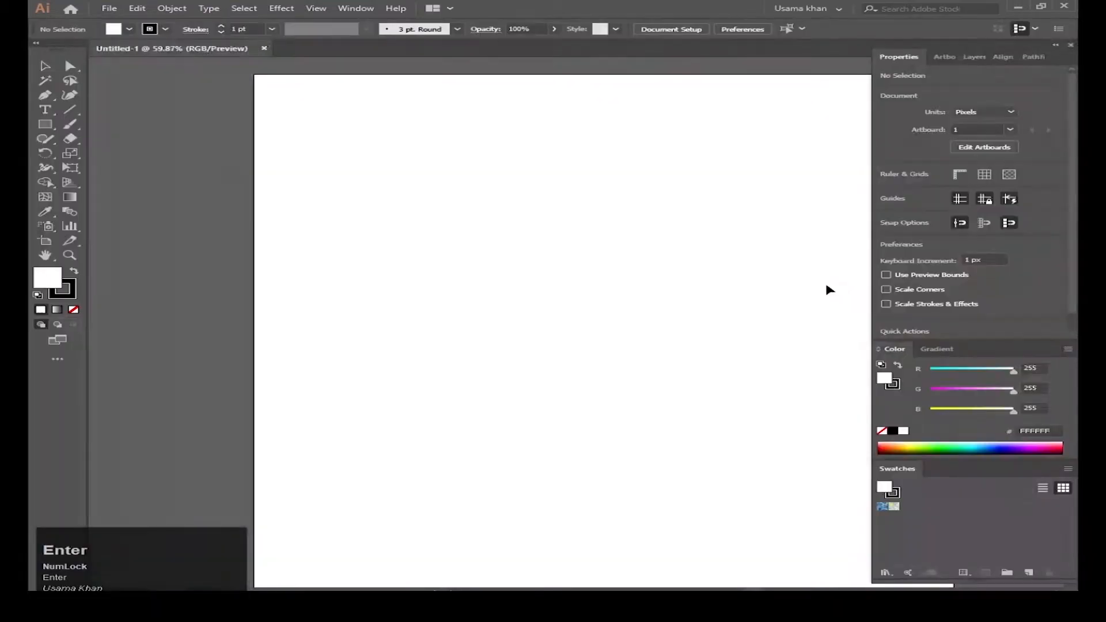
{"action": "scroll", "coordinate": [494, 336], "scroll_direction": "down", "scroll_amount": 2}
Step: Pen-draw a closed four-point panel with a slanted left edge from the artboard's top-right corner
{"action": "scroll", "coordinate": [439, 318], "scroll_direction": "up", "scroll_amount": 1}
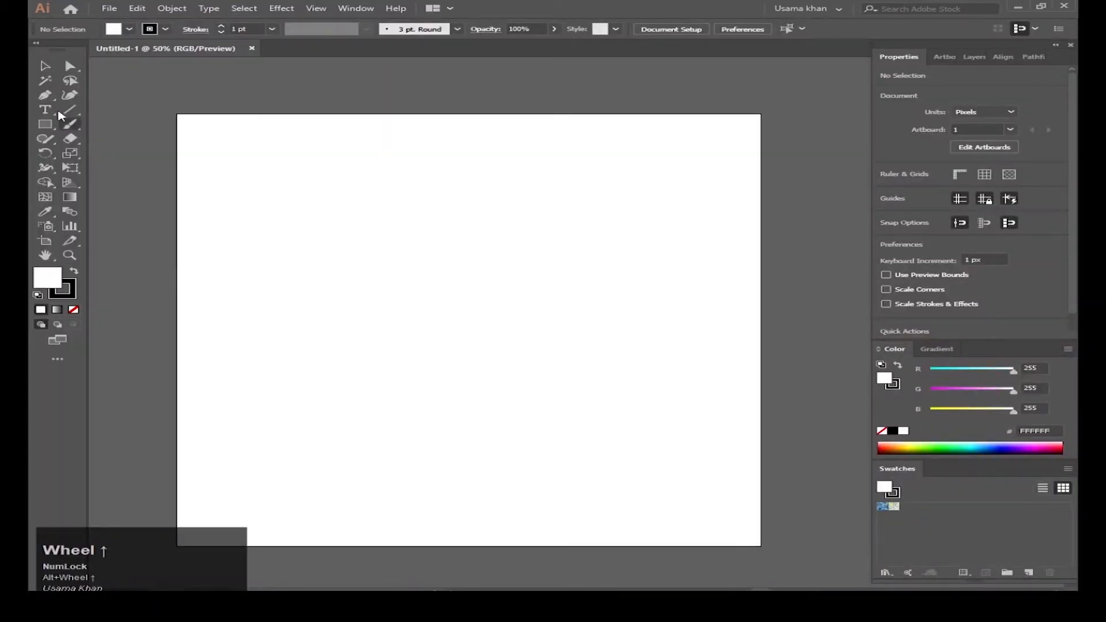
{"action": "left_click", "coordinate": [45, 95]}
{"action": "left_click", "coordinate": [760, 114]}
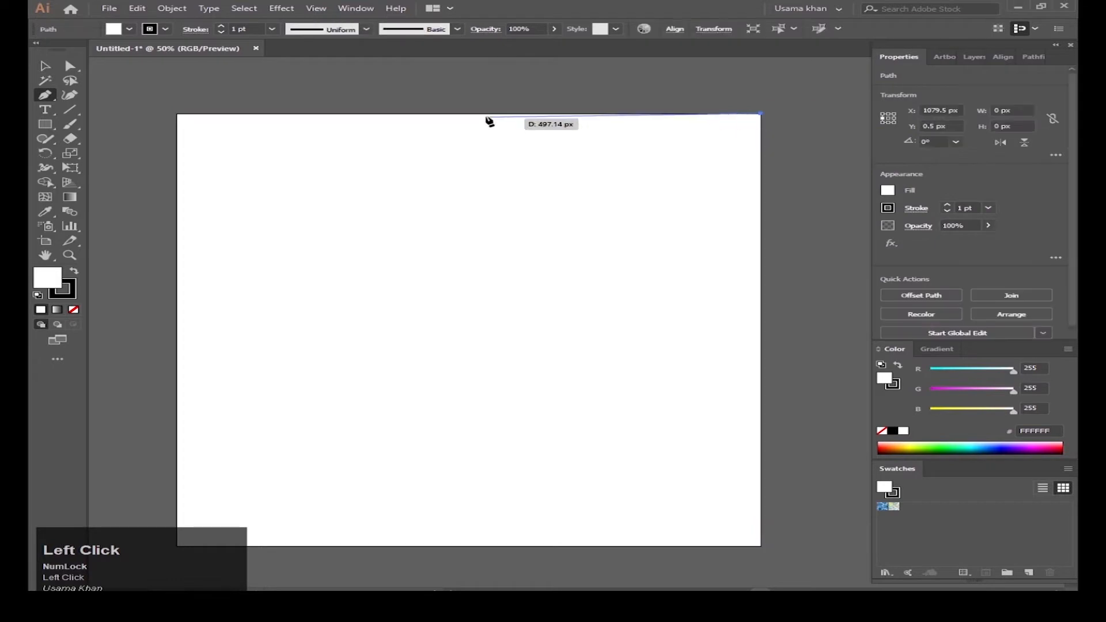
{"action": "left_click", "coordinate": [401, 114], "text": "shift"}
{"action": "left_click", "coordinate": [499, 331]}
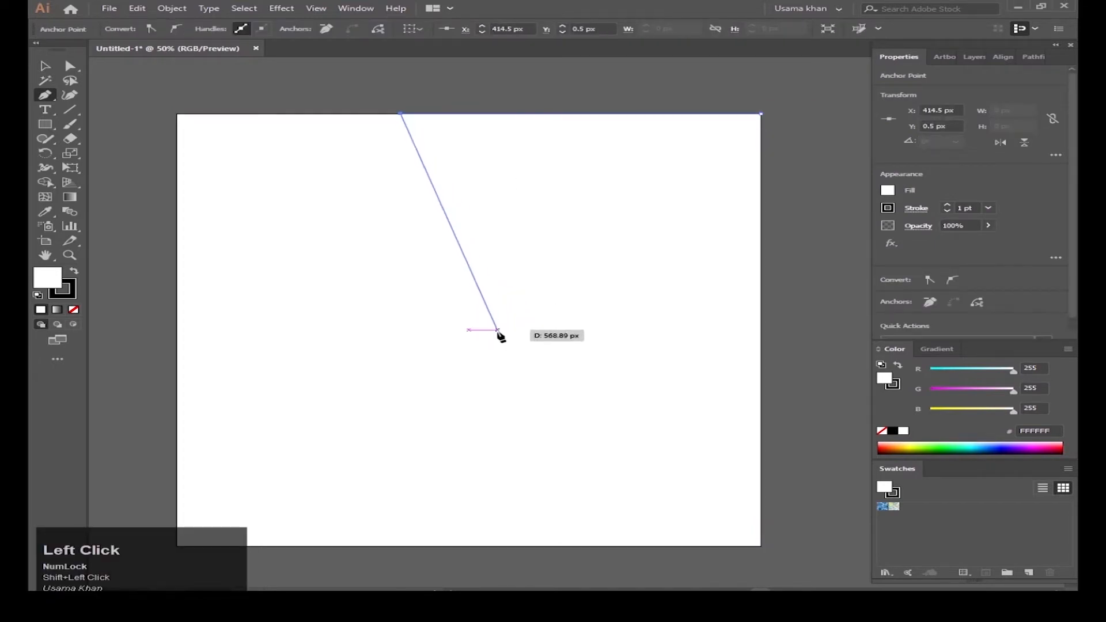
{"action": "left_click", "coordinate": [499, 352]}
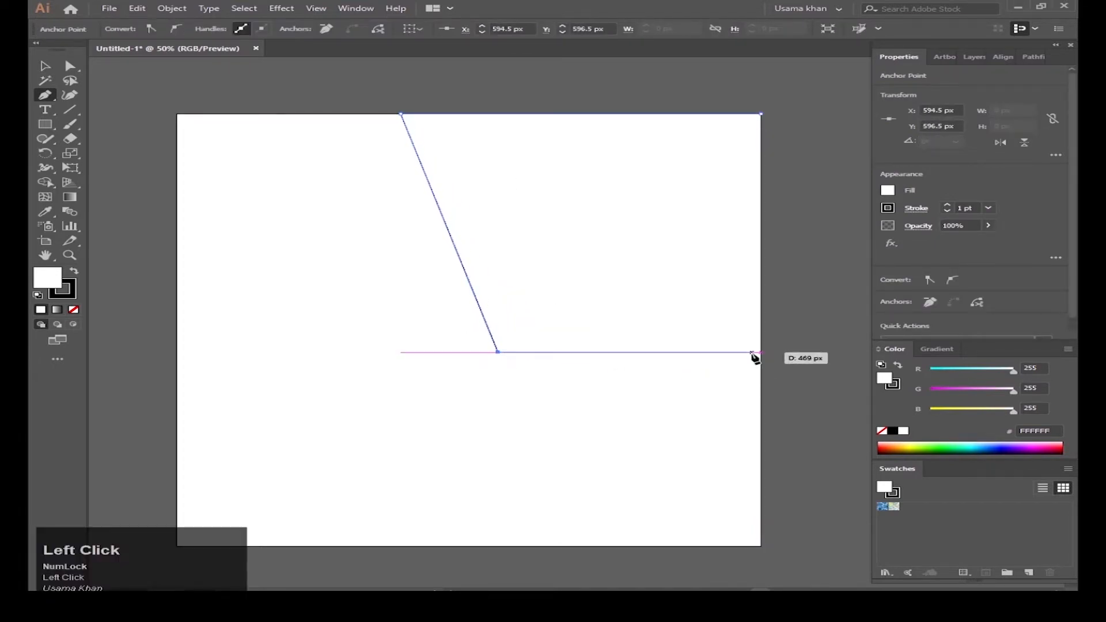
{"action": "left_click", "coordinate": [761, 353]}
{"action": "key", "text": "ctrl+z"}
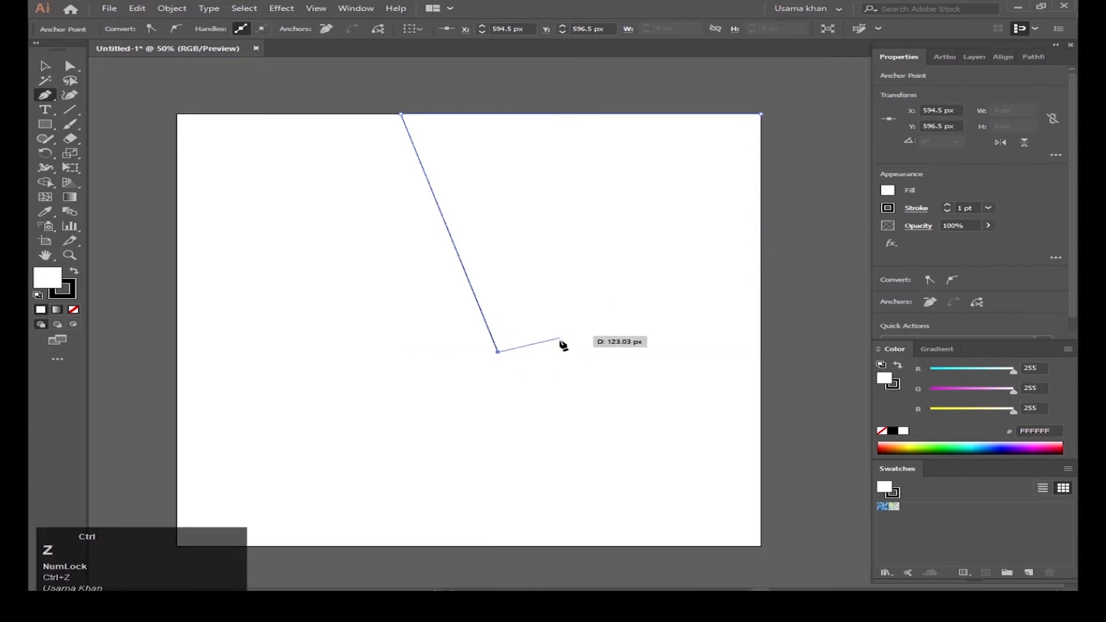
{"action": "key", "text": "ctrl+z"}
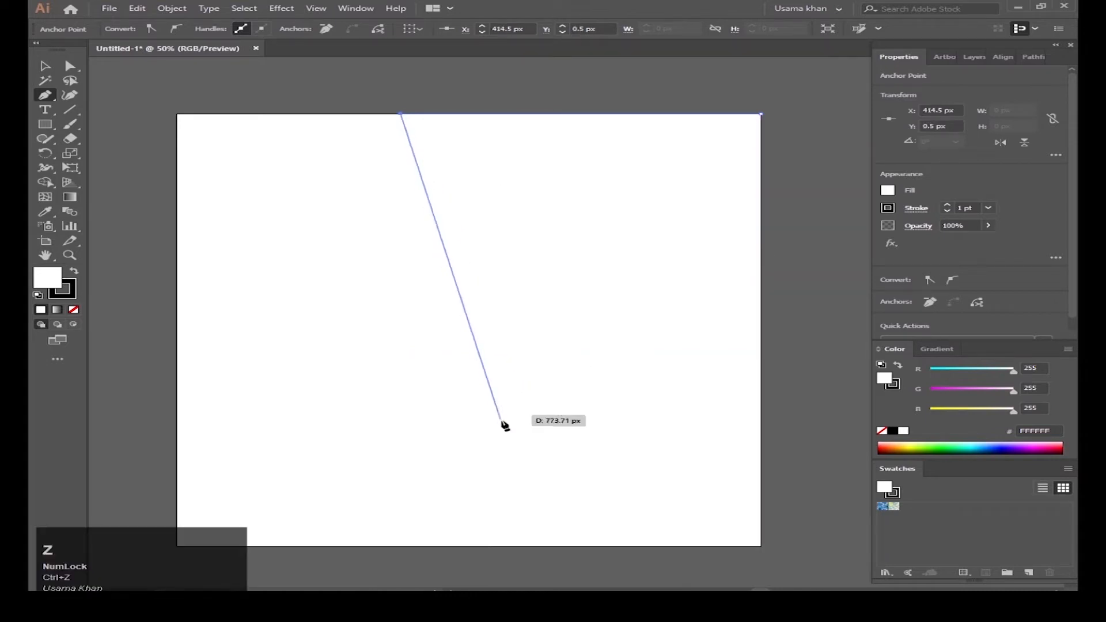
{"action": "left_click", "coordinate": [485, 371]}
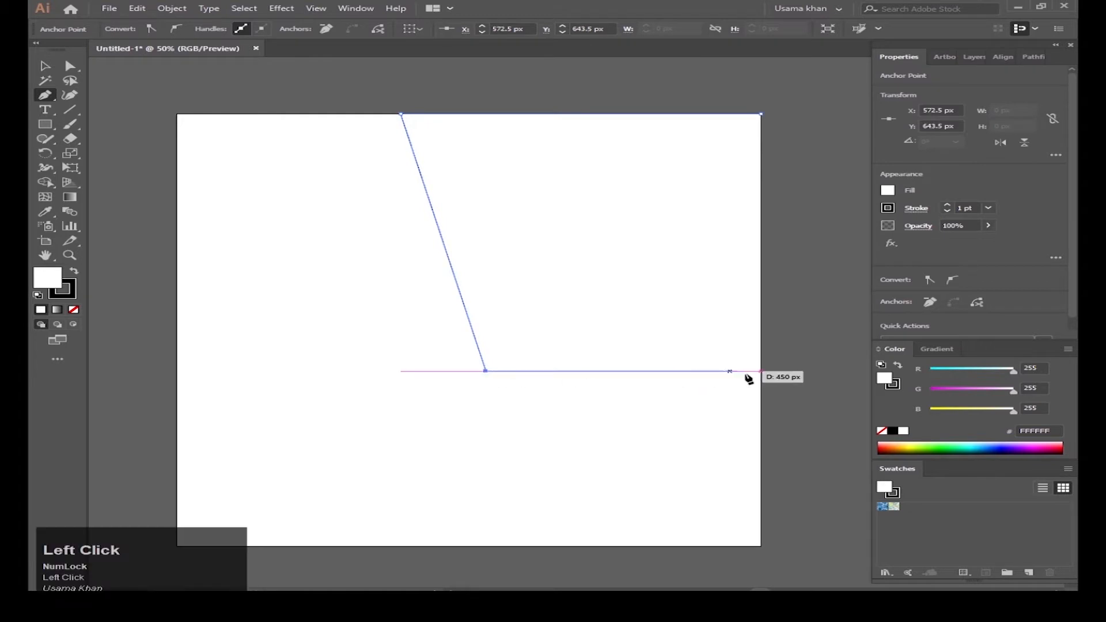
{"action": "left_click", "coordinate": [762, 372], "text": "shift"}
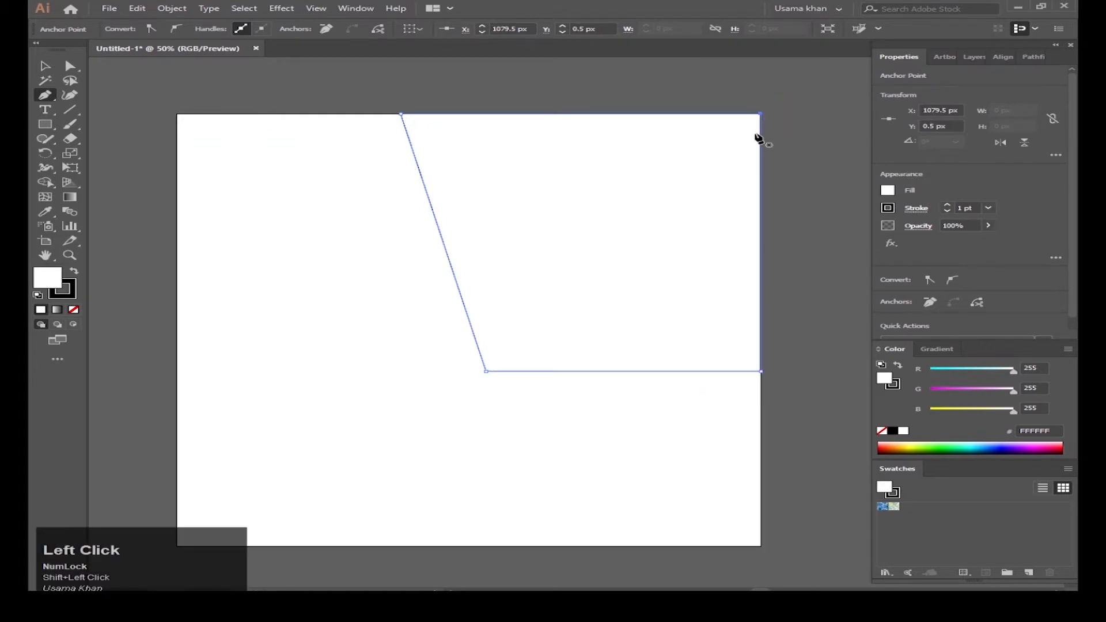
{"action": "key", "text": "v"}
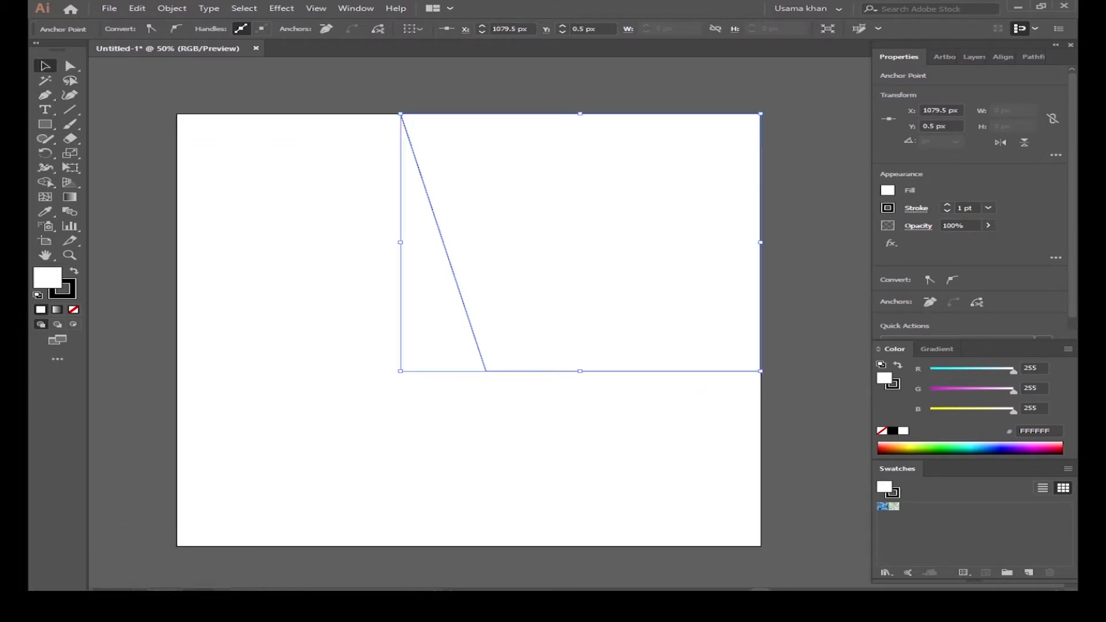
{"action": "left_click", "coordinate": [461, 602]}
Step: Drop the gym photo onto the artboard and shrink it to about 715 px over the right side
{"action": "left_click_drag", "start_coordinate": [575, 173], "coordinate": [571, 222]}
{"action": "key", "text": "super"}
{"action": "left_click", "coordinate": [894, 299]}
{"action": "scroll", "coordinate": [627, 298], "scroll_direction": "down", "scroll_amount": 5}
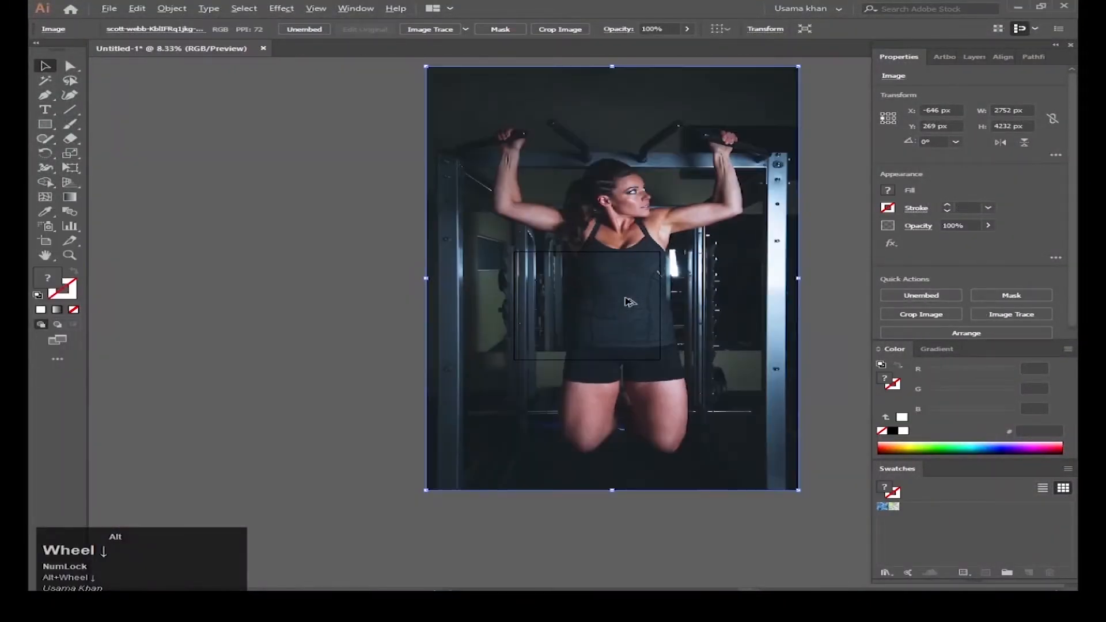
{"action": "left_click_drag", "start_coordinate": [741, 425], "coordinate": [680, 357]}
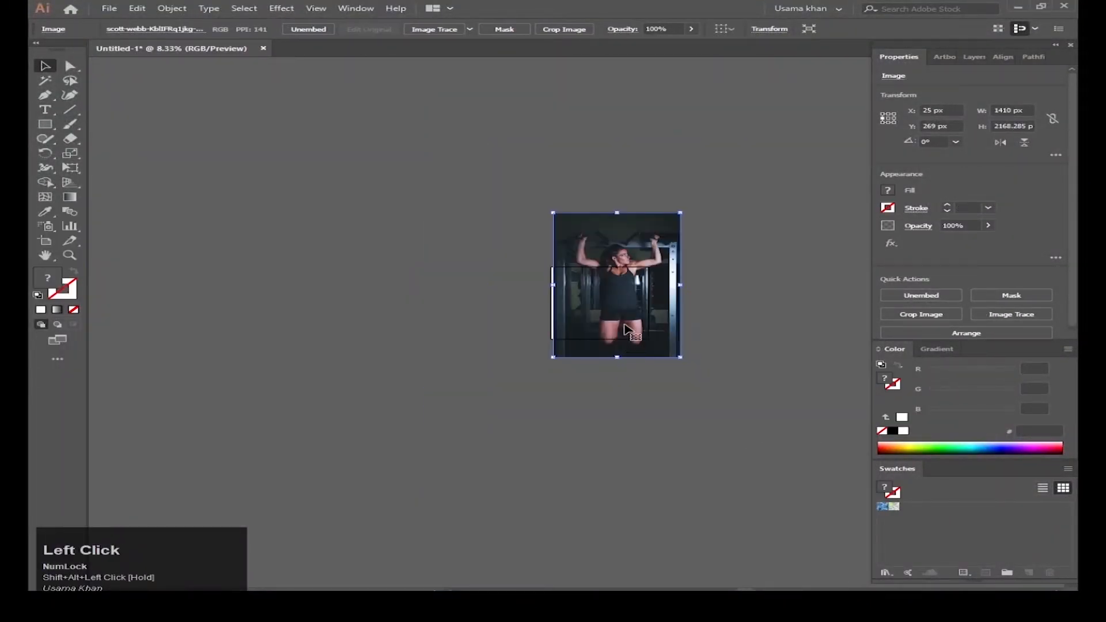
{"action": "scroll", "coordinate": [629, 329], "scroll_direction": "up", "scroll_amount": 1}
{"action": "left_click_drag", "start_coordinate": [630, 329], "coordinate": [621, 382]}
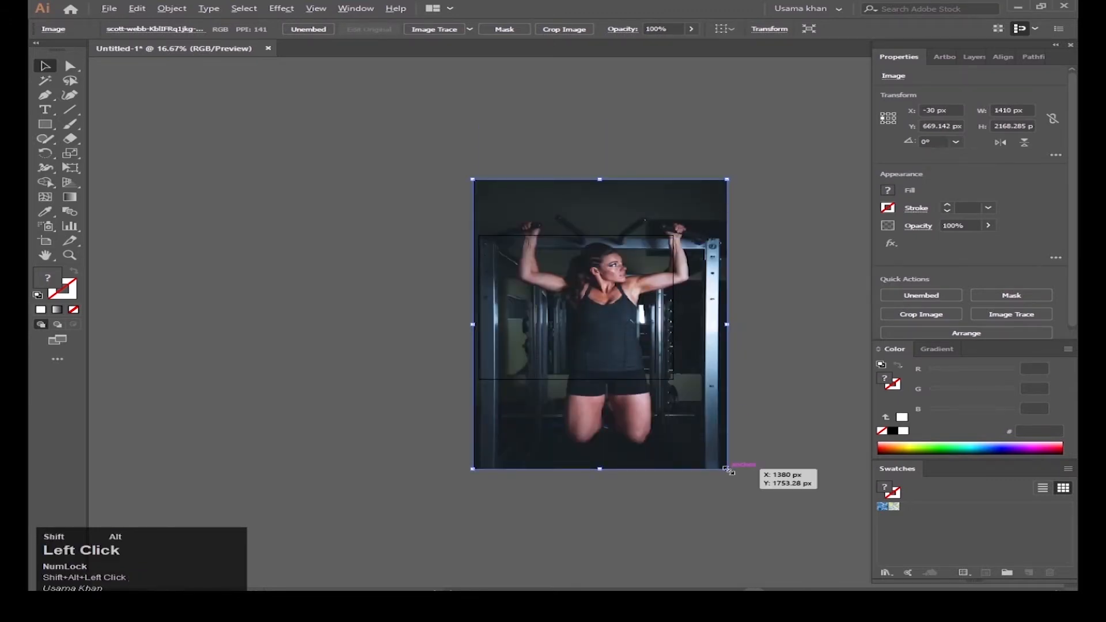
{"action": "left_click_drag", "start_coordinate": [727, 470], "coordinate": [689, 424]}
{"action": "scroll", "coordinate": [757, 494], "scroll_direction": "up", "scroll_amount": 1}
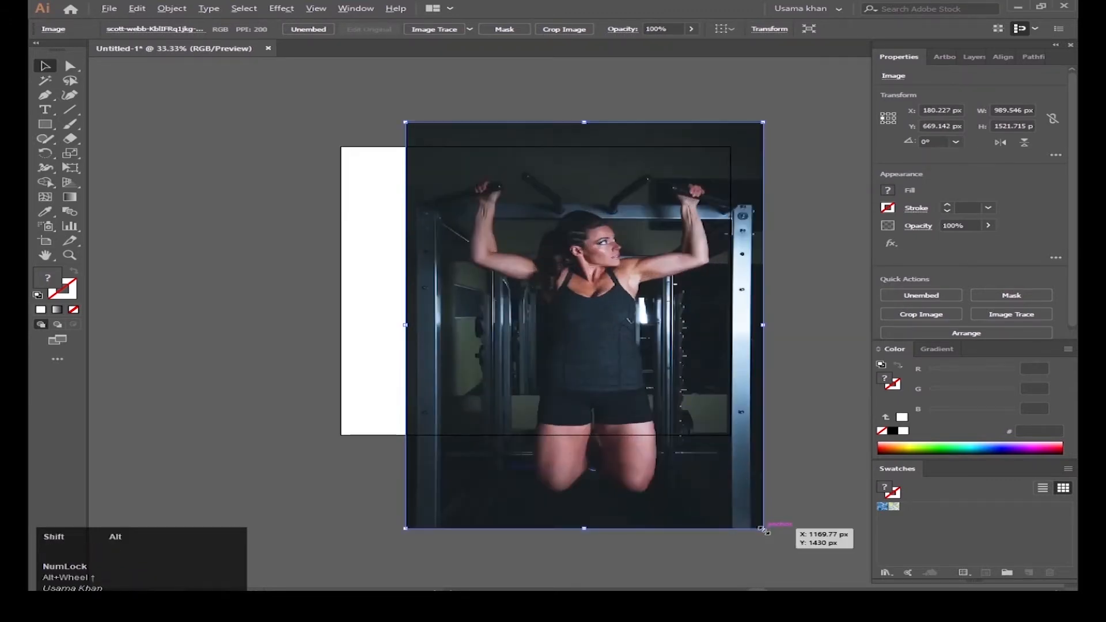
{"action": "left_click_drag", "start_coordinate": [763, 529], "coordinate": [713, 473]}
{"action": "left_click_drag", "start_coordinate": [651, 438], "coordinate": [685, 388]}
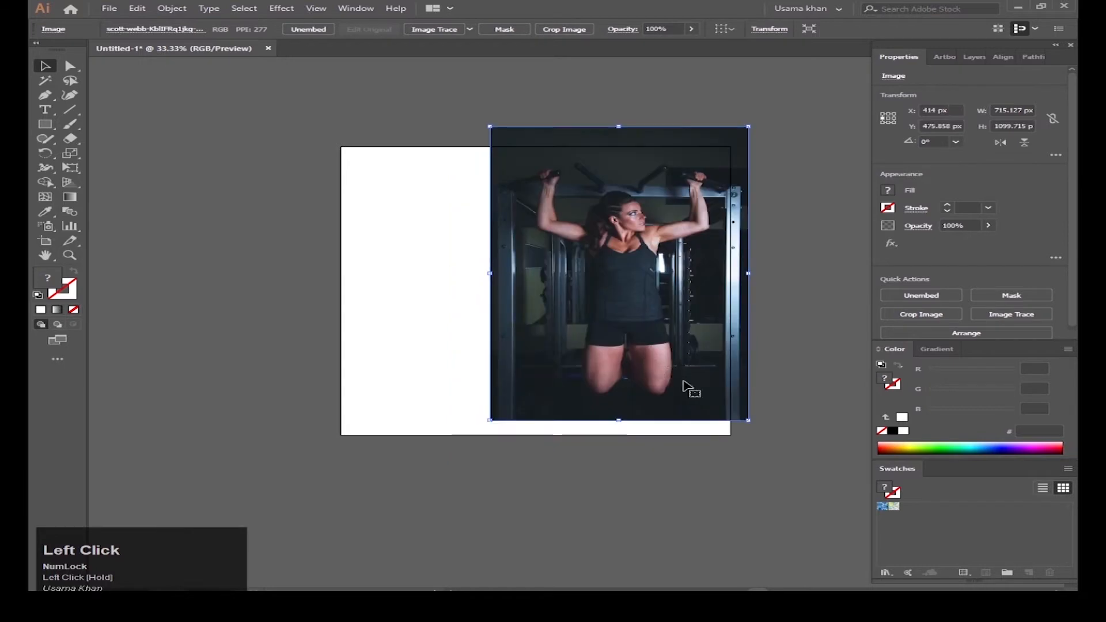
Step: Send the photo to the back, shrink it slightly and move it up behind the panel
{"action": "right_click", "coordinate": [631, 238]}
{"action": "mouse_move", "coordinate": [692, 335]}
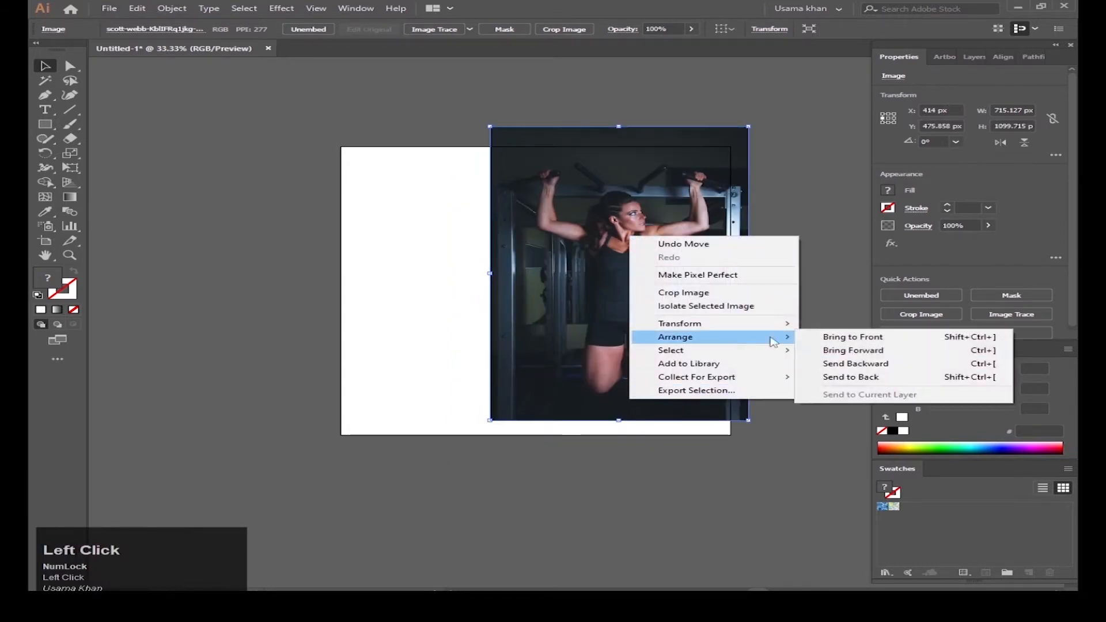
{"action": "left_click", "coordinate": [859, 377]}
{"action": "scroll", "coordinate": [663, 236], "scroll_direction": "up", "scroll_amount": 1}
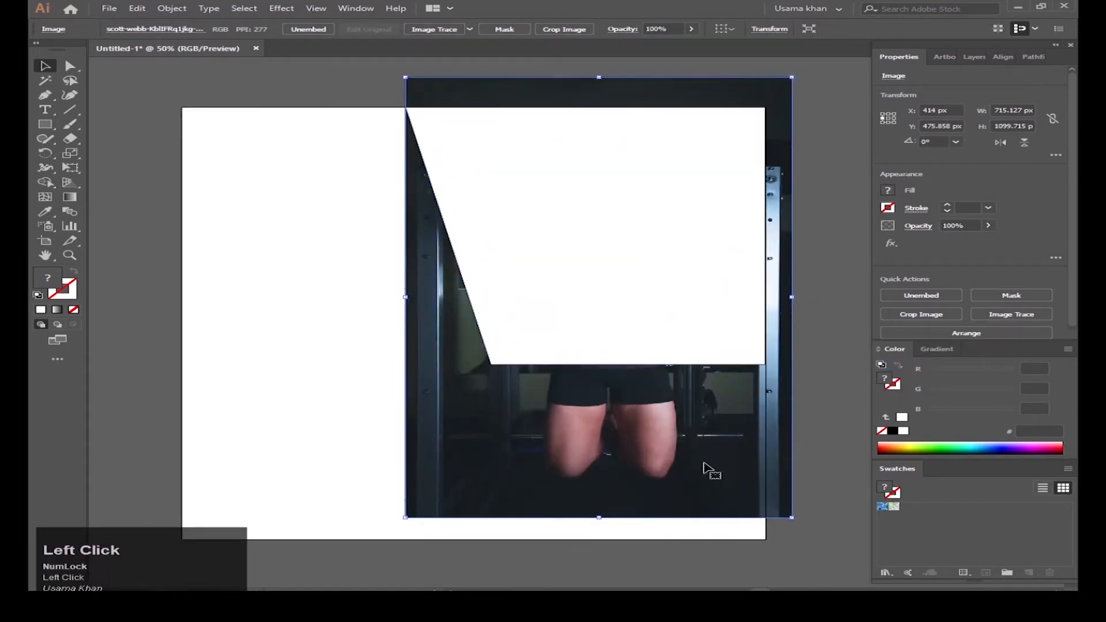
{"action": "left_click_drag", "start_coordinate": [794, 520], "coordinate": [773, 506]}
{"action": "left_click_drag", "start_coordinate": [651, 424], "coordinate": [636, 317]}
Step: Nudge the white panel right and enlarge and shift the photo to line them up
{"action": "left_click", "coordinate": [635, 317]}
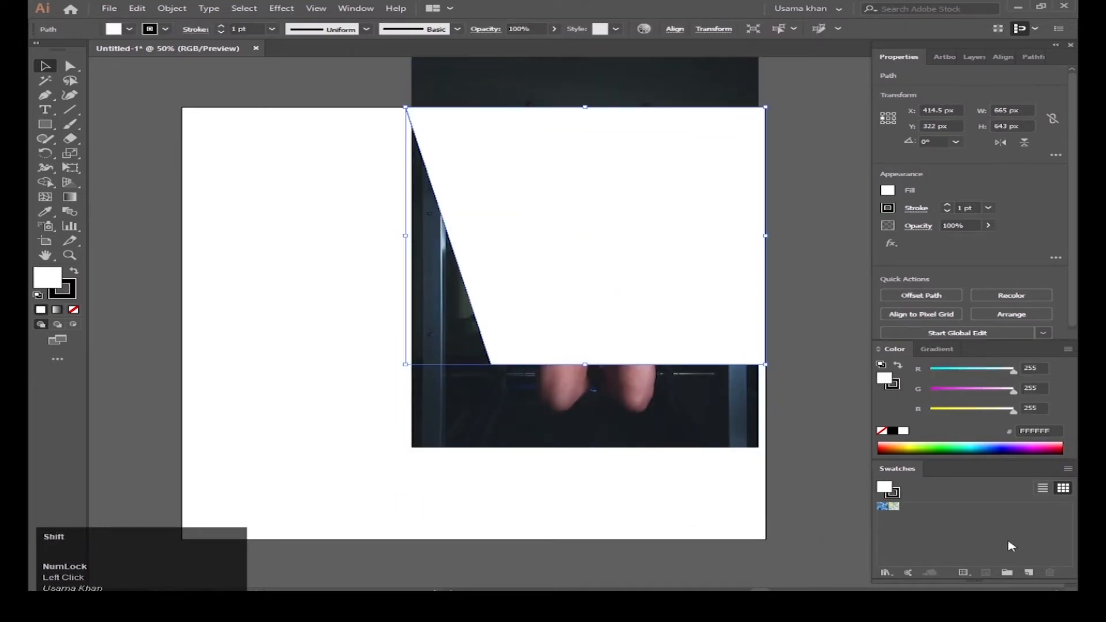
{"action": "key", "text": "shift+Right"}
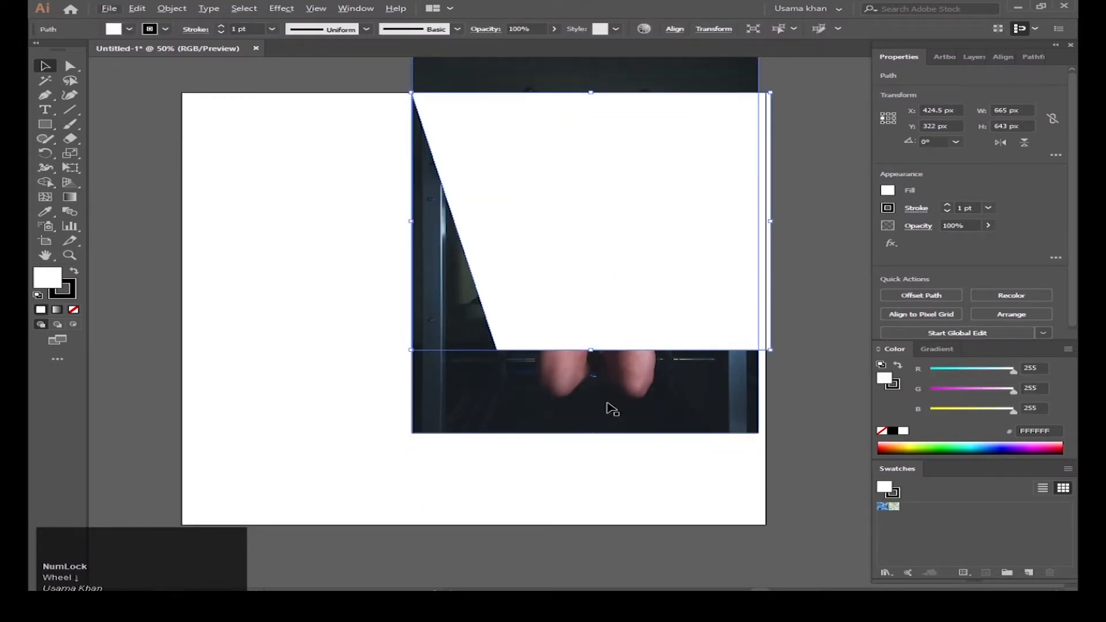
{"action": "left_click", "coordinate": [608, 406]}
{"action": "scroll", "coordinate": [605, 398], "scroll_direction": "down", "scroll_amount": 1}
{"action": "scroll", "coordinate": [640, 406], "scroll_direction": "up", "scroll_amount": 1}
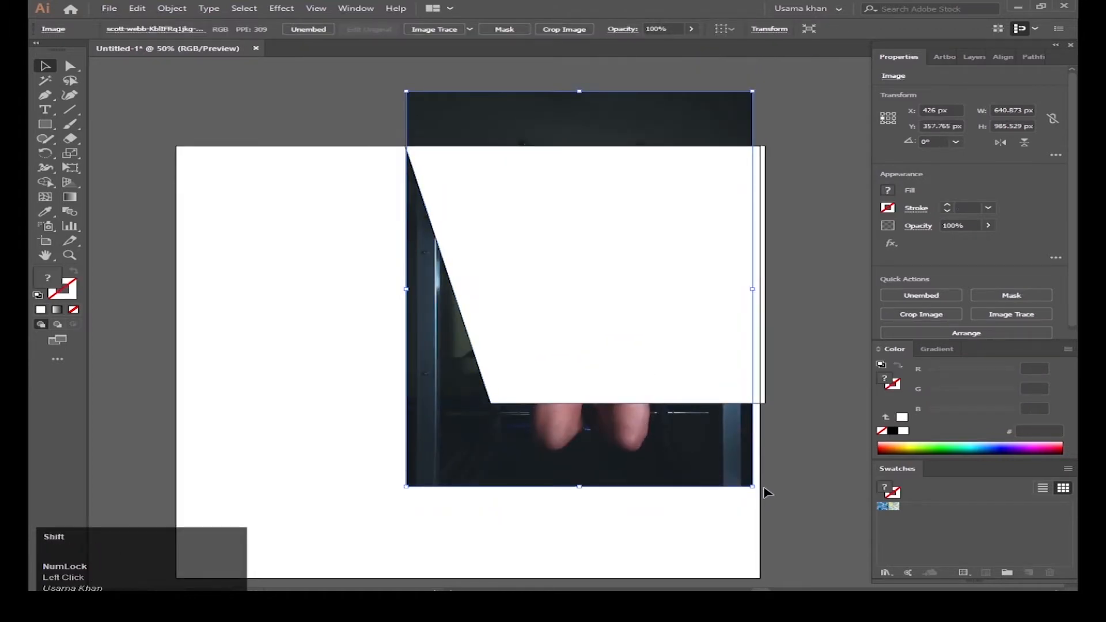
{"action": "left_click_drag", "start_coordinate": [754, 488], "coordinate": [757, 492]}
{"action": "mouse_move", "coordinate": [672, 460]}
{"action": "left_mouse_down"}
{"action": "mouse_move", "coordinate": [699, 460]}
{"action": "mouse_move", "coordinate": [659, 451]}
{"action": "mouse_move", "coordinate": [674, 453]}
{"action": "left_mouse_up"}
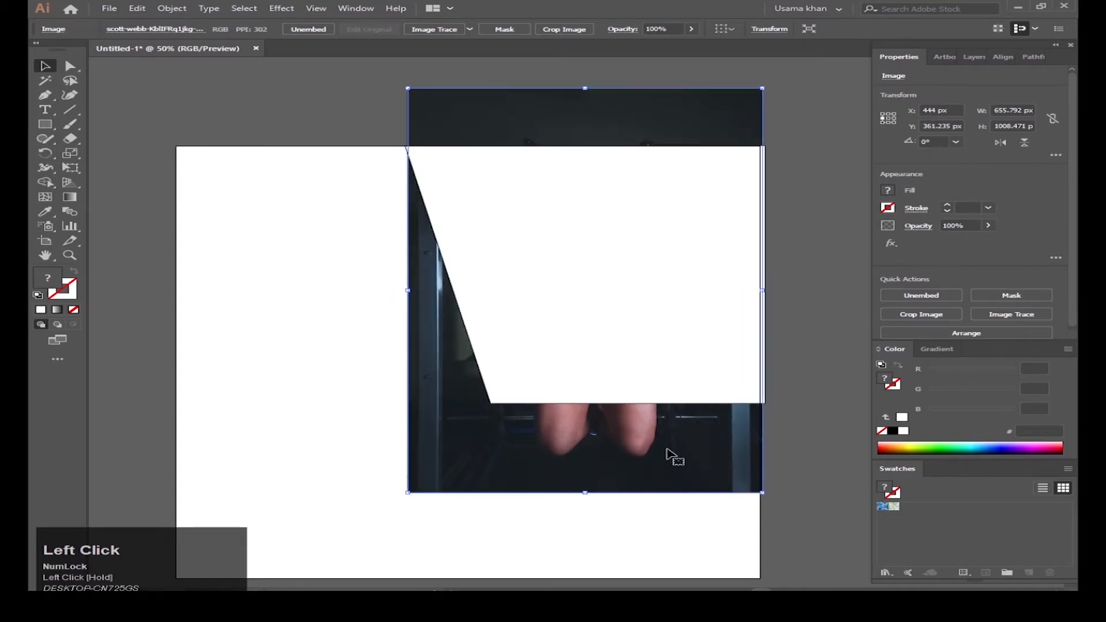
{"action": "left_click", "coordinate": [704, 380]}
{"action": "key", "text": "Right"}
{"action": "key", "text": "Right"}
{"action": "key", "text": "Right"}
{"action": "key", "text": "Right"}
{"action": "key", "text": "Right"}
{"action": "key", "text": "Right"}
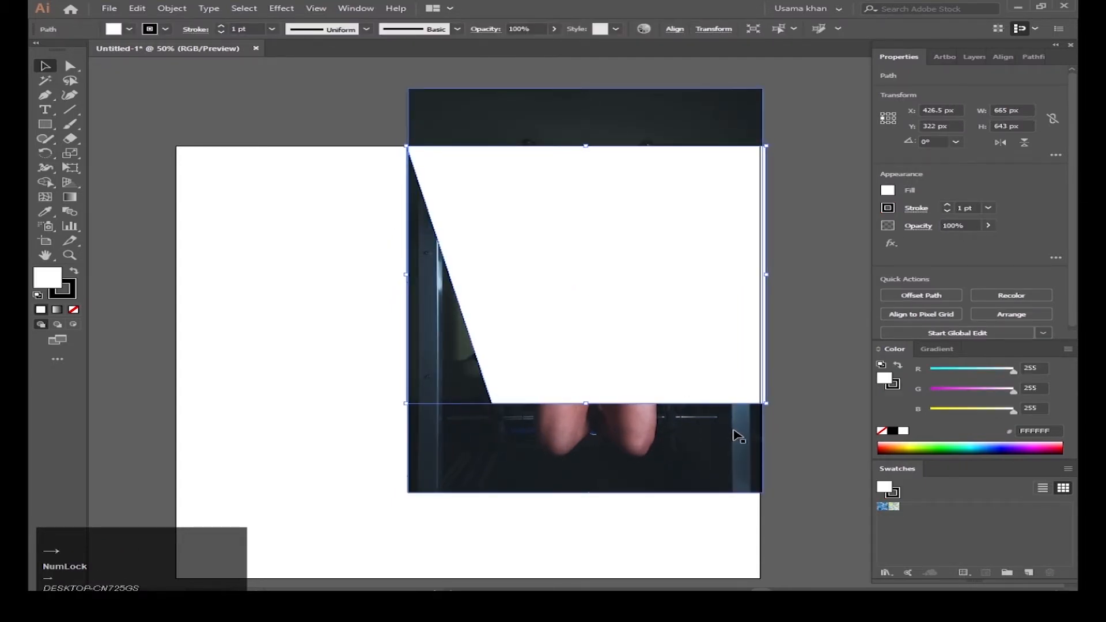
Step: Clip the photo to the white panel, then undo the clipping mask
{"action": "left_click", "coordinate": [660, 374], "text": "shift"}
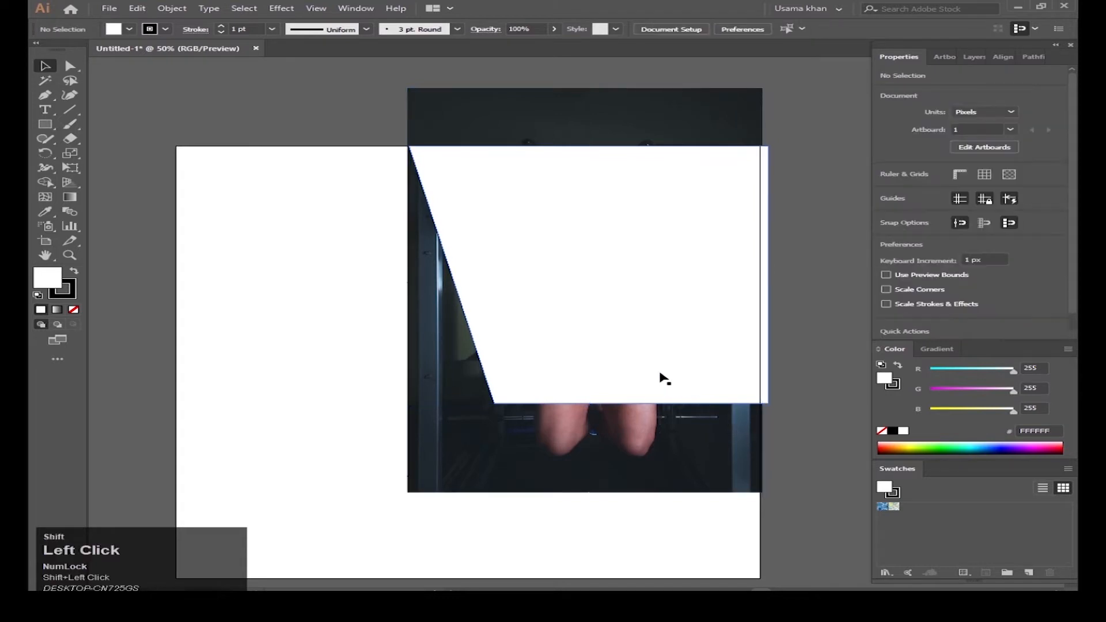
{"action": "left_click", "coordinate": [484, 390]}
{"action": "left_click", "coordinate": [542, 315], "text": "shift"}
{"action": "right_click", "coordinate": [545, 313]}
{"action": "left_click", "coordinate": [617, 400]}
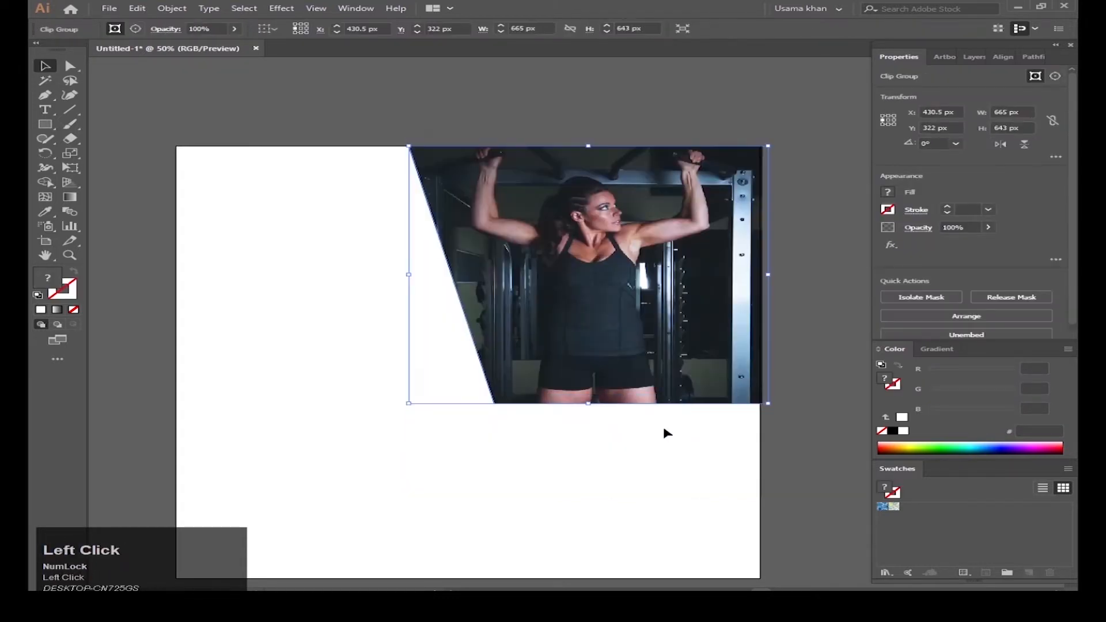
{"action": "left_click", "coordinate": [589, 405], "text": "ctrl"}
{"action": "key", "text": "ctrl+z"}
Step: Stretch the panel taller, re-clip the photo, and draw a rectangle covering the artboard
{"action": "scroll", "coordinate": [576, 418], "scroll_direction": "down", "scroll_amount": 1}
{"action": "left_click", "coordinate": [617, 424]}
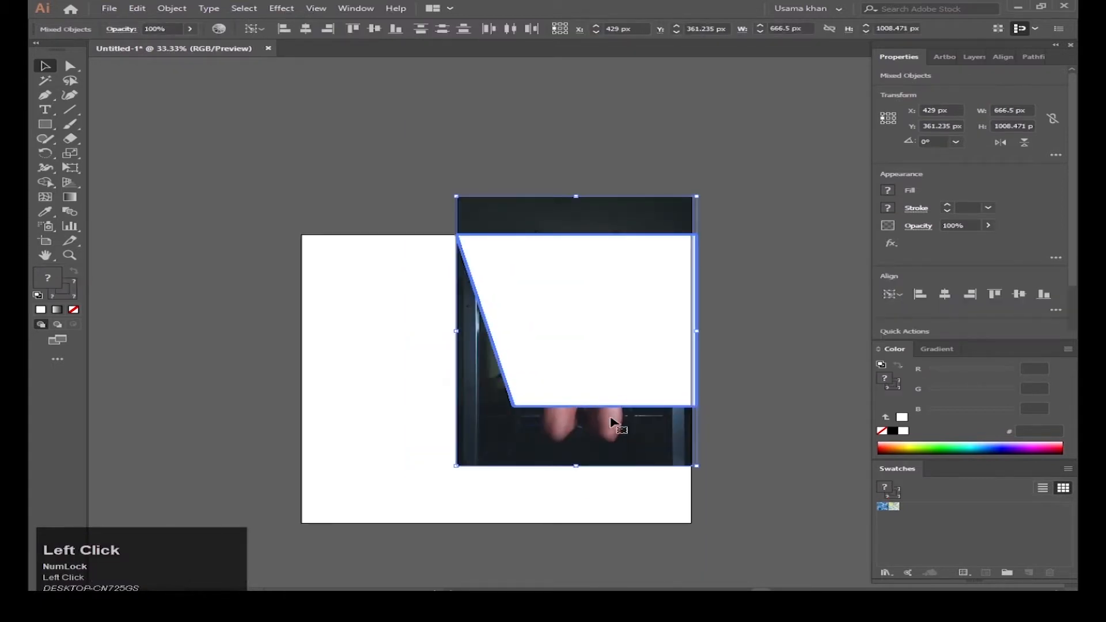
{"action": "left_click", "coordinate": [645, 396]}
{"action": "left_click_drag", "start_coordinate": [577, 407], "coordinate": [577, 430]}
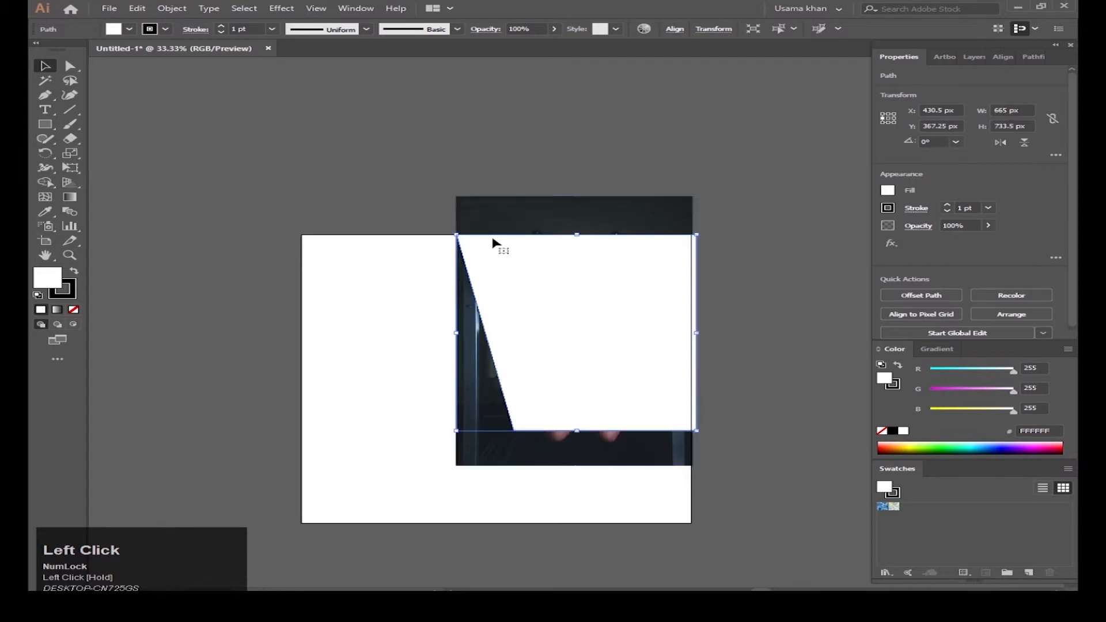
{"action": "left_click", "coordinate": [572, 229], "text": "shift"}
{"action": "right_click", "coordinate": [597, 341]}
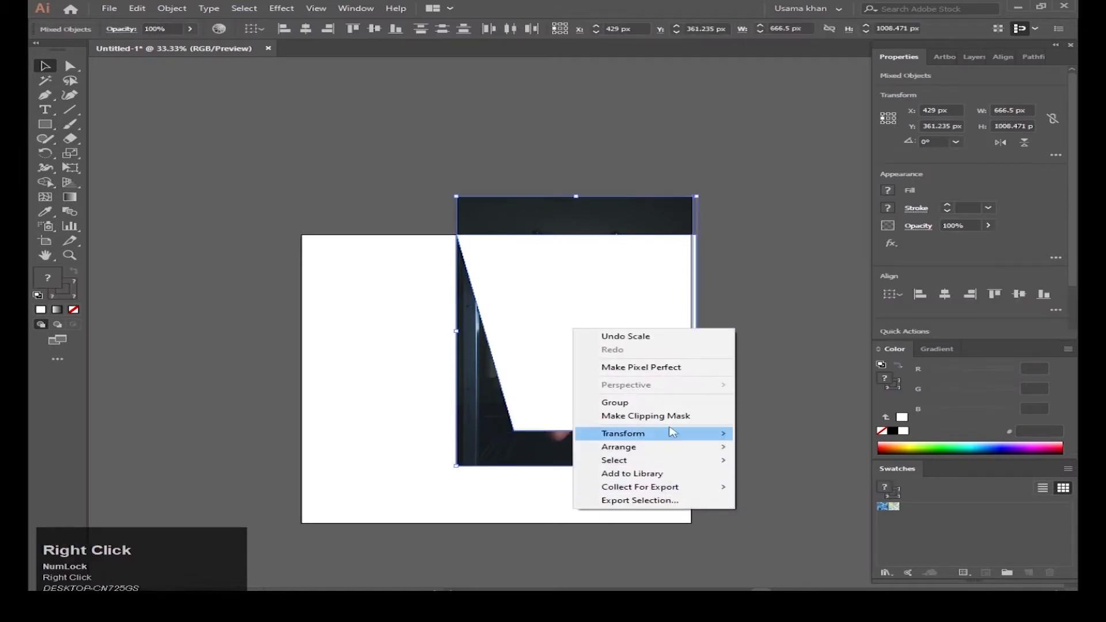
{"action": "left_click", "coordinate": [628, 416]}
{"action": "left_click", "coordinate": [731, 452]}
{"action": "scroll", "coordinate": [529, 465], "scroll_direction": "up", "scroll_amount": 1}
{"action": "key", "text": "m"}
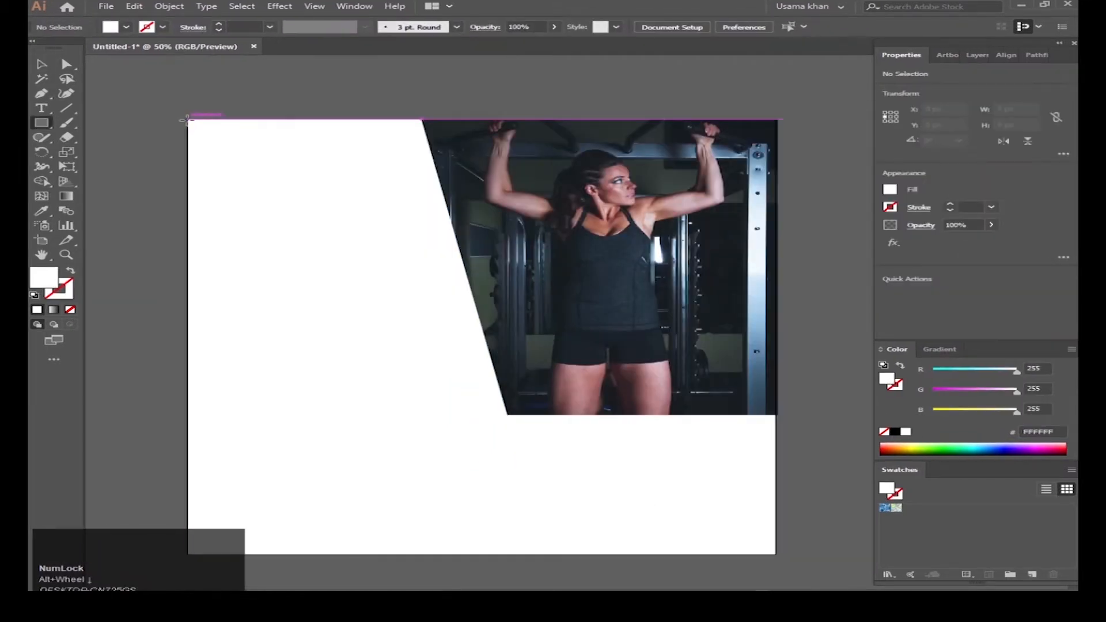
{"action": "left_click_drag", "start_coordinate": [187, 120], "coordinate": [775, 554]}
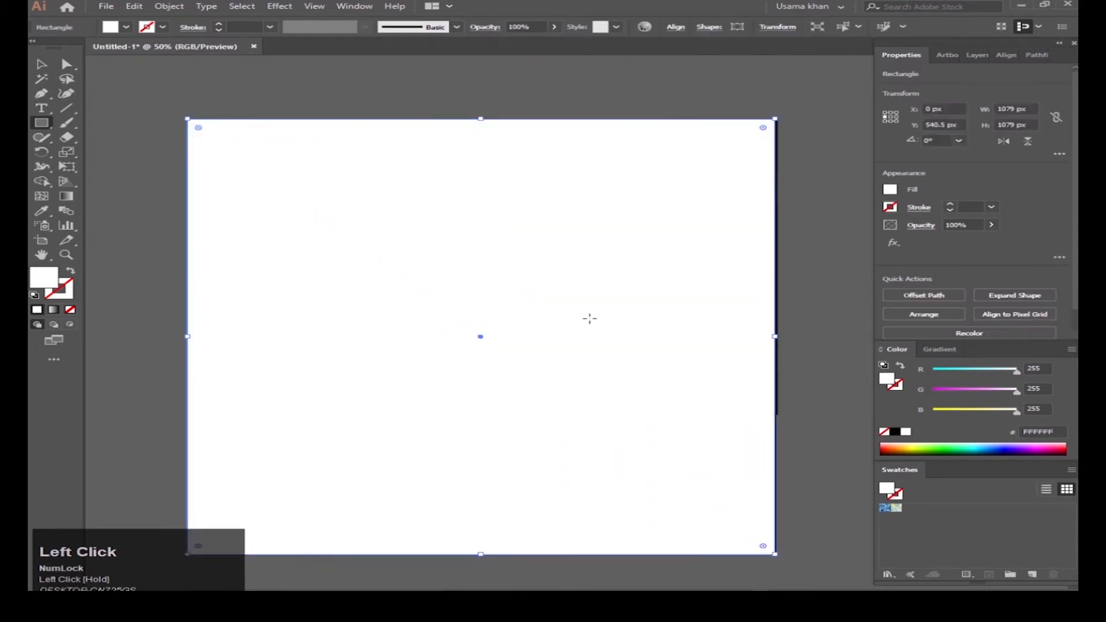
Step: Send the full-artboard rectangle behind the photo and fill it with sampled dark colour 1D252C
{"action": "key", "text": "v"}
{"action": "right_click", "coordinate": [425, 233]}
{"action": "mouse_move", "coordinate": [538, 425]}
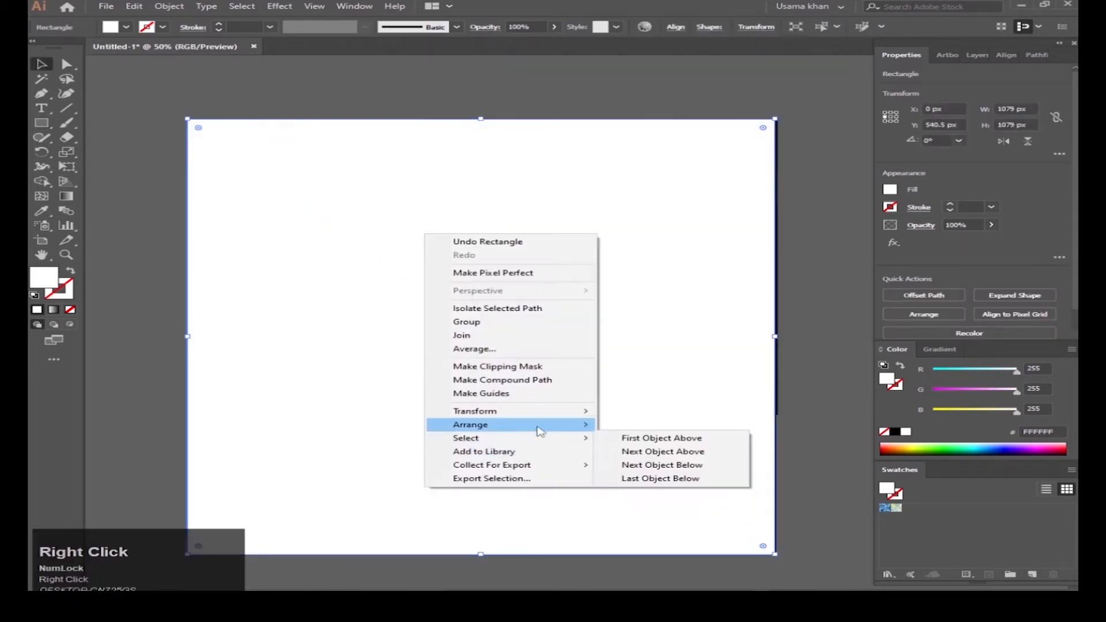
{"action": "left_click", "coordinate": [638, 466]}
{"action": "left_click", "coordinate": [42, 210]}
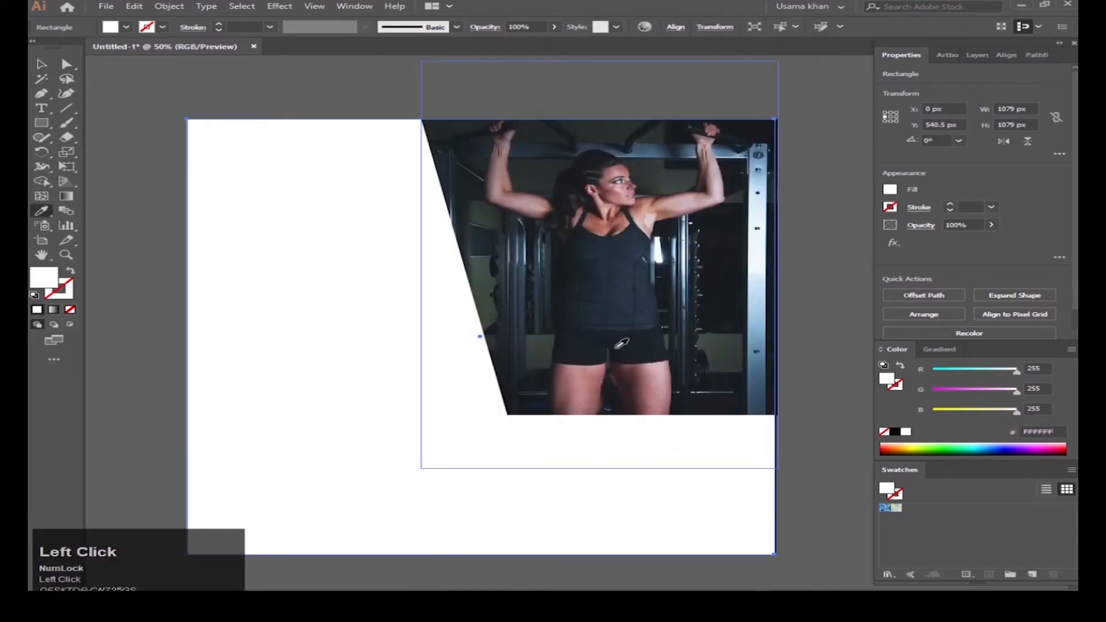
{"action": "left_click", "coordinate": [579, 341]}
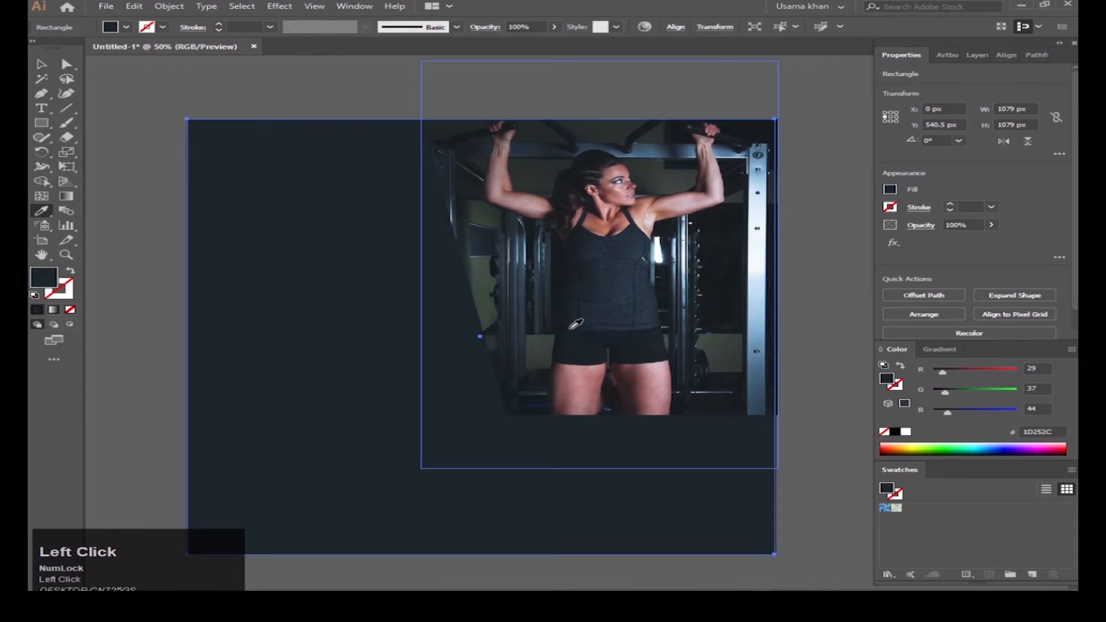
Step: Type the three-line capitals headline START / FITNESS / TODAY left of the photo
{"action": "key", "text": "v"}
{"action": "left_click", "coordinate": [41, 108]}
{"action": "left_click", "coordinate": [271, 234]}
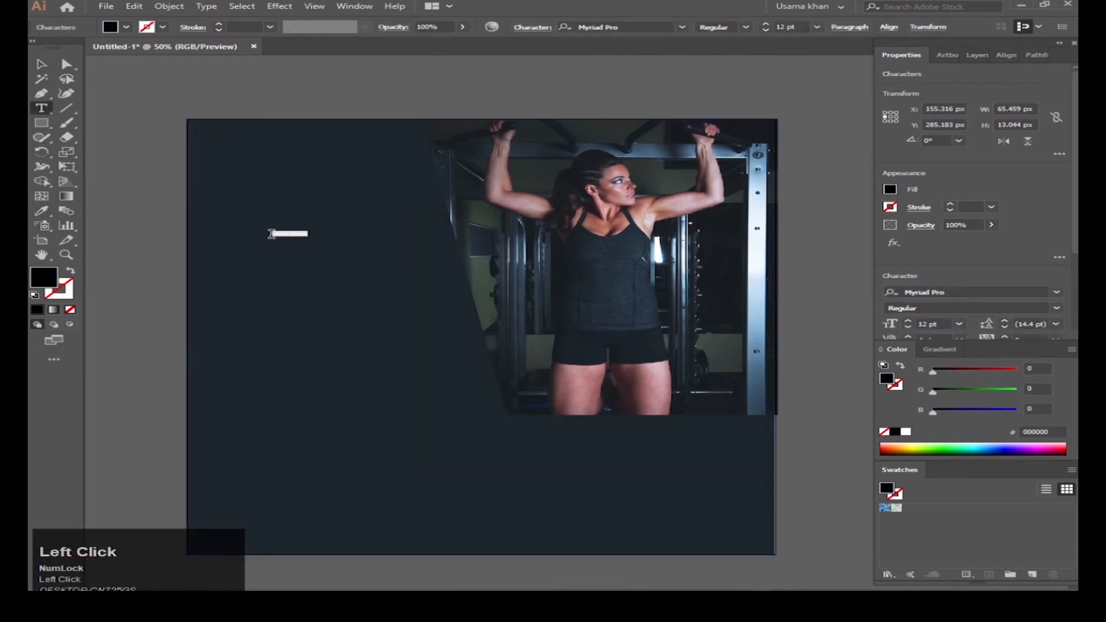
{"action": "key", "text": "Caps_Lock"}
{"action": "type", "text": "ST"}
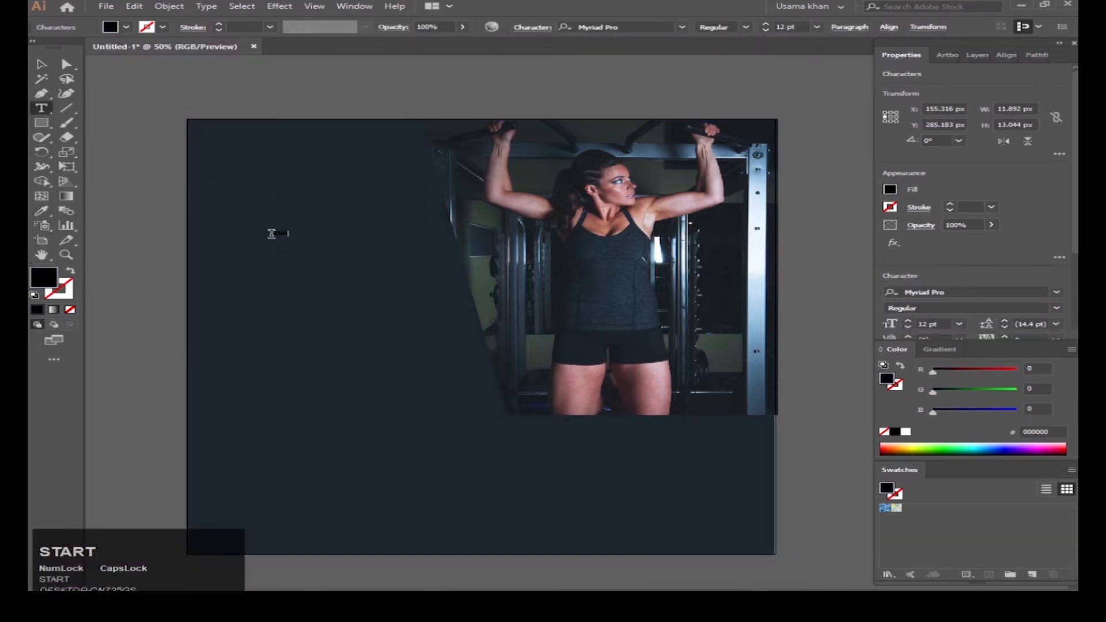
{"action": "type", "text": "ART"}
{"action": "key", "text": "Return"}
{"action": "type", "text": "FIT"}
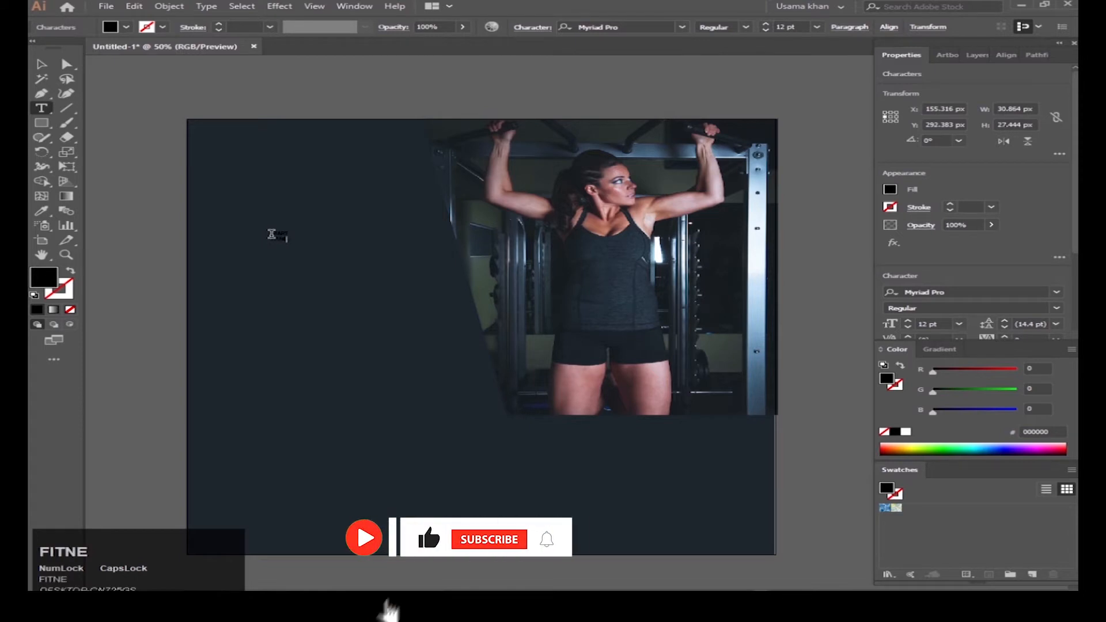
{"action": "type", "text": "NESS"}
{"action": "key", "text": "Return"}
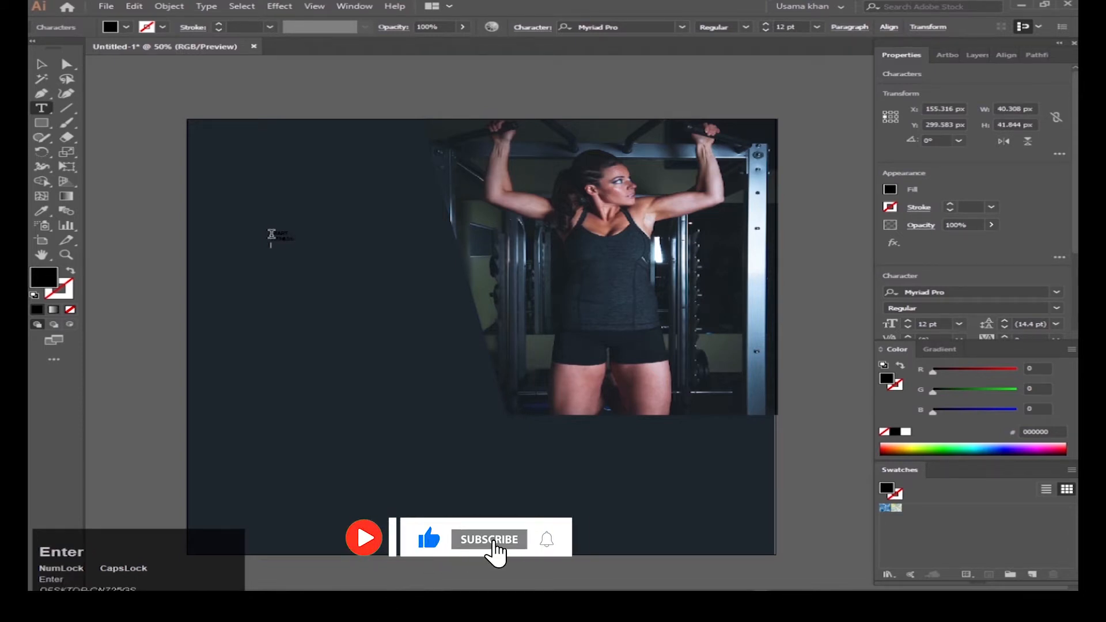
{"action": "key", "text": "Escape"}
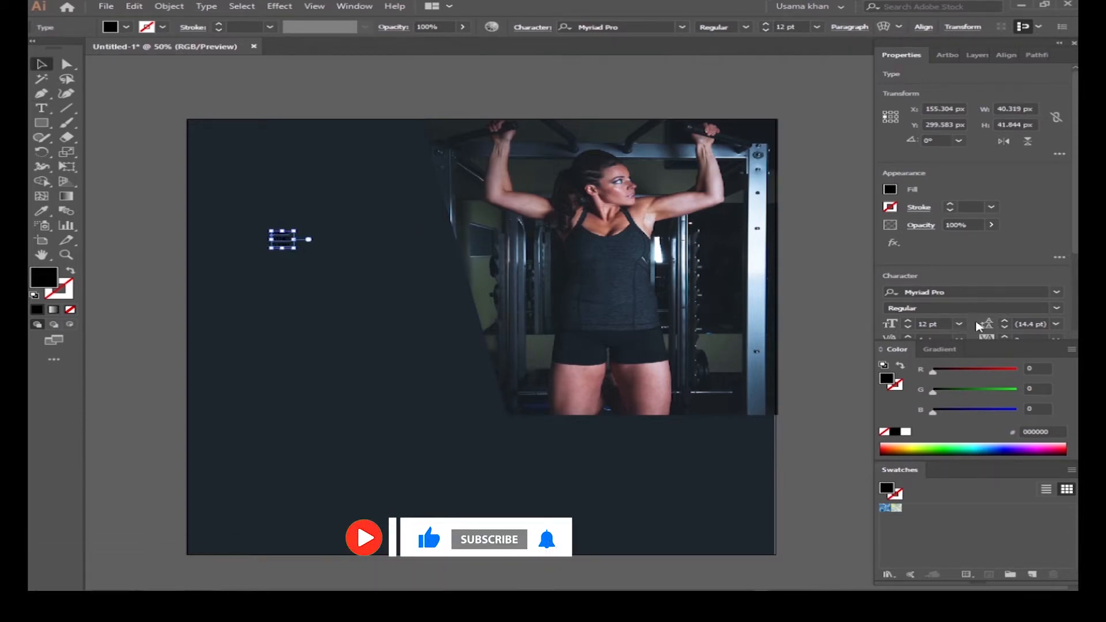
Step: Set the headline to 72 pt and make TODAY orange with a 12 pt baseline shift
{"action": "left_click", "coordinate": [959, 324]}
{"action": "left_click", "coordinate": [990, 549]}
{"action": "double_click", "coordinate": [354, 293]}
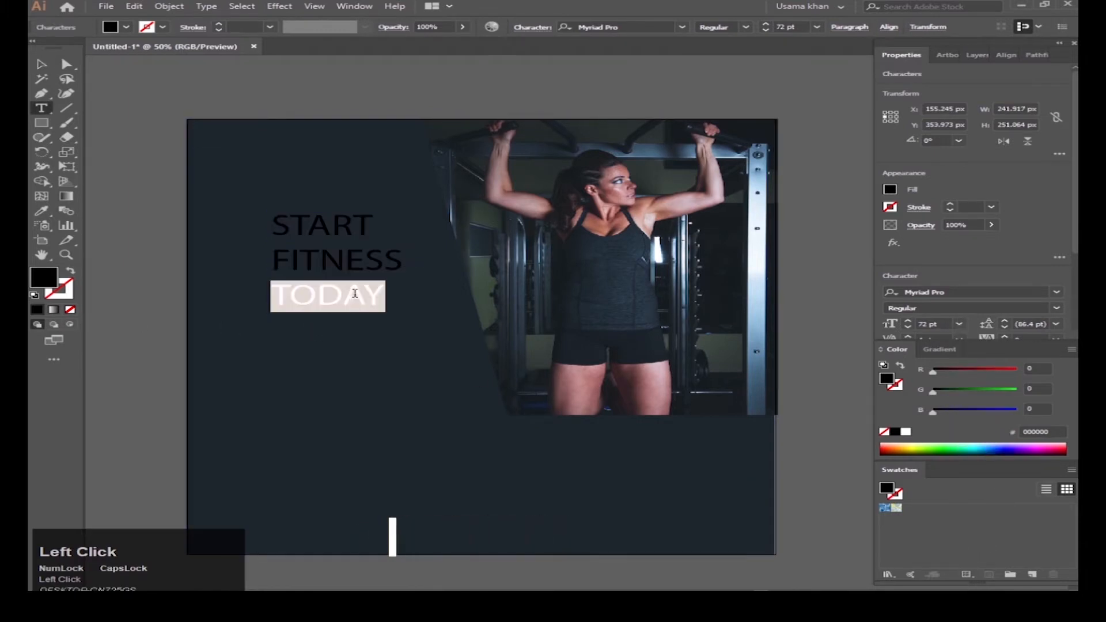
{"action": "left_click", "coordinate": [968, 574]}
{"action": "left_click", "coordinate": [924, 517]}
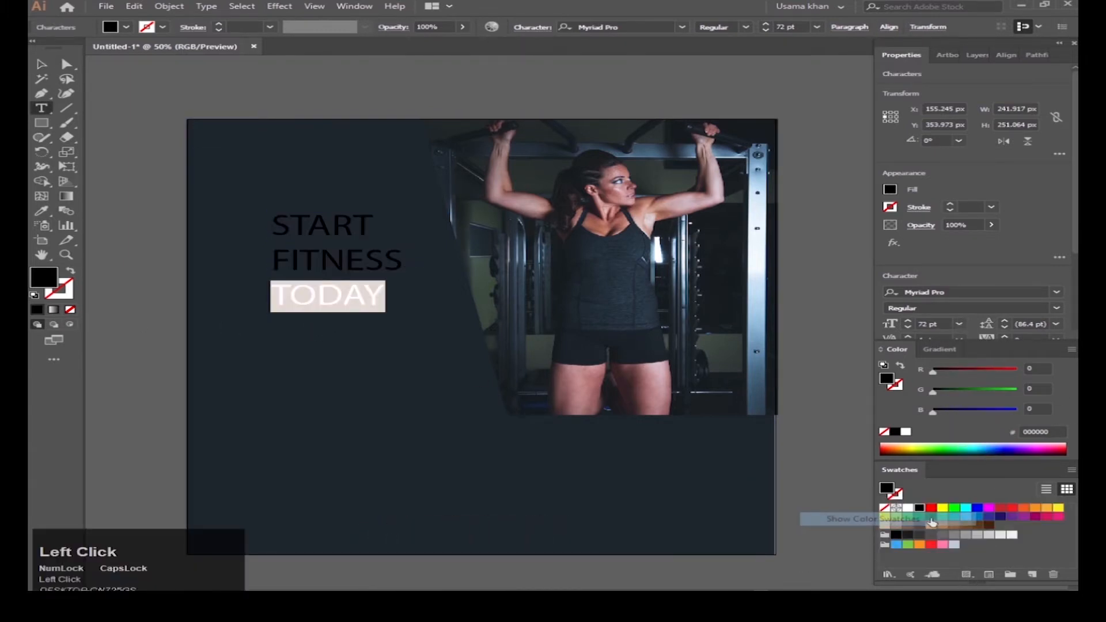
{"action": "left_click", "coordinate": [1047, 509]}
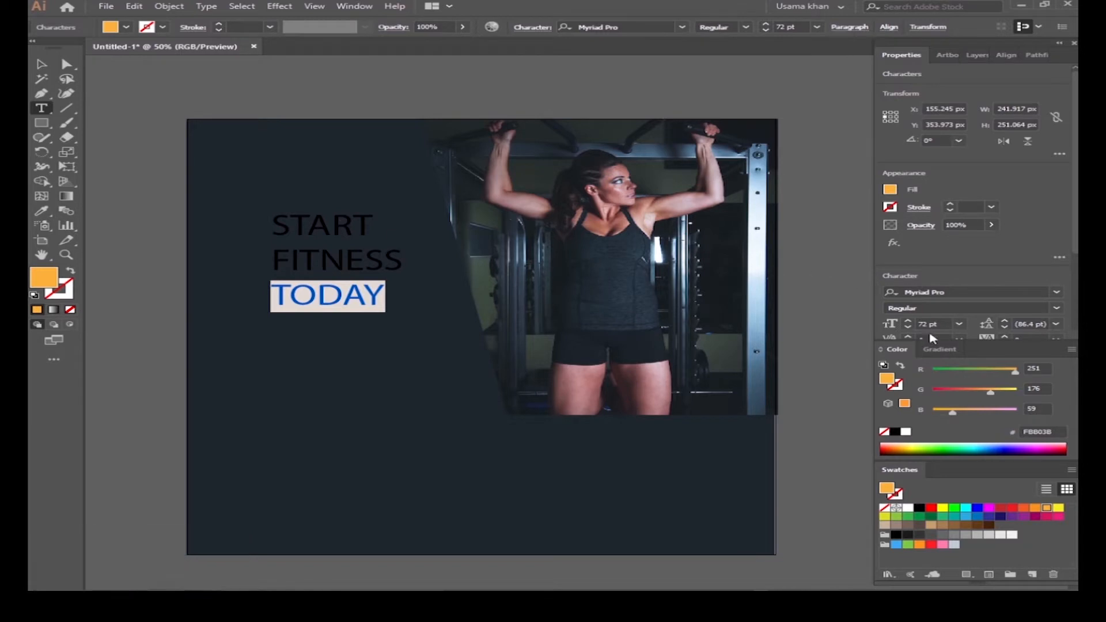
{"action": "scroll", "coordinate": [982, 285], "scroll_direction": "down", "scroll_amount": 2}
{"action": "left_click", "coordinate": [1059, 238]}
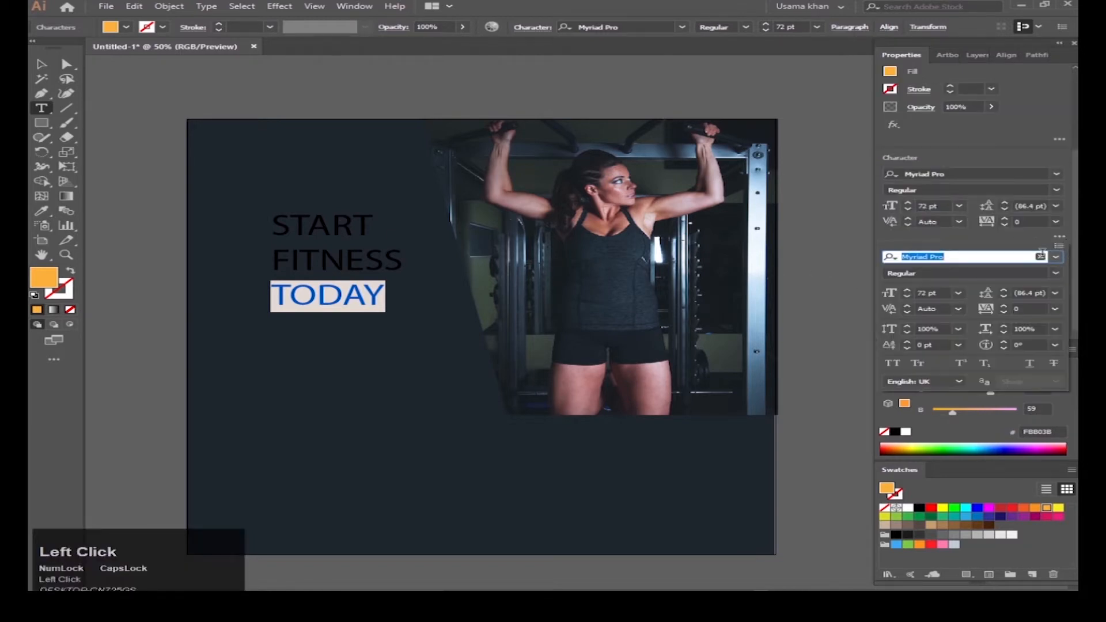
{"action": "left_click", "coordinate": [960, 346]}
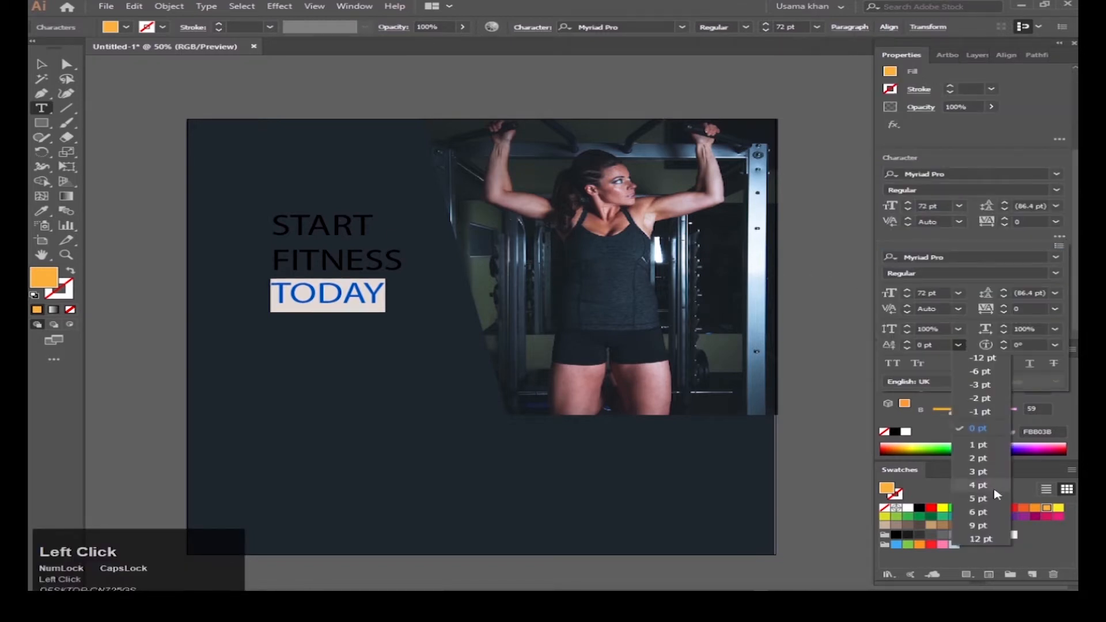
{"action": "left_click", "coordinate": [981, 538]}
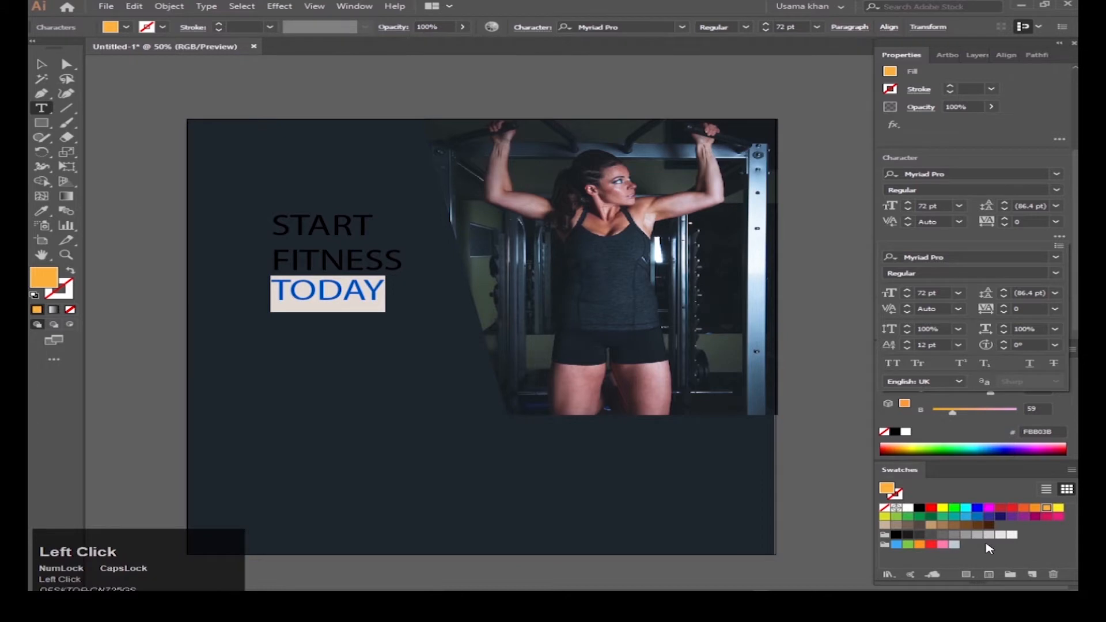
Step: Make START white with a -12 pt baseline shift
{"action": "double_click", "coordinate": [344, 229]}
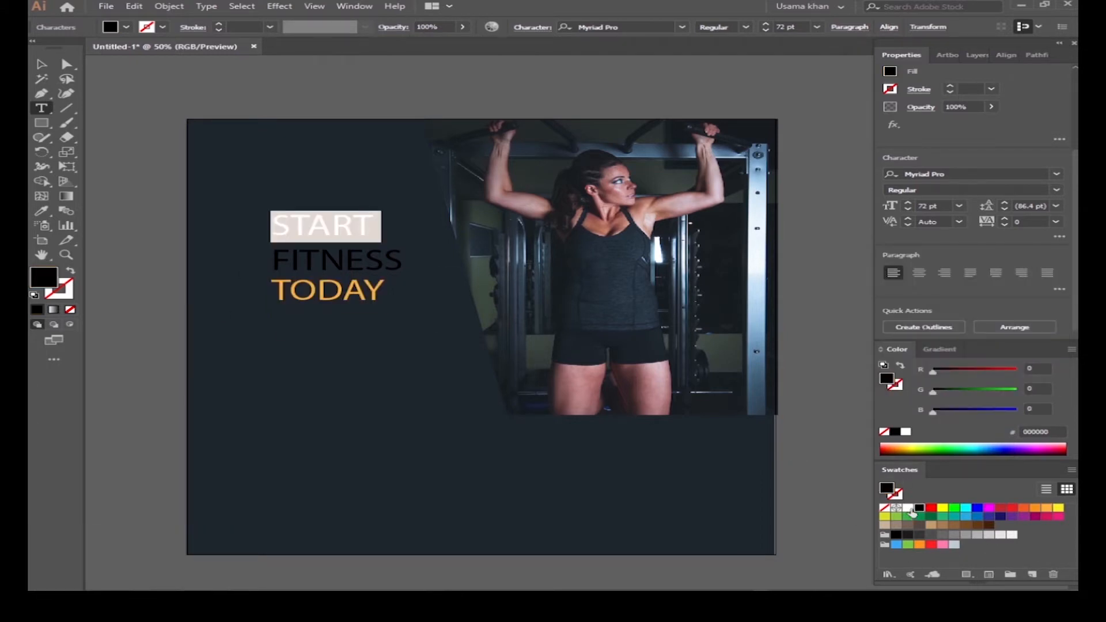
{"action": "left_click", "coordinate": [910, 508]}
{"action": "scroll", "coordinate": [1047, 246], "scroll_direction": "down", "scroll_amount": 1}
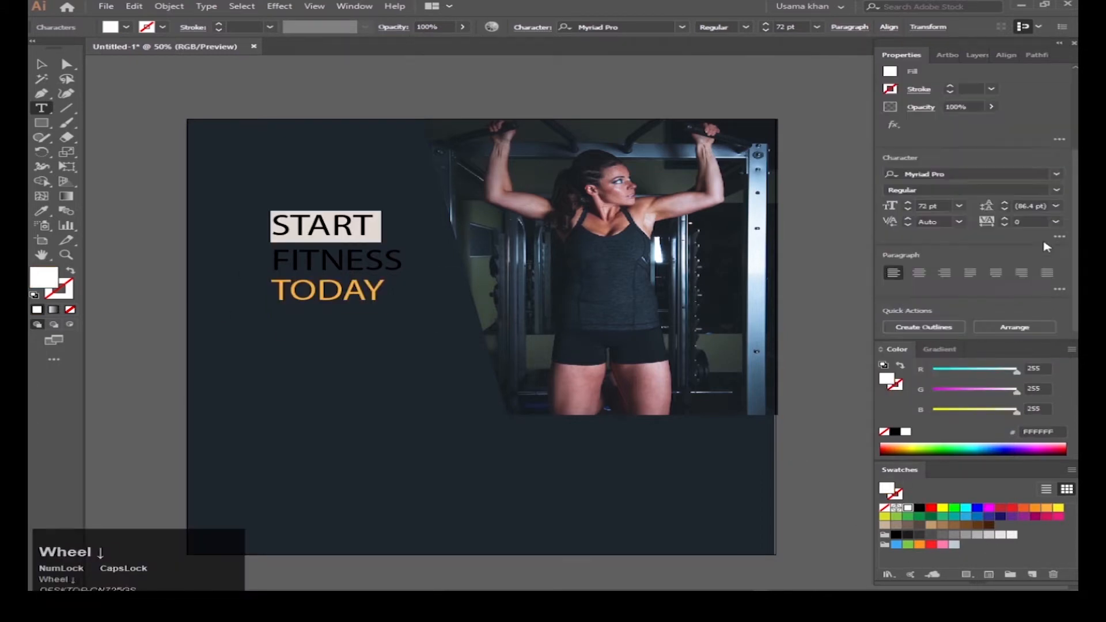
{"action": "left_click", "coordinate": [1060, 237]}
{"action": "left_click", "coordinate": [958, 345]}
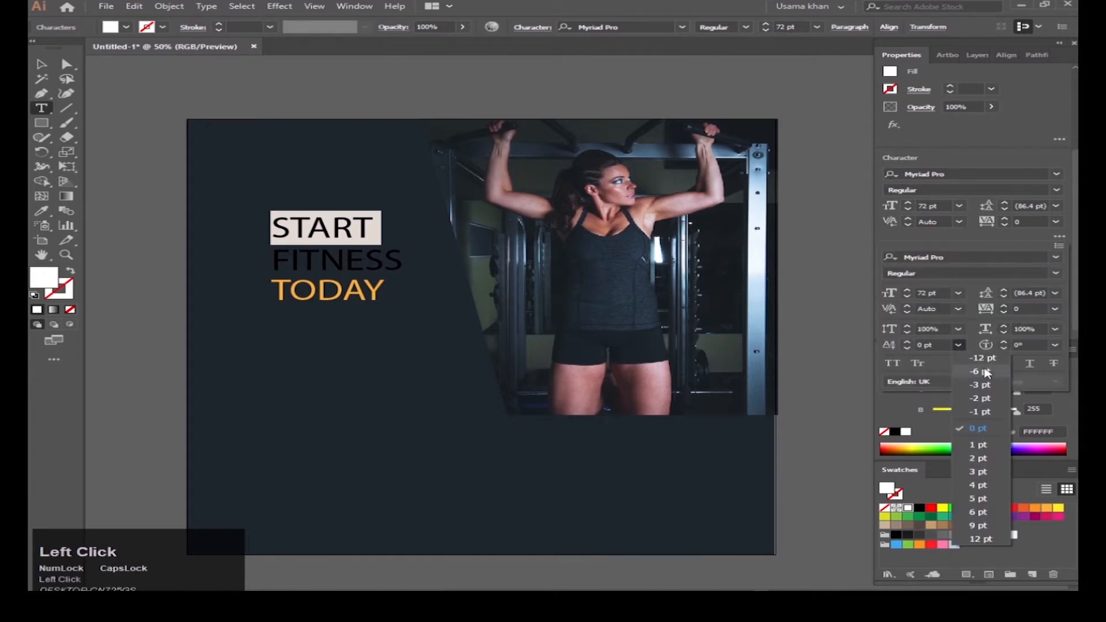
{"action": "left_click", "coordinate": [989, 363]}
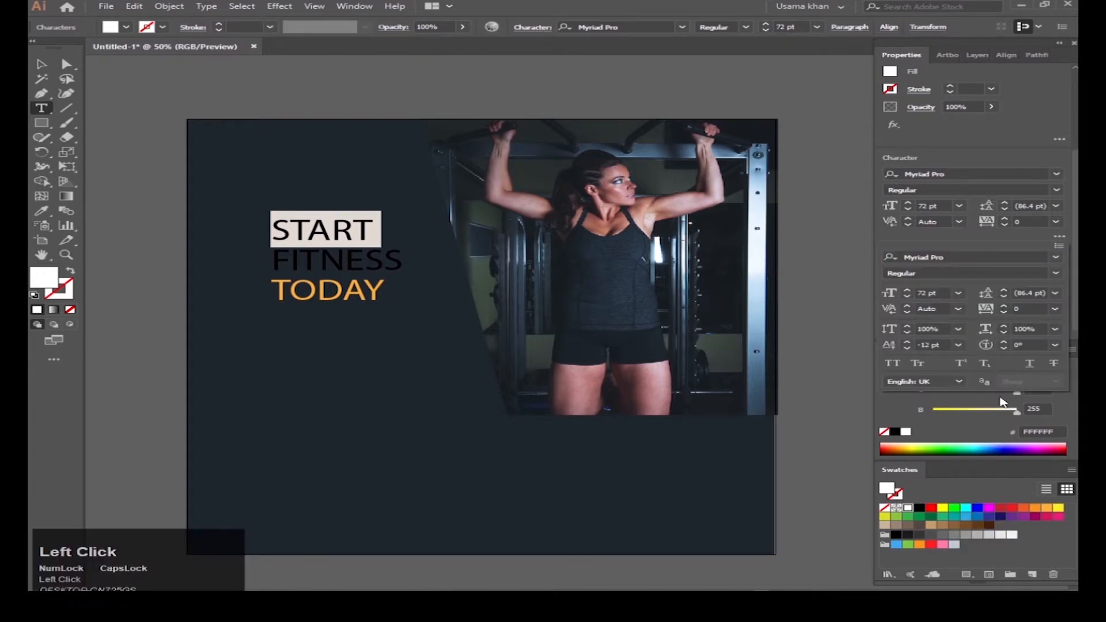
Step: Recolour TODAY white and FITNESS orange, then enlarge and reposition the headline
{"action": "double_click", "coordinate": [331, 291]}
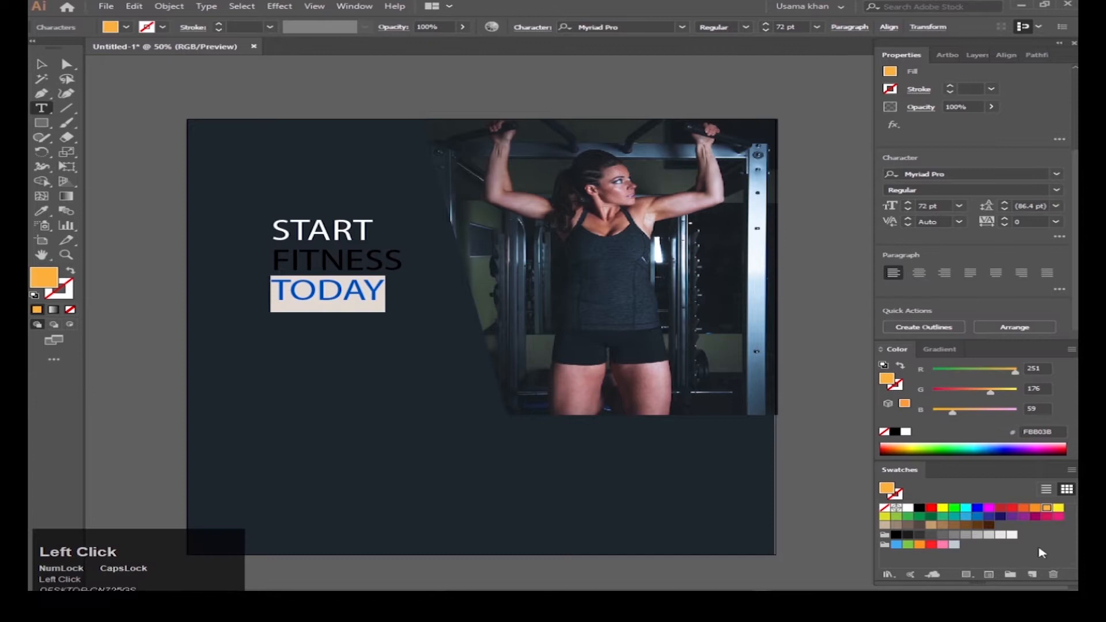
{"action": "left_click", "coordinate": [909, 509]}
{"action": "double_click", "coordinate": [335, 264]}
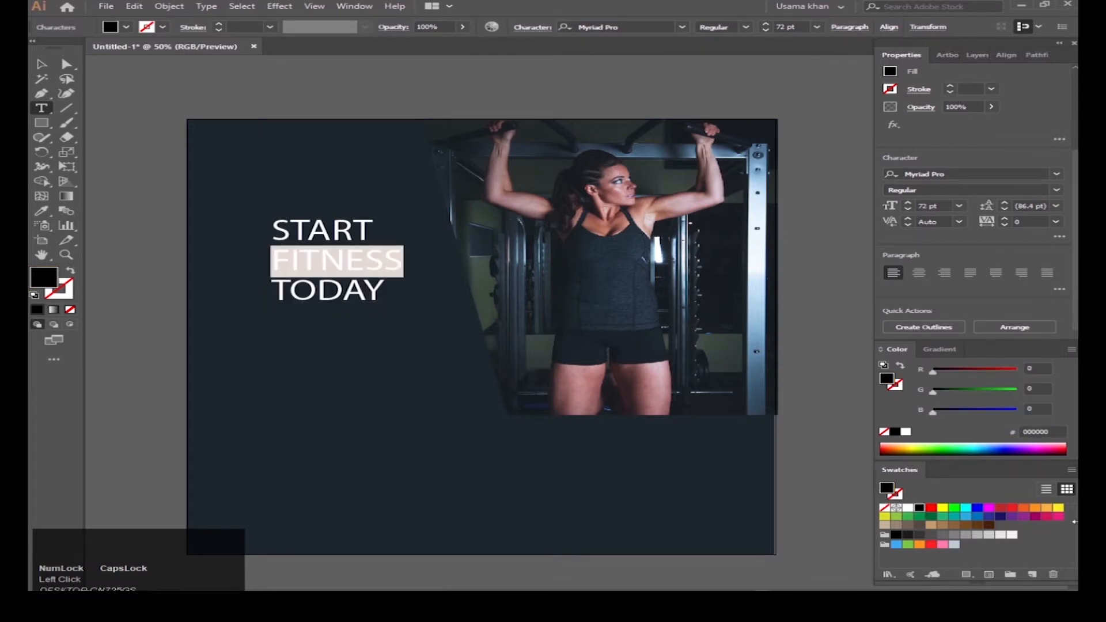
{"action": "left_click", "coordinate": [1047, 509]}
{"action": "key", "text": "Escape"}
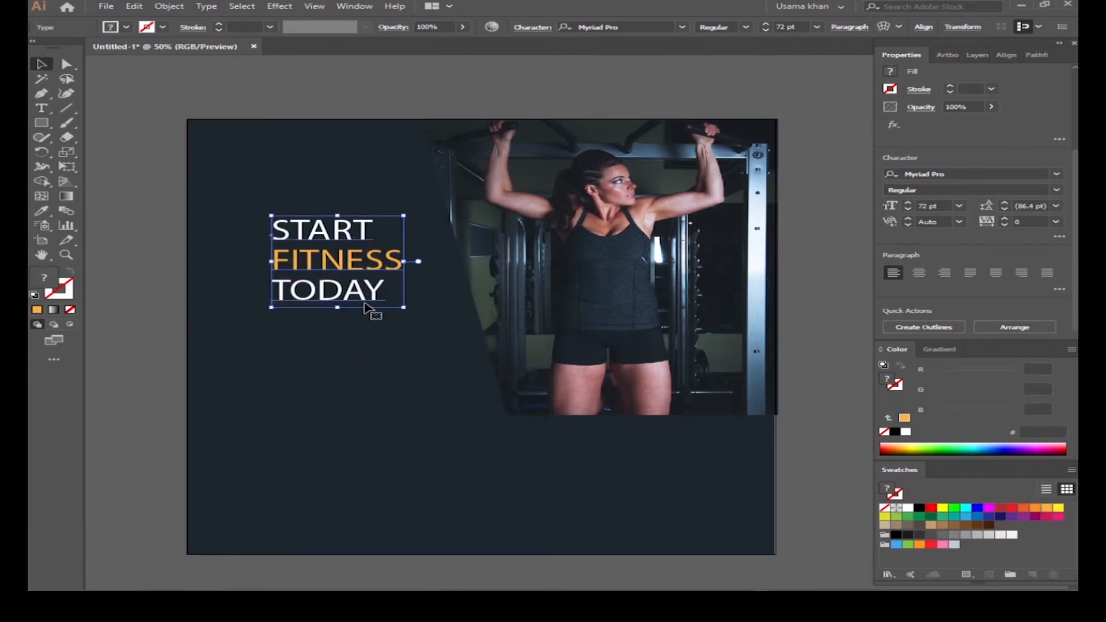
{"action": "left_click_drag", "start_coordinate": [404, 307], "coordinate": [434, 329]}
{"action": "left_click_drag", "start_coordinate": [340, 266], "coordinate": [319, 282]}
{"action": "scroll", "coordinate": [319, 282], "scroll_direction": "down", "scroll_amount": 1}
Step: Offset the background rectangle by -15 px, turn the copy into a guide, and zoom to 50%
{"action": "left_click", "coordinate": [354, 372]}
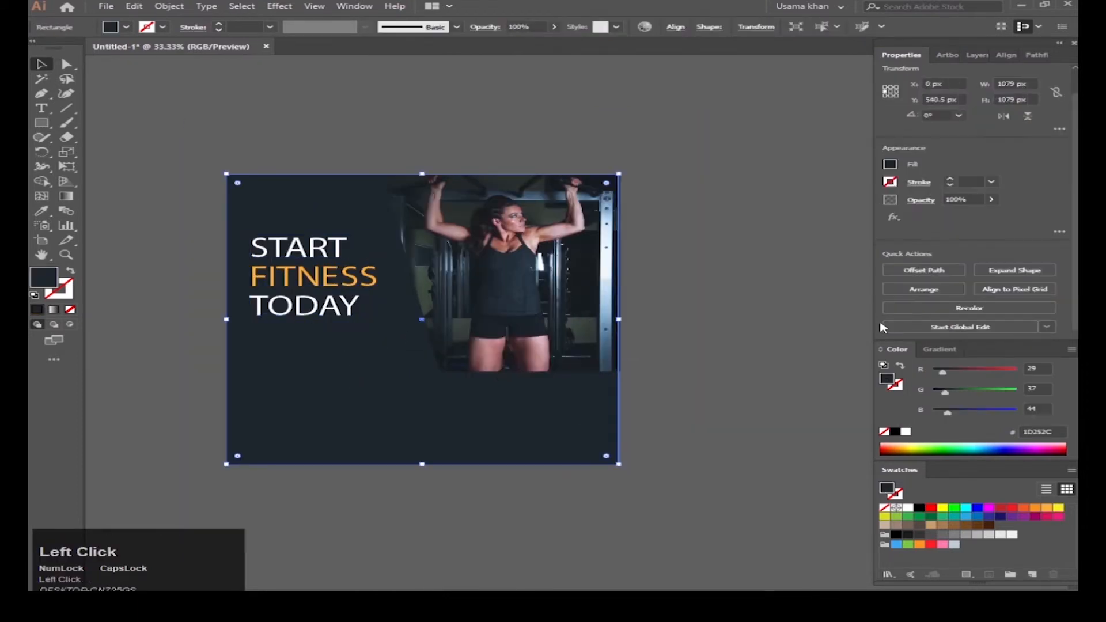
{"action": "left_click", "coordinate": [945, 271]}
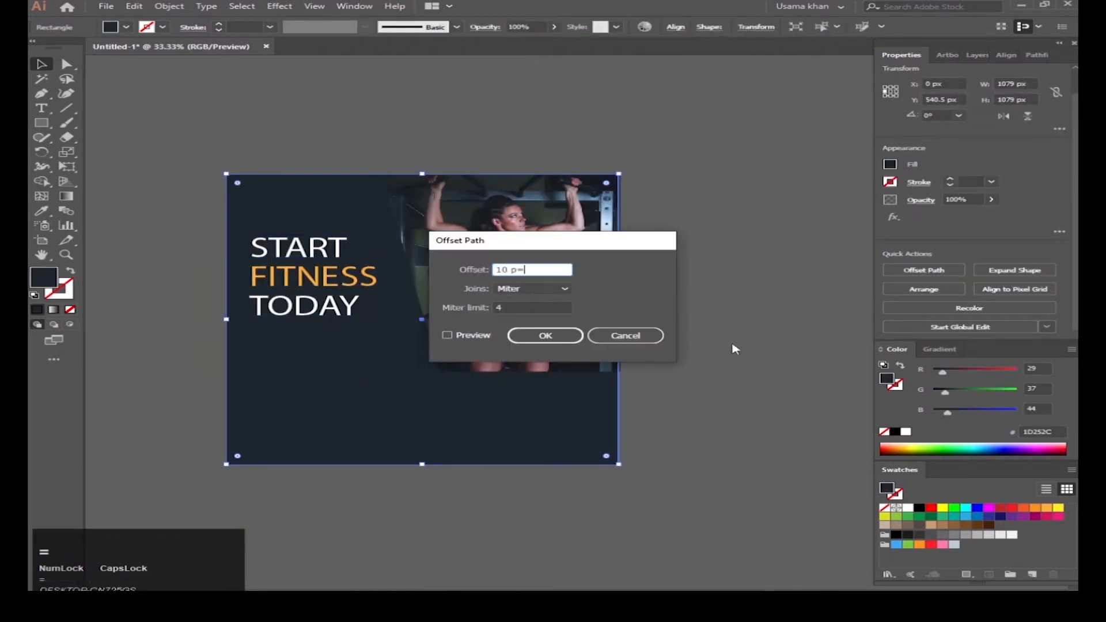
{"action": "key", "text": "BackSpace"}
{"action": "key", "text": "BackSpace"}
{"action": "key", "text": "BackSpace"}
{"action": "key", "text": "BackSpace"}
{"action": "type", "text": "-15"}
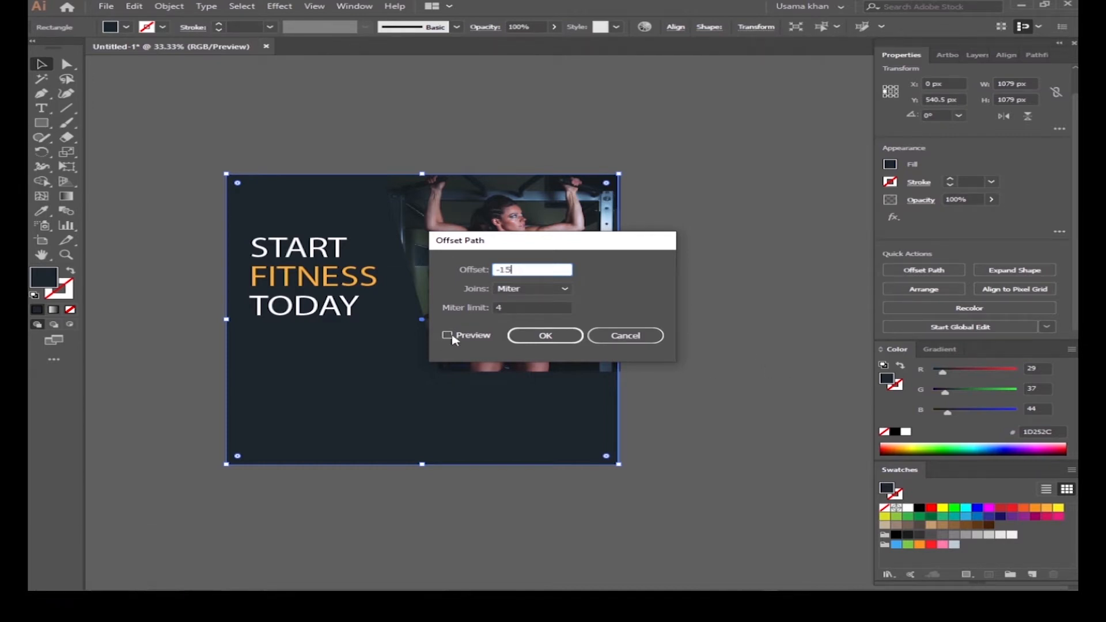
{"action": "left_click", "coordinate": [448, 335]}
{"action": "left_click", "coordinate": [545, 335]}
{"action": "right_click", "coordinate": [266, 395]}
{"action": "left_click", "coordinate": [358, 291]}
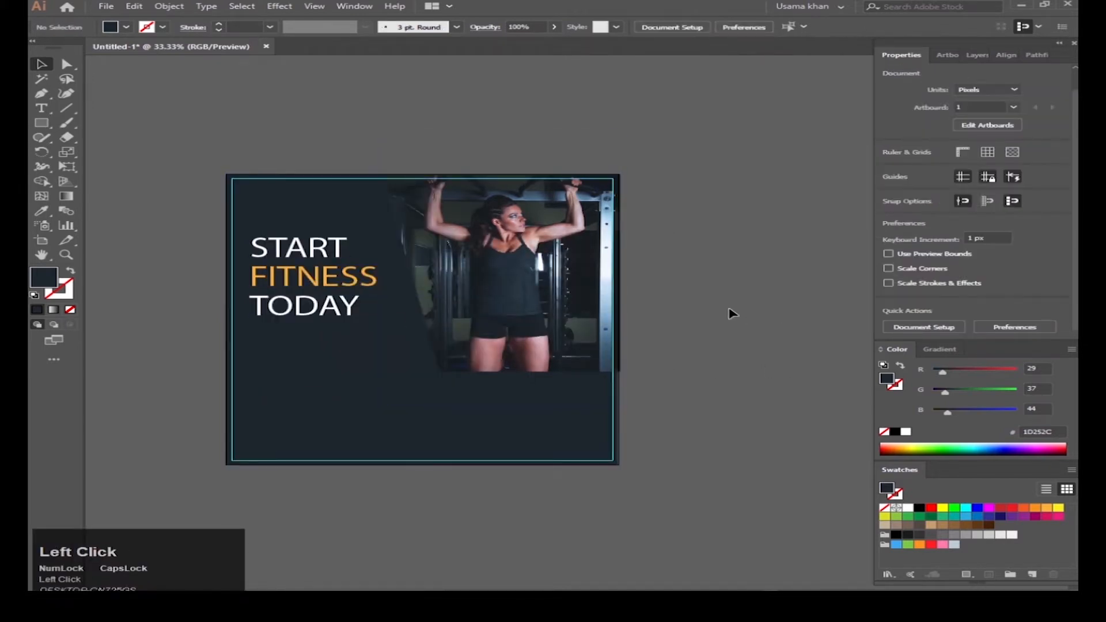
{"action": "left_click_drag", "start_coordinate": [368, 342], "coordinate": [441, 335]}
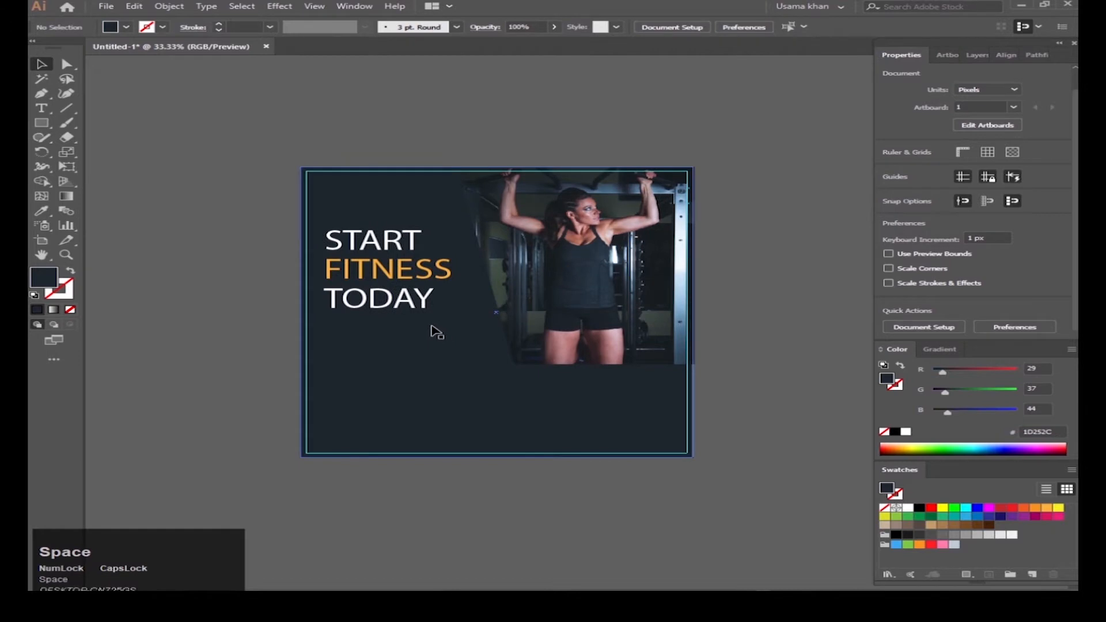
{"action": "scroll", "coordinate": [359, 302], "scroll_direction": "up", "scroll_amount": 1}
{"action": "left_click_drag", "start_coordinate": [496, 317], "coordinate": [433, 318]}
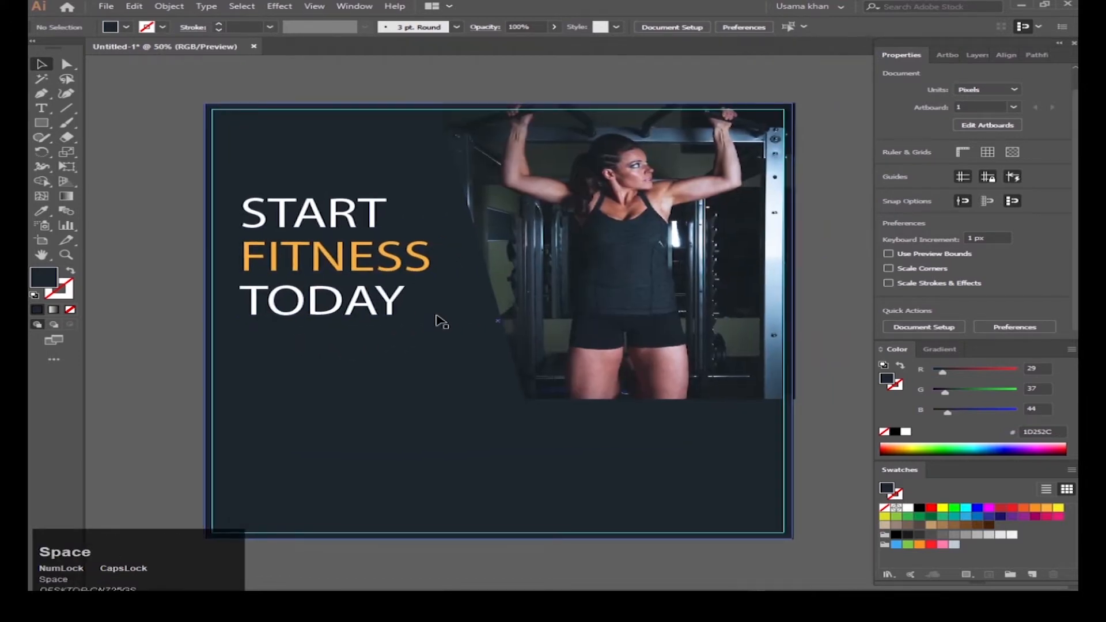
{"action": "left_click", "coordinate": [41, 123]}
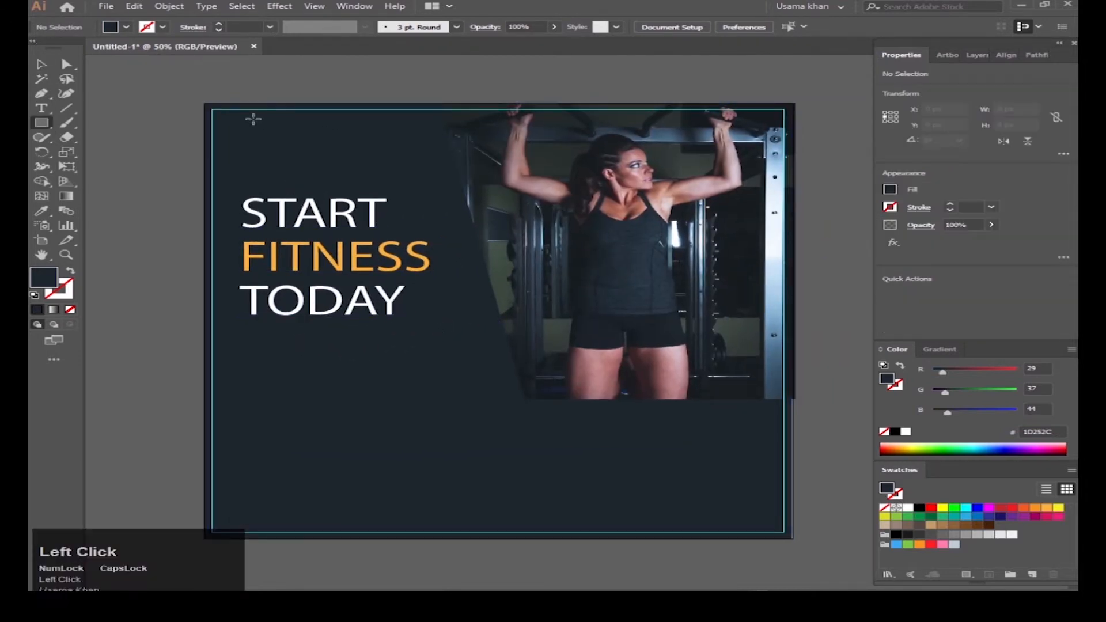
Step: Draw a small square near the artboard's top-left and turn it 45° into a diamond
{"action": "mouse_move", "coordinate": [239, 124]}
{"action": "left_mouse_down"}
{"action": "mouse_move", "coordinate": [282, 154]}
{"action": "mouse_move", "coordinate": [257, 157]}
{"action": "left_mouse_up"}
{"action": "type", "text": "45"}
{"action": "key", "text": "Return"}
{"action": "key", "text": "v"}
{"action": "scroll", "coordinate": [281, 125], "scroll_direction": "up", "scroll_amount": 1}
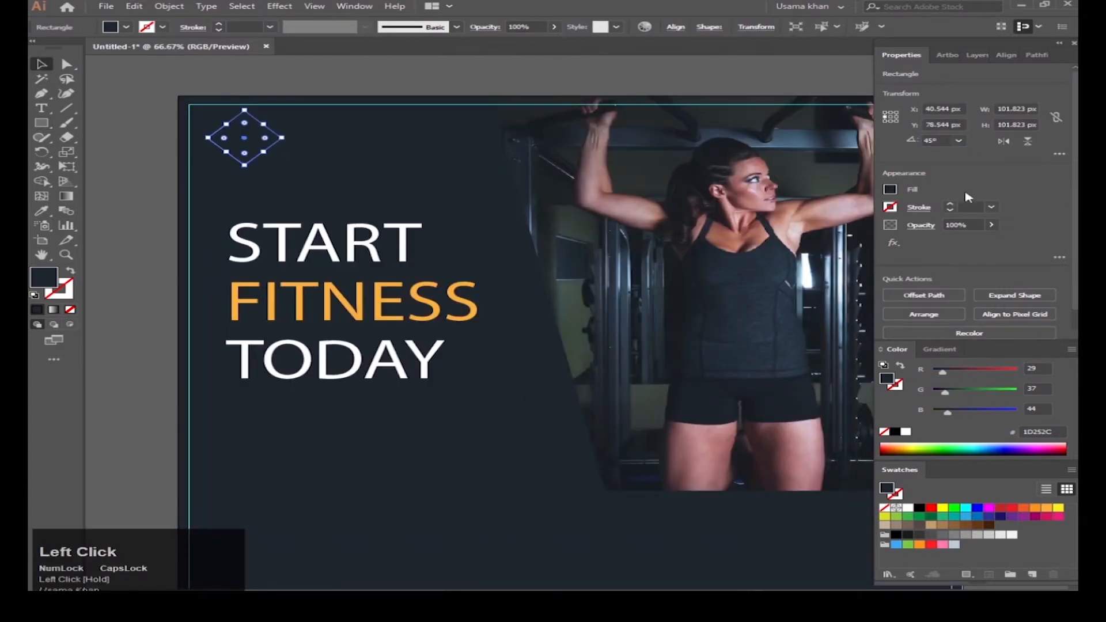
{"action": "scroll", "coordinate": [972, 207], "scroll_direction": "up", "scroll_amount": 1}
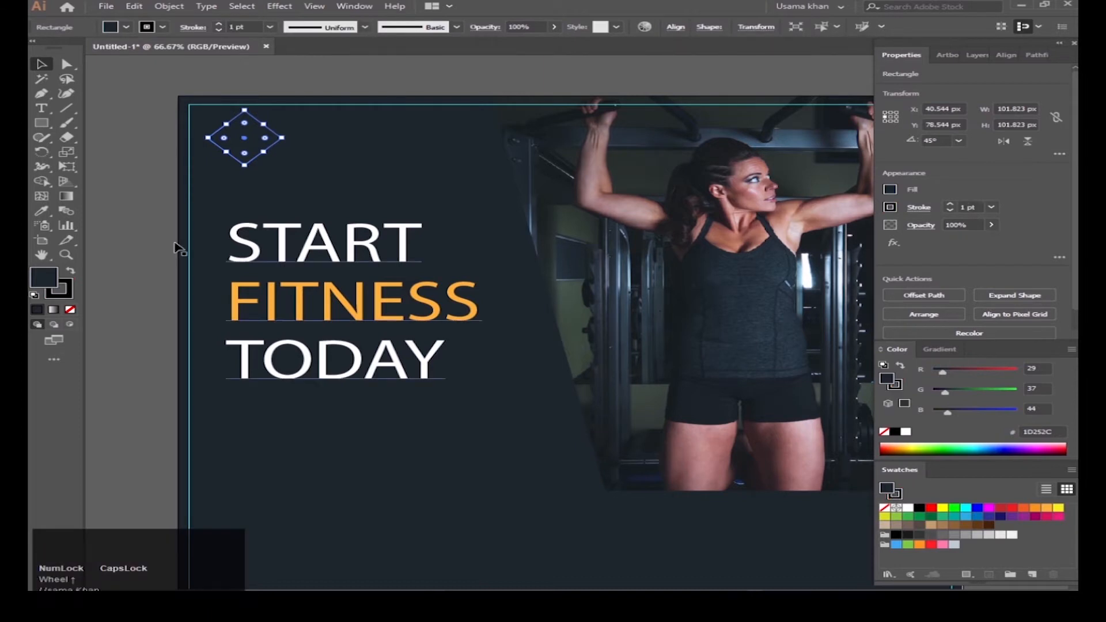
Step: Give the diamond no fill and an orange outline
{"action": "left_click", "coordinate": [70, 309]}
{"action": "key", "text": "x"}
{"action": "left_click", "coordinate": [1047, 507]}
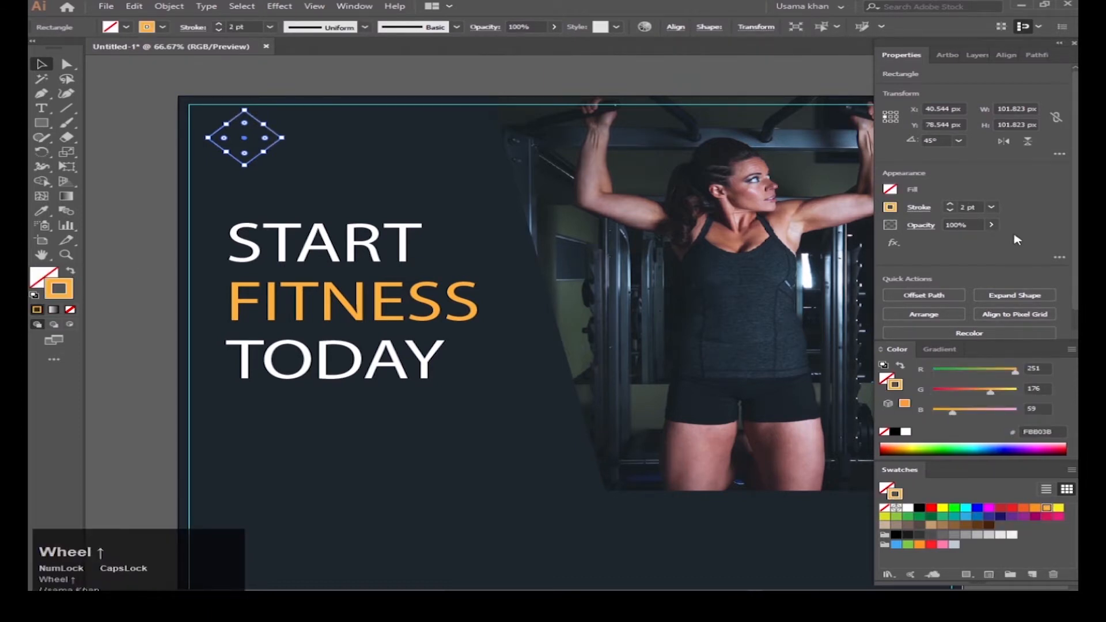
Step: Paste a copy in front, shrink it to 90 px, and give it a white 3 pt outline
{"action": "left_click", "coordinate": [133, 7]}
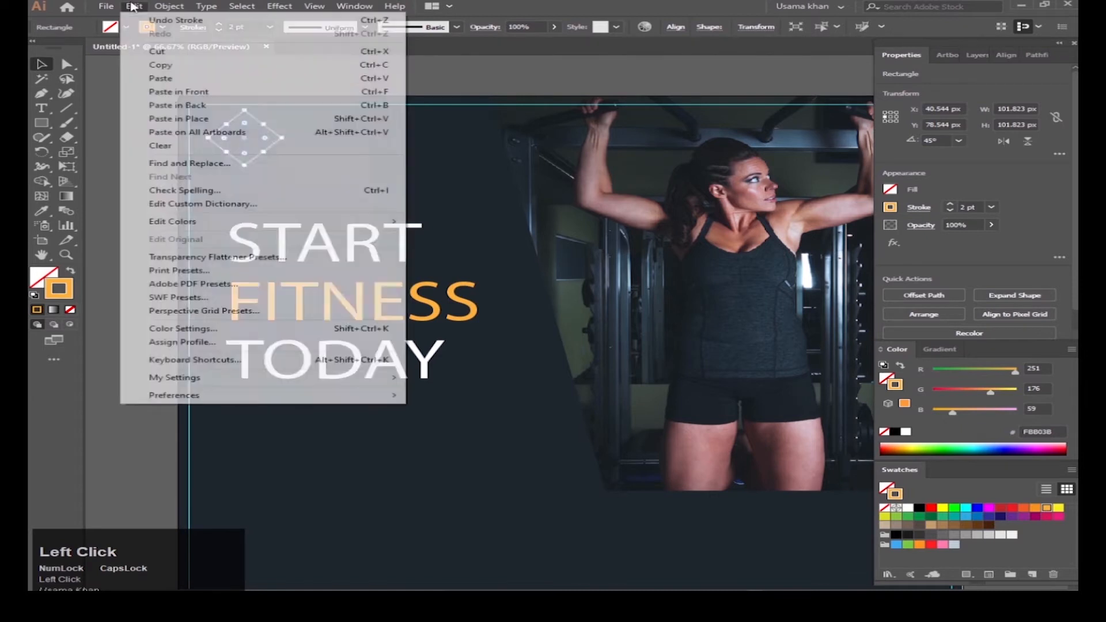
{"action": "left_click", "coordinate": [132, 6]}
{"action": "scroll", "coordinate": [239, 169], "scroll_direction": "up", "scroll_amount": 1}
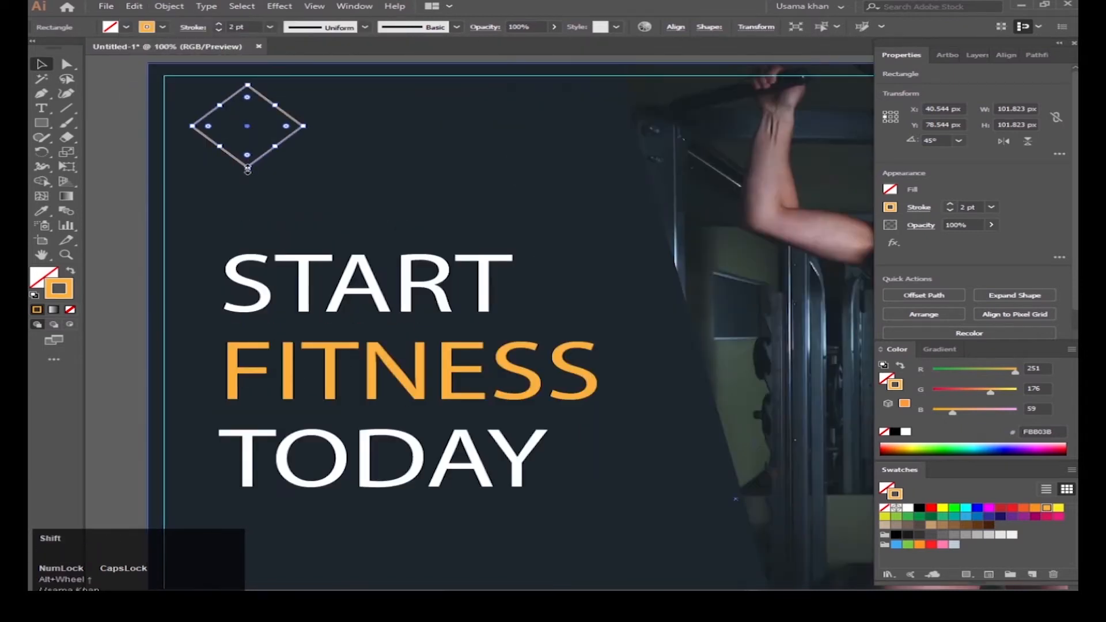
{"action": "left_click_drag", "start_coordinate": [248, 169], "coordinate": [248, 165]}
{"action": "left_click", "coordinate": [910, 509]}
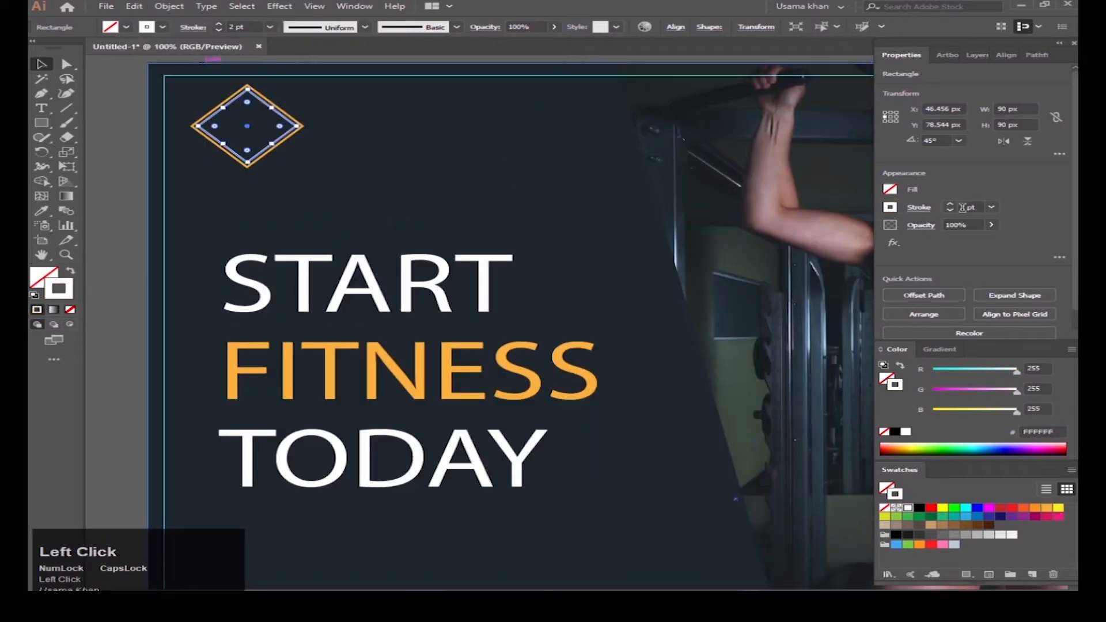
{"action": "scroll", "coordinate": [968, 207], "scroll_direction": "up", "scroll_amount": 1}
{"action": "scroll", "coordinate": [252, 150], "scroll_direction": "up", "scroll_amount": 2}
{"action": "left_click", "coordinate": [257, 175]}
Step: Fill the inner white-outlined diamond with a brown swatch
{"action": "scroll", "coordinate": [972, 207], "scroll_direction": "up", "scroll_amount": 1}
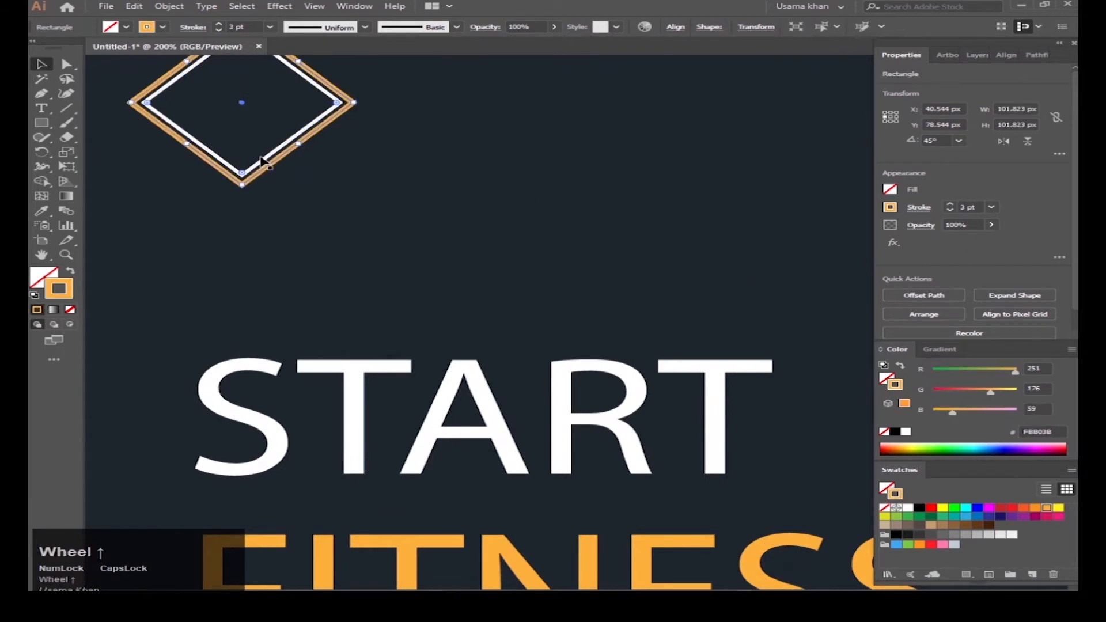
{"action": "left_click", "coordinate": [299, 168]}
{"action": "left_click", "coordinate": [280, 148]}
{"action": "scroll", "coordinate": [960, 205], "scroll_direction": "up", "scroll_amount": 1}
{"action": "left_click", "coordinate": [261, 187]}
{"action": "mouse_move", "coordinate": [277, 156]}
{"action": "left_mouse_down"}
{"action": "mouse_move", "coordinate": [316, 204]}
{"action": "mouse_move", "coordinate": [281, 234]}
{"action": "mouse_move", "coordinate": [284, 222]}
{"action": "mouse_move", "coordinate": [287, 235]}
{"action": "left_mouse_up"}
{"action": "left_click", "coordinate": [309, 199]}
{"action": "left_click", "coordinate": [347, 266]}
{"action": "key", "text": "ctrl+z"}
{"action": "key", "text": "v"}
{"action": "left_click", "coordinate": [336, 243]}
{"action": "left_click", "coordinate": [304, 207]}
{"action": "left_click", "coordinate": [45, 275]}
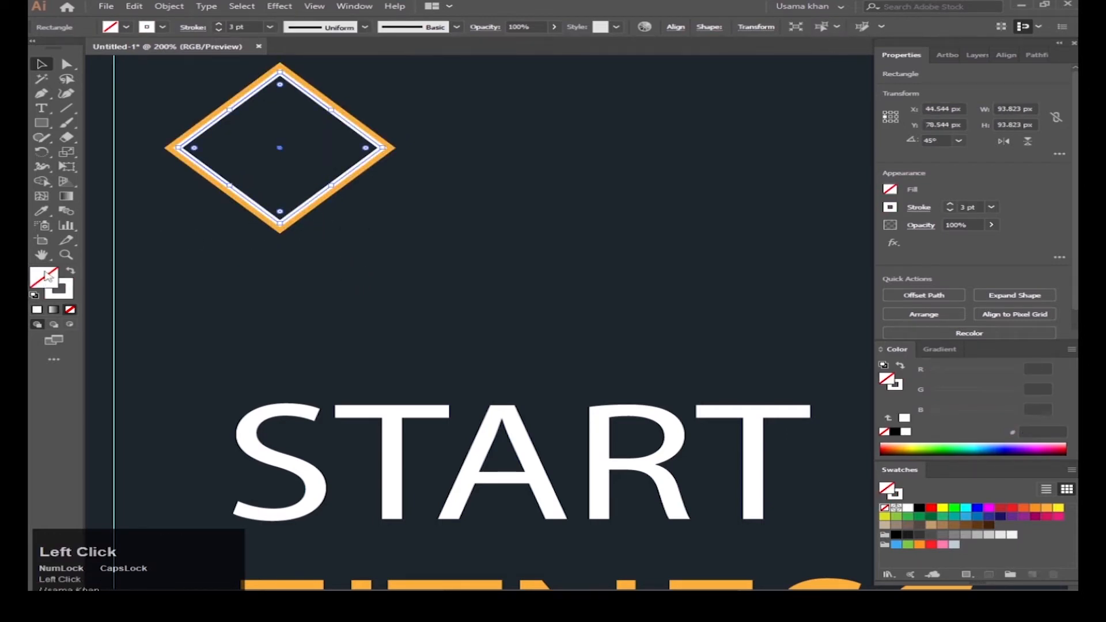
{"action": "left_click", "coordinate": [990, 524]}
{"action": "left_click", "coordinate": [978, 525]}
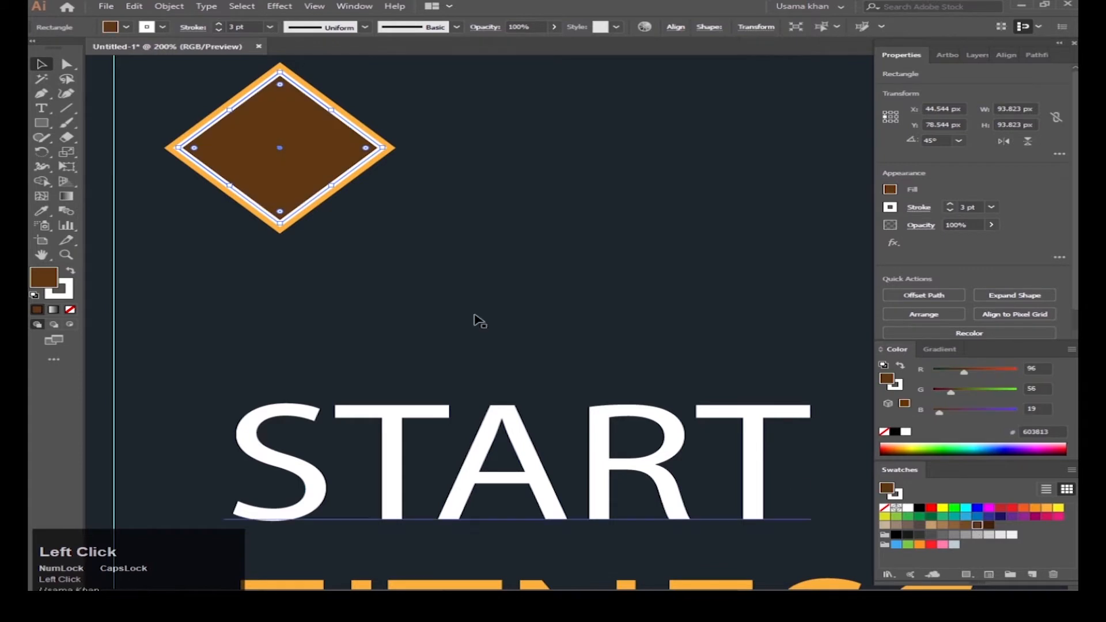
Step: Lock the background rectangle, group both diamonds, and nudge the mark into place
{"action": "scroll", "coordinate": [452, 275], "scroll_direction": "up", "scroll_amount": 2}
{"action": "scroll", "coordinate": [395, 230], "scroll_direction": "up", "scroll_amount": 2}
{"action": "scroll", "coordinate": [425, 252], "scroll_direction": "down", "scroll_amount": 1}
{"action": "left_click_drag", "start_coordinate": [492, 209], "coordinate": [404, 269]}
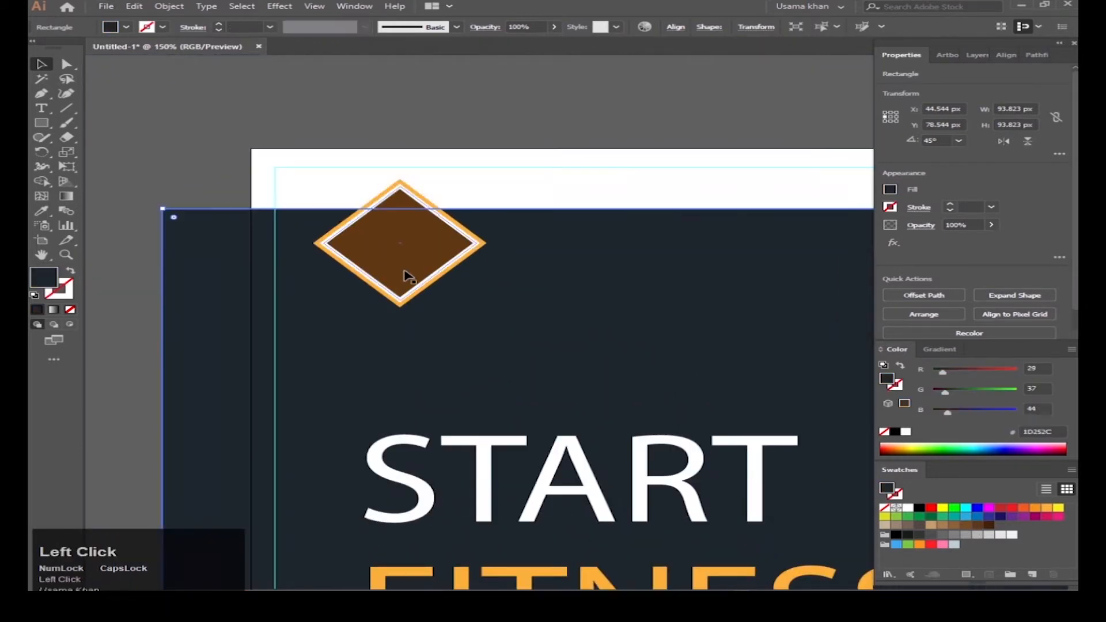
{"action": "key", "text": "ctrl+z"}
{"action": "key", "text": "ctrl+2"}
{"action": "left_click_drag", "start_coordinate": [508, 231], "coordinate": [419, 300]}
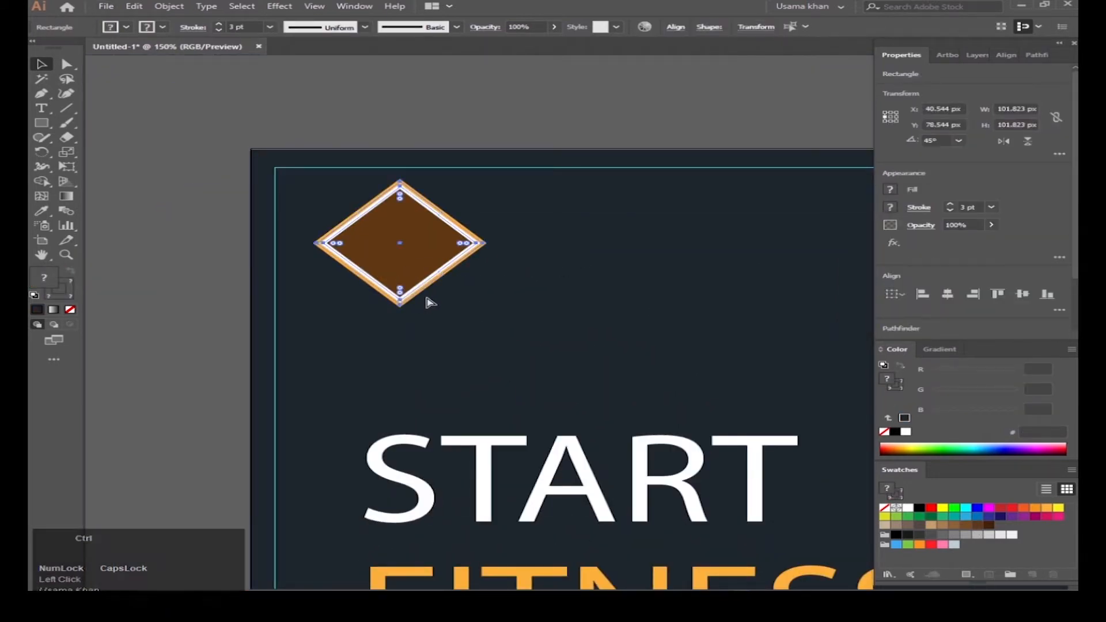
{"action": "key", "text": "ctrl+g"}
{"action": "left_click_drag", "start_coordinate": [423, 251], "coordinate": [398, 259]}
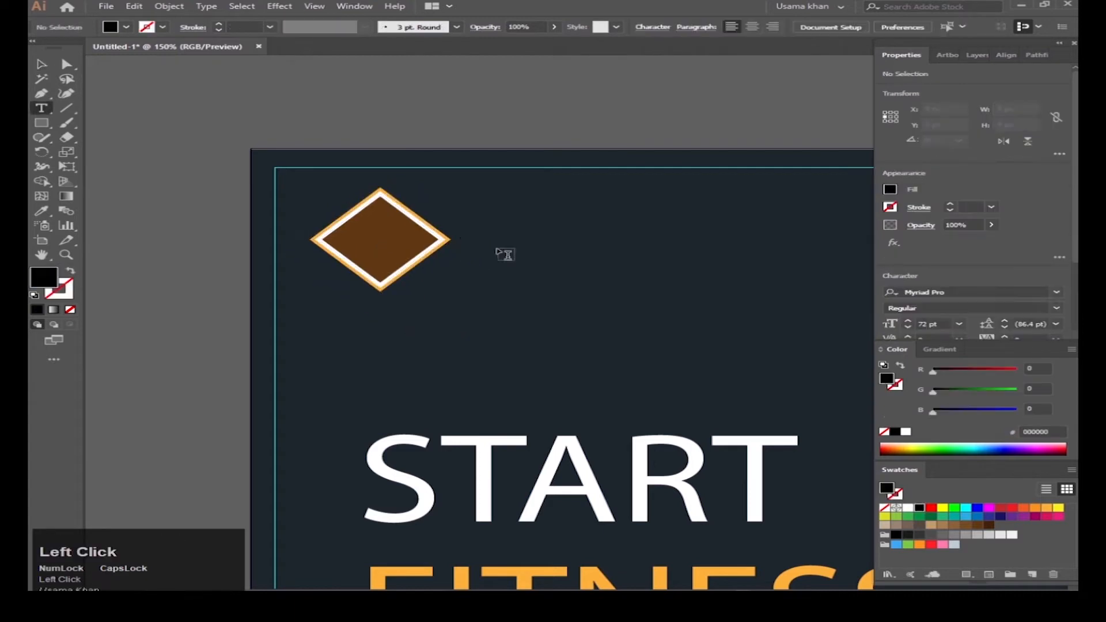
Step: Add white 24 pt 'LOGO HERE' text beside the diamond mark
{"action": "left_click", "coordinate": [462, 255]}
{"action": "key", "text": "BackSpace"}
{"action": "type", "text": "LOGO "}
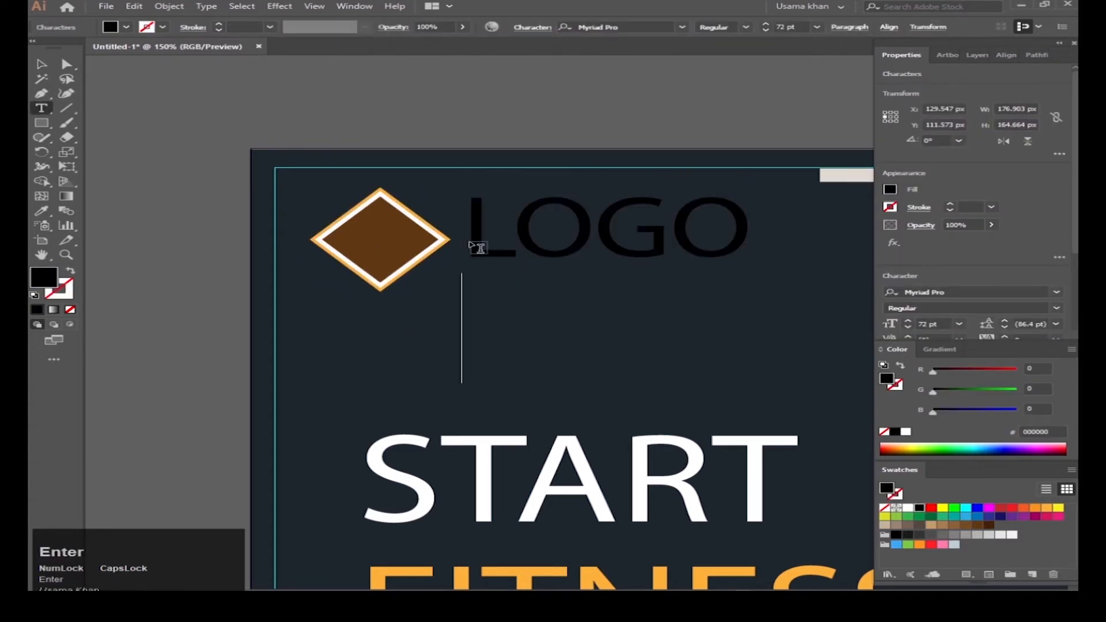
{"action": "type", "text": "HERE"}
{"action": "key", "text": "Escape"}
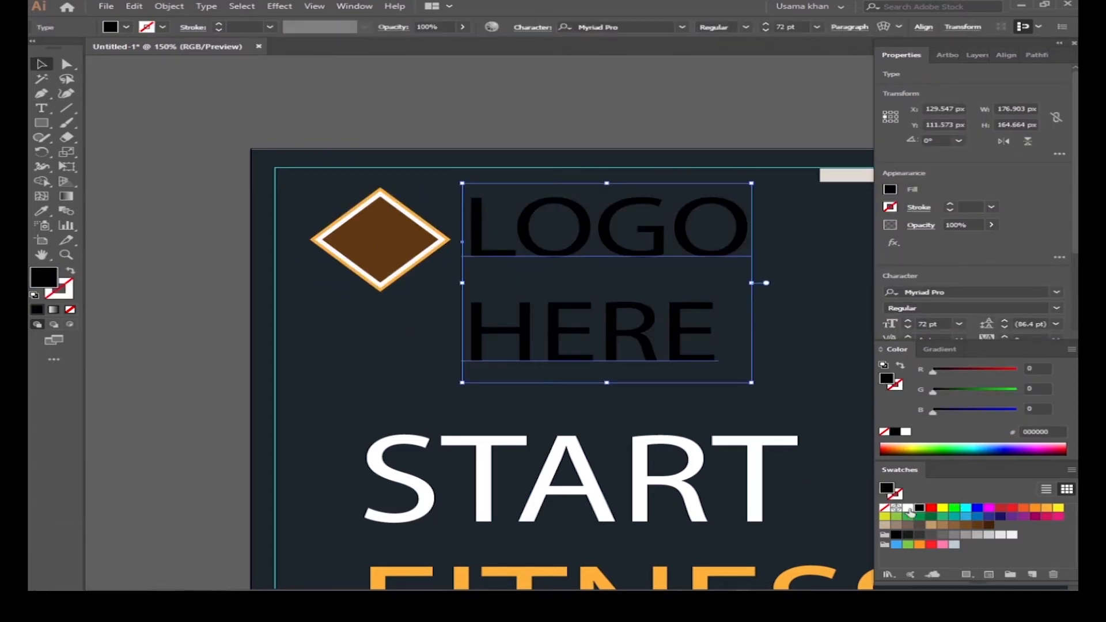
{"action": "left_click", "coordinate": [909, 510]}
{"action": "left_click", "coordinate": [954, 324]}
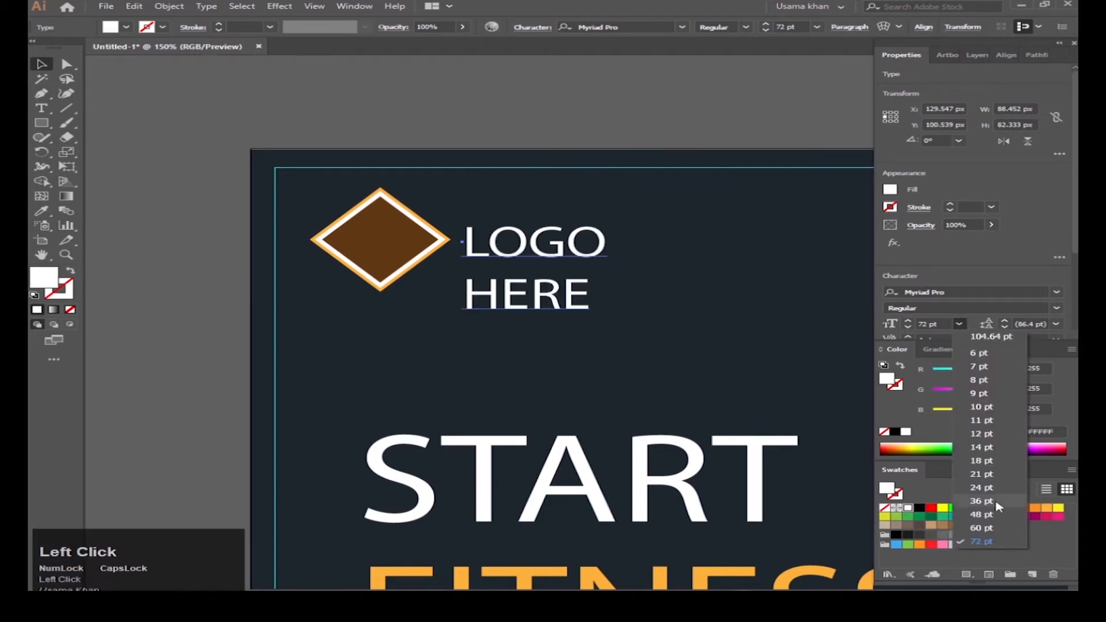
{"action": "left_click", "coordinate": [974, 507]}
Step: Vertically centre the LOGO HERE text on the diamond group
{"action": "left_click", "coordinate": [387, 253], "text": "shift"}
{"action": "double_click", "coordinate": [387, 253]}
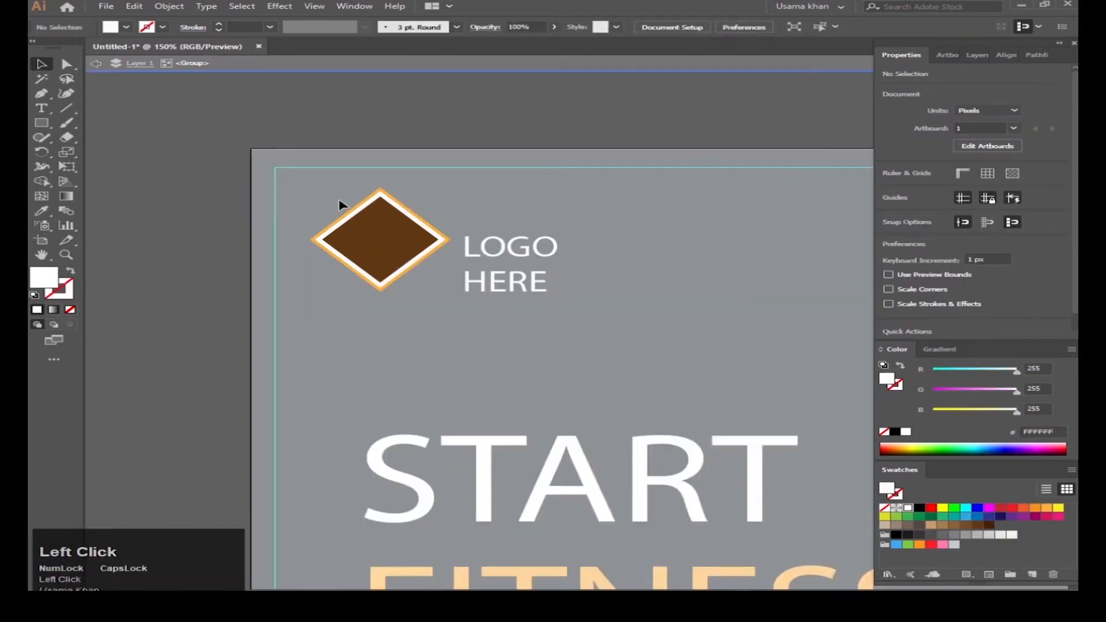
{"action": "double_click", "coordinate": [340, 203]}
{"action": "left_click", "coordinate": [365, 244]}
{"action": "left_click", "coordinate": [491, 294], "text": "shift"}
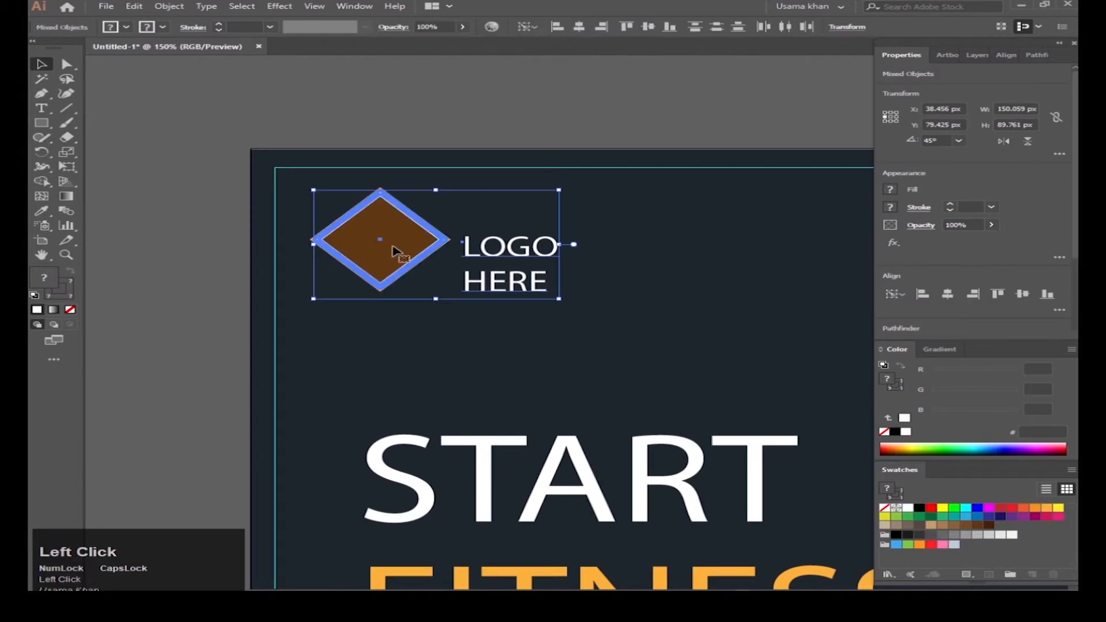
{"action": "left_click", "coordinate": [1019, 299]}
{"action": "left_click", "coordinate": [632, 333]}
{"action": "scroll", "coordinate": [538, 289], "scroll_direction": "down", "scroll_amount": 5}
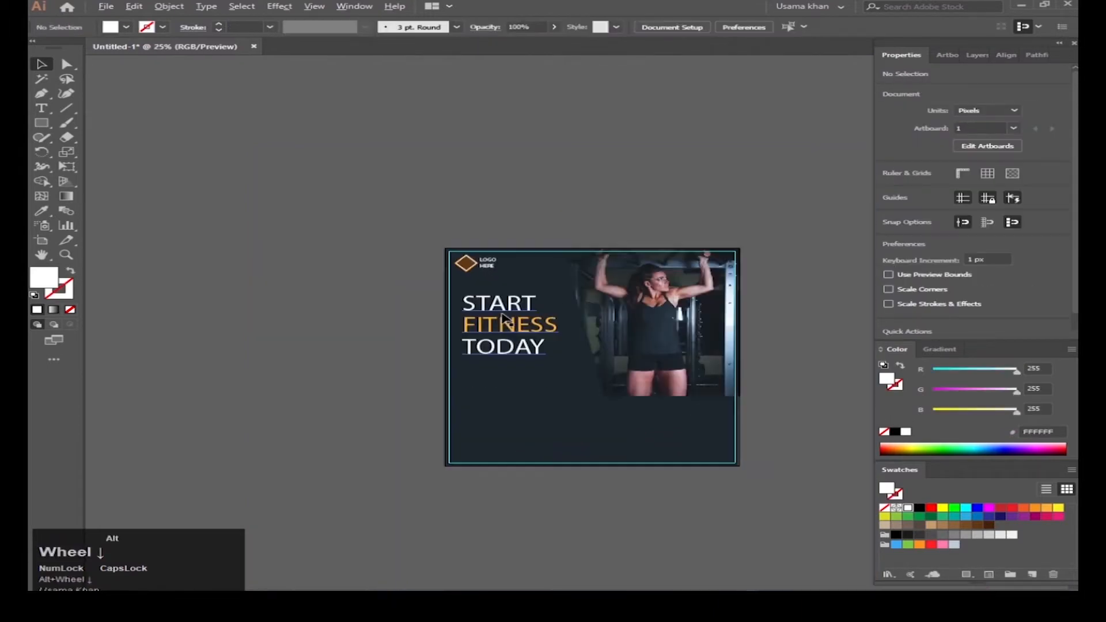
{"action": "scroll", "coordinate": [504, 265], "scroll_direction": "up", "scroll_amount": 1}
{"action": "scroll", "coordinate": [501, 264], "scroll_direction": "up", "scroll_amount": 8}
Step: Shrink the diamond mark from 82 px to 66 px
{"action": "left_click", "coordinate": [426, 333]}
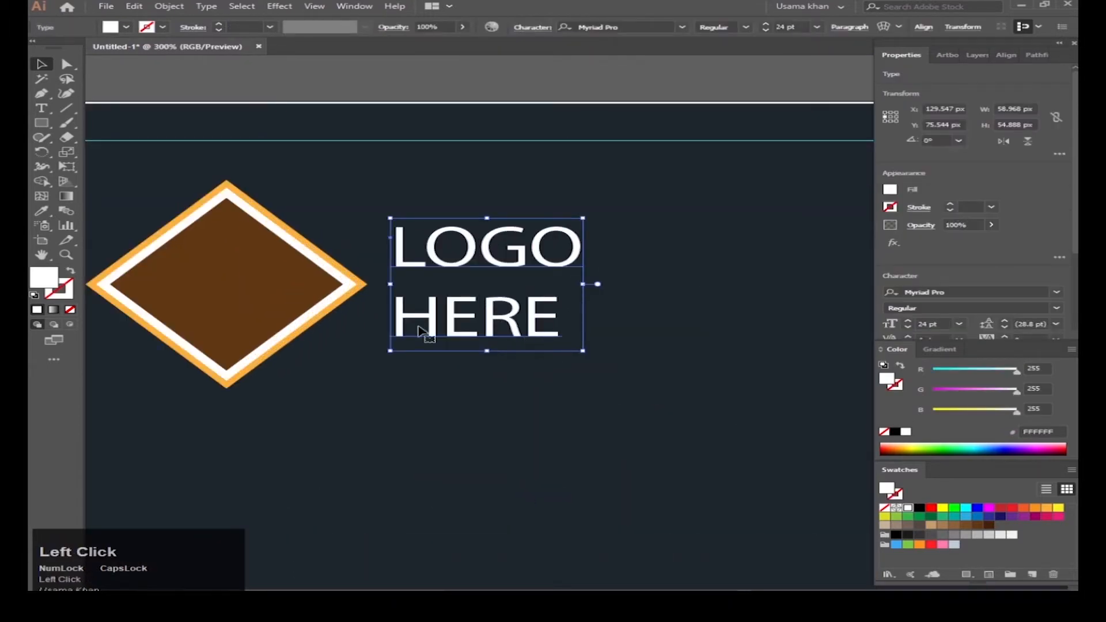
{"action": "left_click", "coordinate": [267, 350]}
{"action": "scroll", "coordinate": [266, 351], "scroll_direction": "down", "scroll_amount": 2}
{"action": "left_click_drag", "start_coordinate": [279, 335], "coordinate": [269, 328]}
{"action": "left_click", "coordinate": [364, 332], "text": "shift"}
{"action": "left_click", "coordinate": [360, 331]}
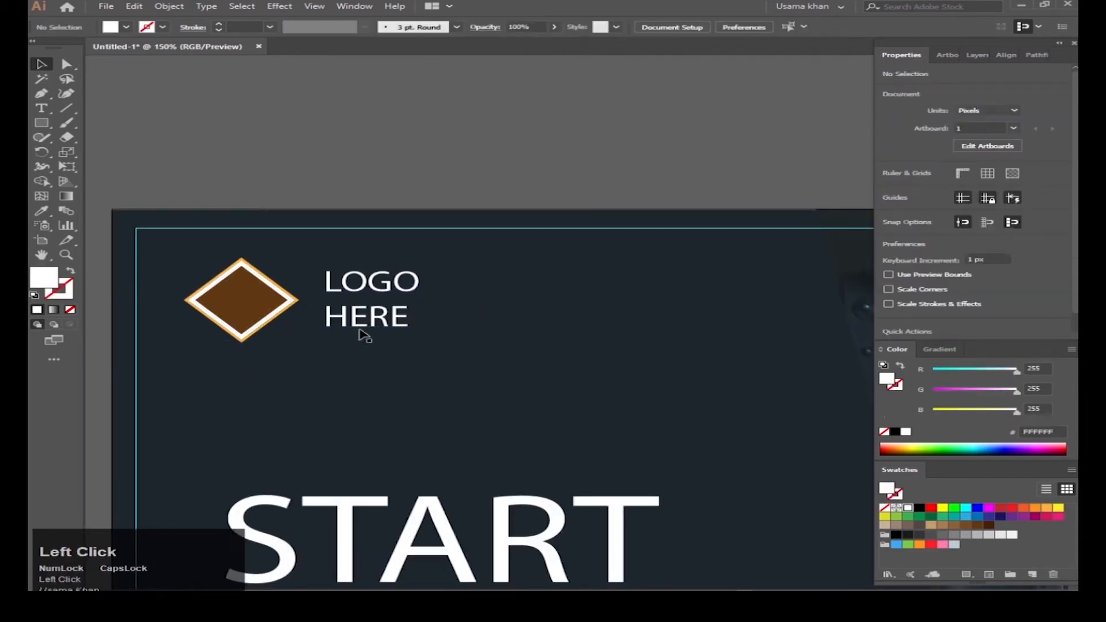
Step: Reduce the LOGO HERE text to 21 pt
{"action": "left_click", "coordinate": [369, 314]}
{"action": "left_click", "coordinate": [959, 324]}
{"action": "left_click", "coordinate": [992, 486]}
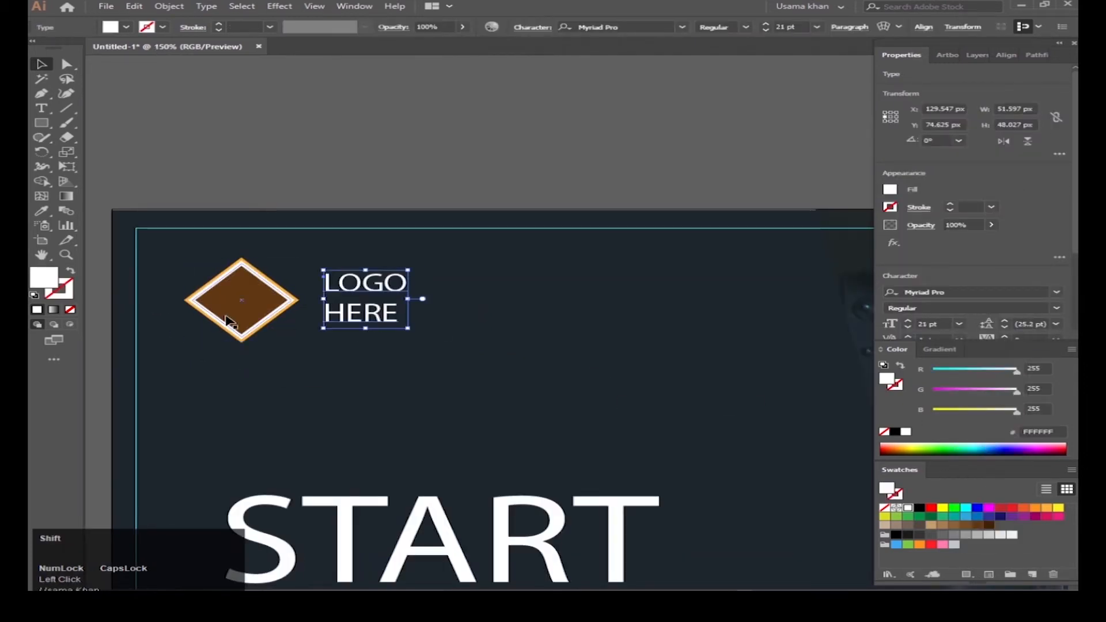
{"action": "left_click", "coordinate": [233, 314], "text": "shift"}
{"action": "left_click", "coordinate": [684, 342]}
Step: Nudge the LOGO HERE text slightly left into position
{"action": "left_click", "coordinate": [374, 320]}
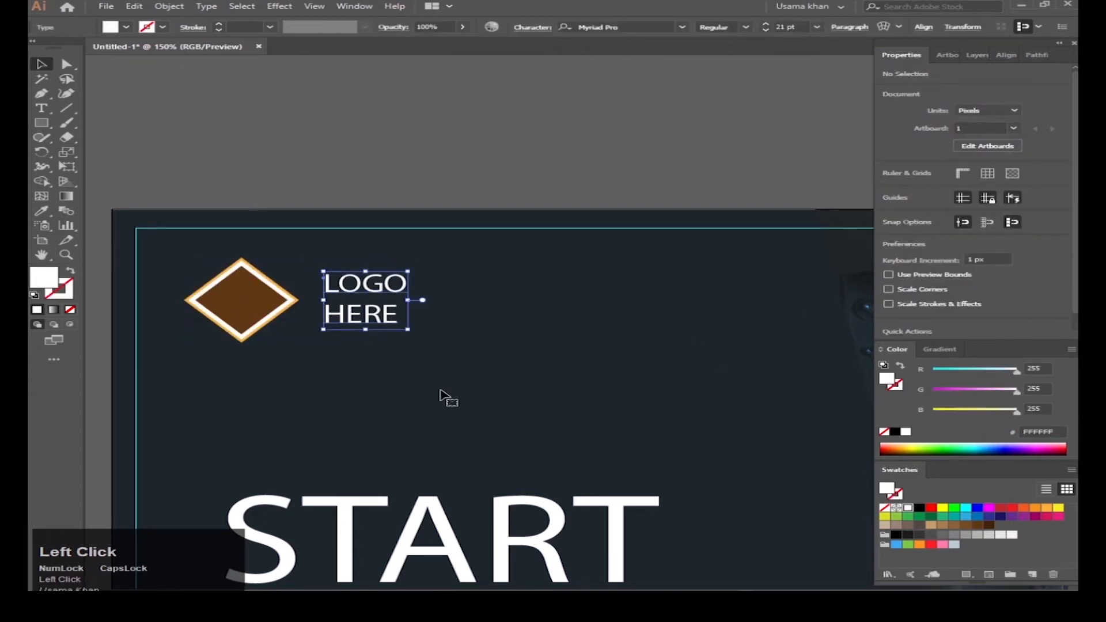
{"action": "key", "text": "shift+Left"}
{"action": "key", "text": "shift+Right"}
{"action": "key", "text": "Left"}
{"action": "key", "text": "Left"}
{"action": "key", "text": "Left"}
{"action": "left_click", "coordinate": [361, 361]}
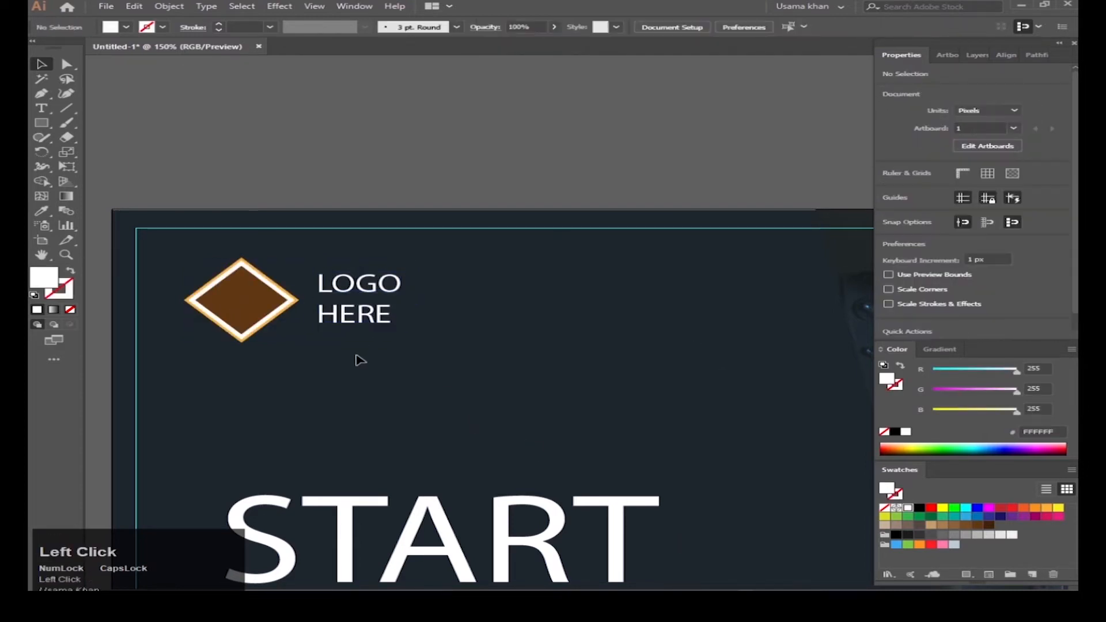
{"action": "scroll", "coordinate": [439, 303], "scroll_direction": "up", "scroll_amount": 5}
{"action": "scroll", "coordinate": [439, 304], "scroll_direction": "up", "scroll_amount": 1}
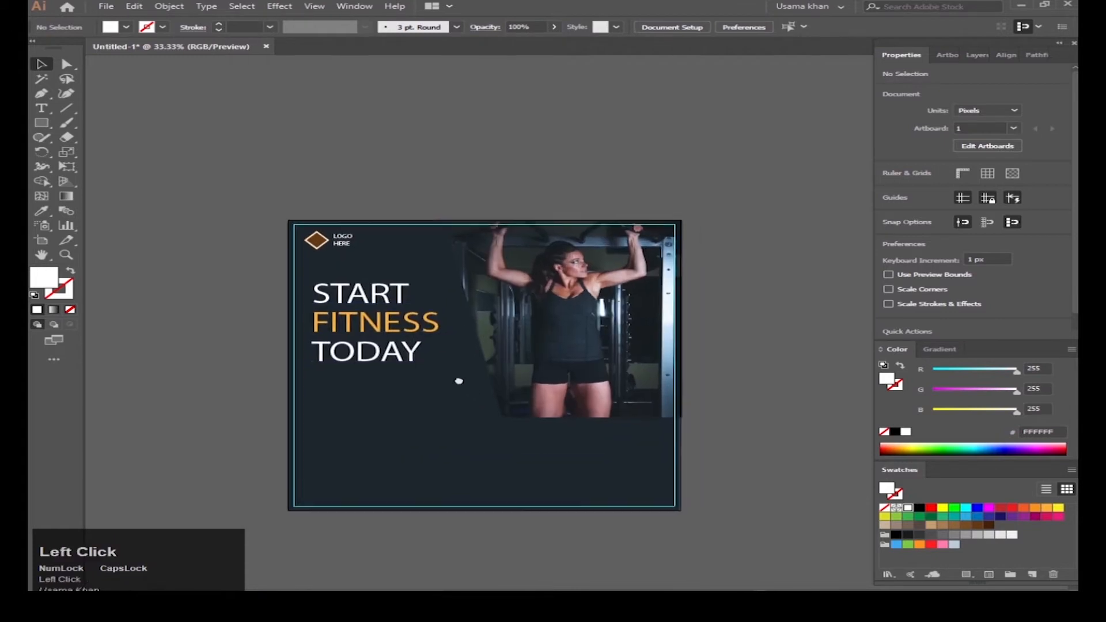
Step: Duplicate the START FITNESS TODAY headline to the lower right and rotate it vertically
{"action": "left_click", "coordinate": [372, 314]}
{"action": "left_click_drag", "start_coordinate": [371, 311], "coordinate": [581, 456]}
{"action": "left_click_drag", "start_coordinate": [551, 402], "coordinate": [574, 503]}
{"action": "scroll", "coordinate": [574, 503], "scroll_direction": "up", "scroll_amount": 2}
{"action": "scroll", "coordinate": [575, 503], "scroll_direction": "up", "scroll_amount": 1}
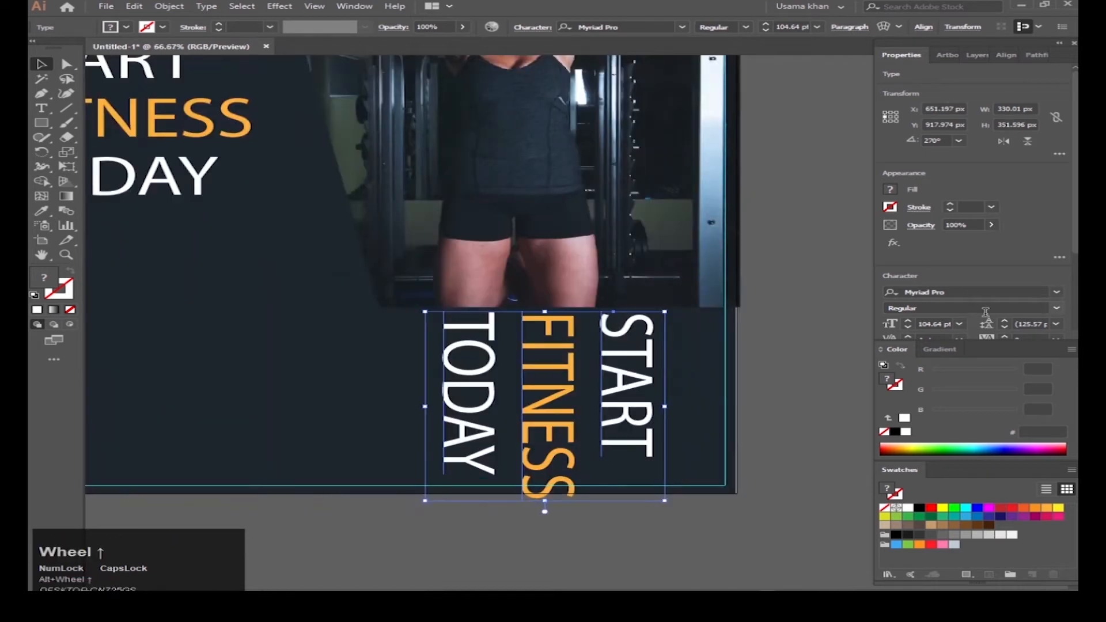
{"action": "left_click", "coordinate": [960, 324]}
{"action": "left_click_drag", "start_coordinate": [596, 381], "coordinate": [594, 392]}
Step: Retype the vertical copy so it reads NEVER GIVE UP
{"action": "double_click", "coordinate": [485, 402]}
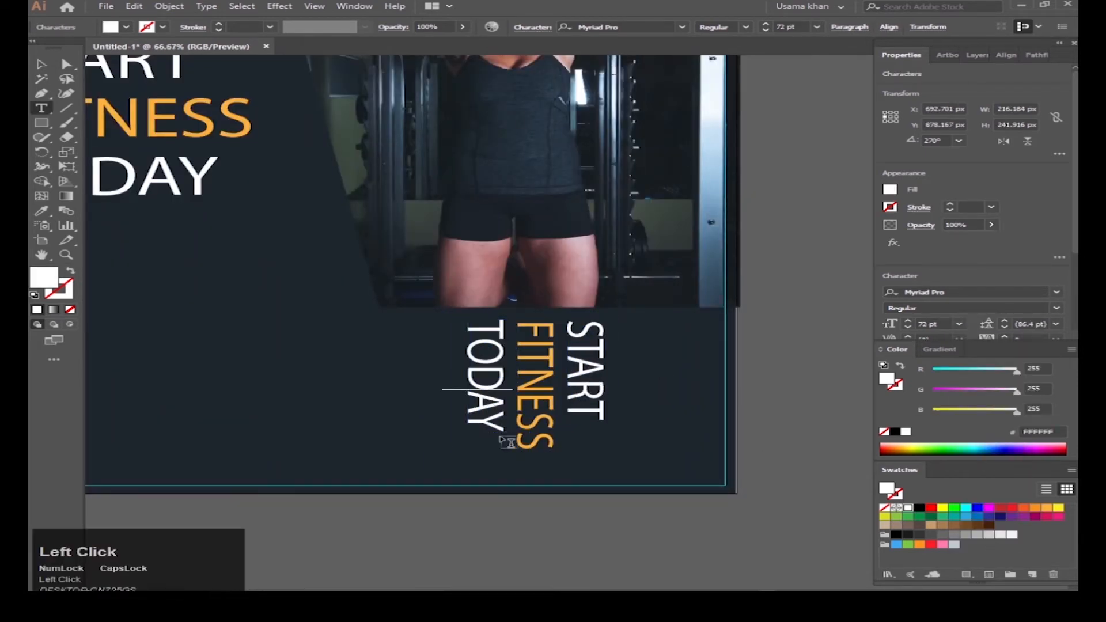
{"action": "double_click", "coordinate": [493, 426]}
{"action": "key", "text": "BackSpace"}
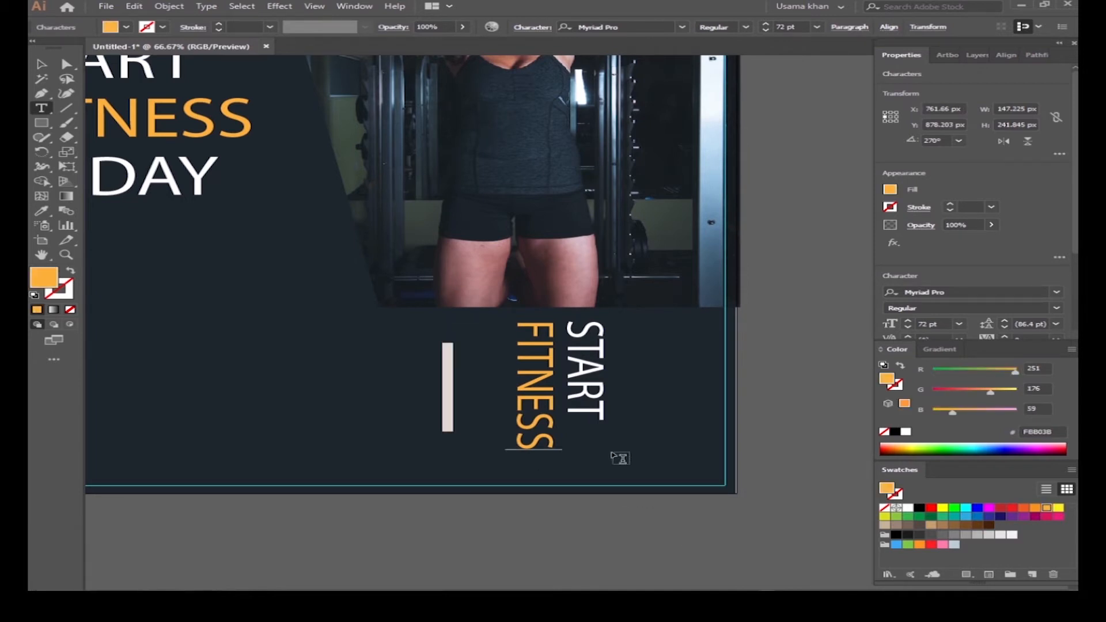
{"action": "type", "text": "GIVE UP"}
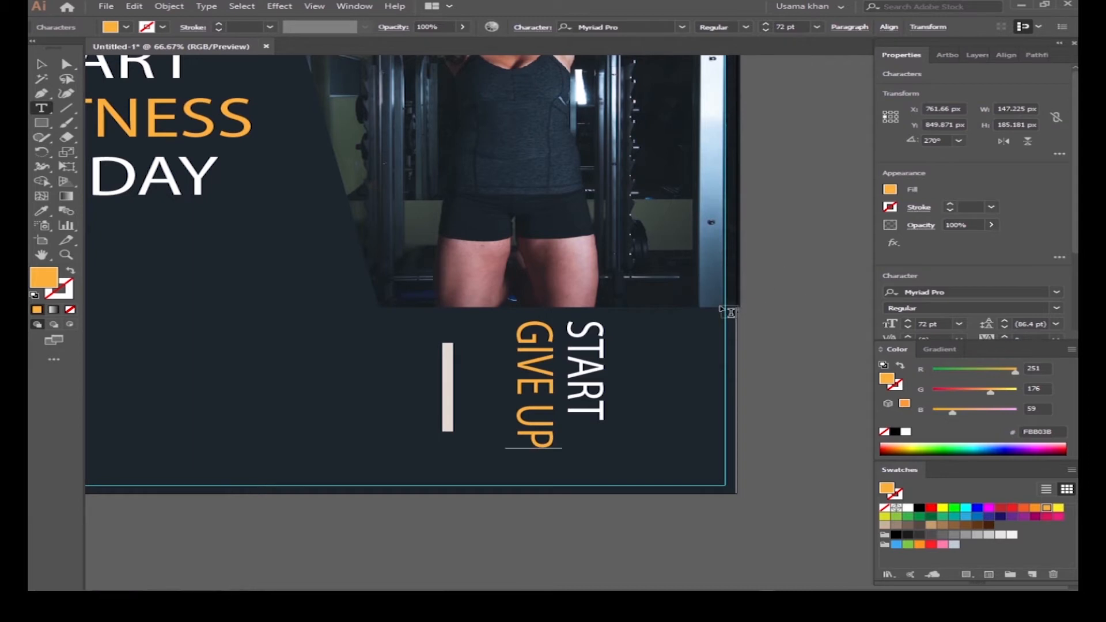
{"action": "double_click", "coordinate": [580, 373]}
{"action": "type", "text": "NEVER"}
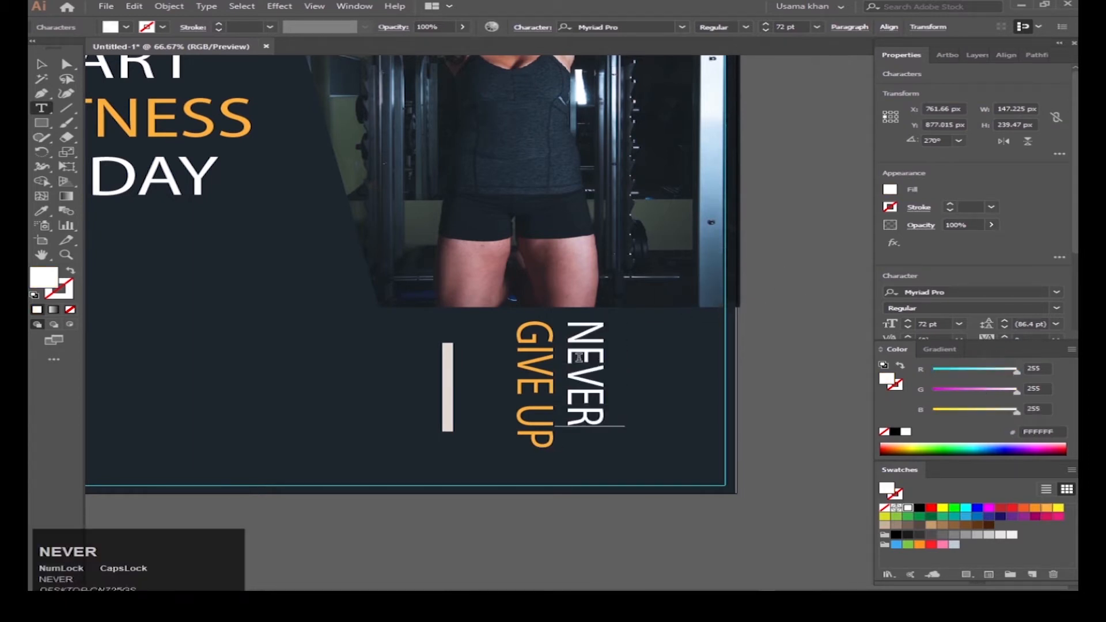
{"action": "key", "text": "Escape"}
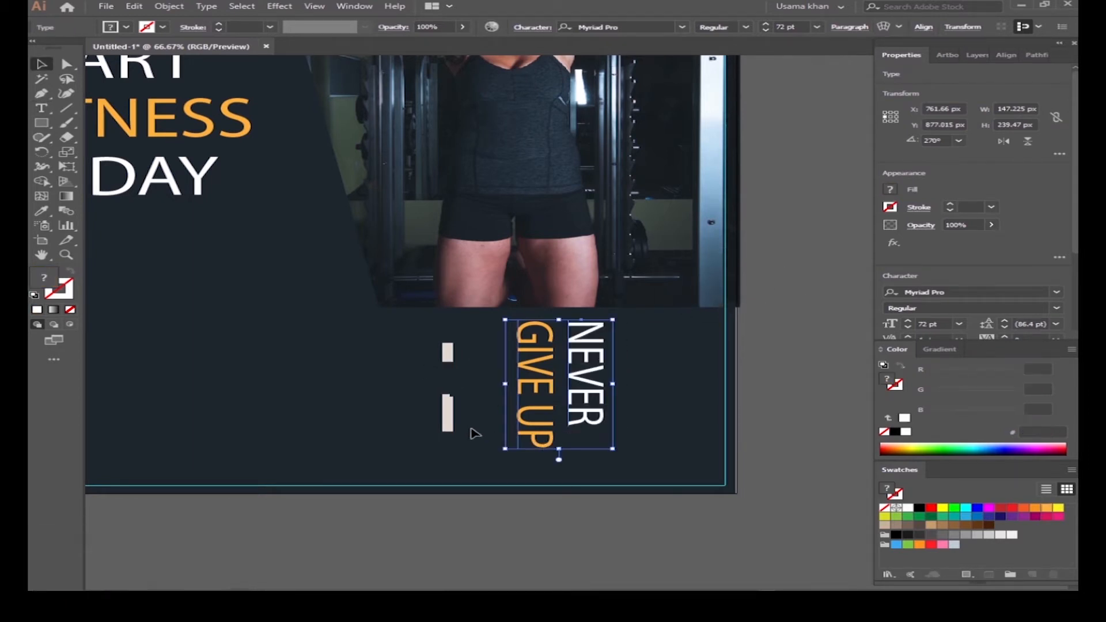
Step: Shift the NEVER GIVE UP text slightly left and set it to 60 pt
{"action": "scroll", "coordinate": [493, 461], "scroll_direction": "up", "scroll_amount": 1}
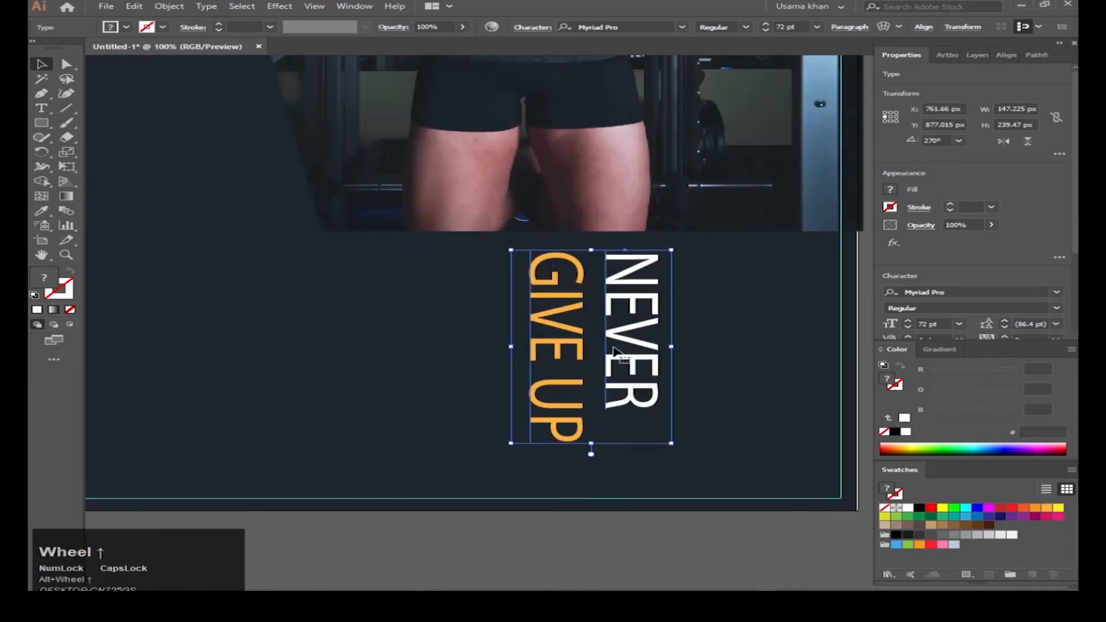
{"action": "left_click_drag", "start_coordinate": [653, 340], "coordinate": [617, 347]}
{"action": "left_click", "coordinate": [959, 324]}
{"action": "left_click", "coordinate": [1010, 526]}
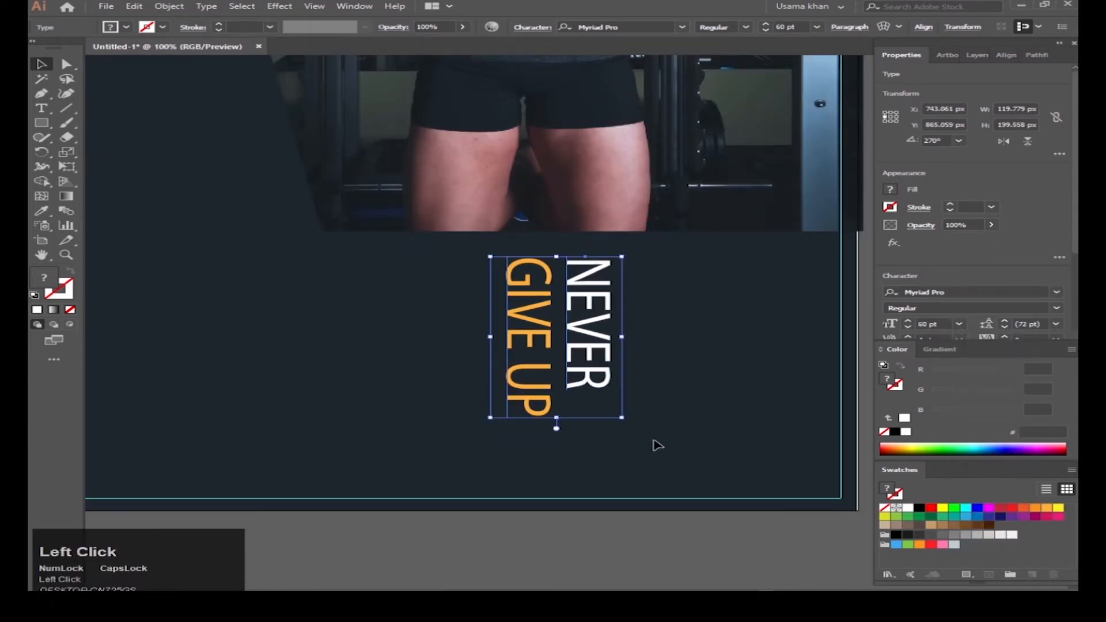
Step: Draw a small circle to the right of the vertical text
{"action": "scroll", "coordinate": [576, 377], "scroll_direction": "down", "scroll_amount": 2}
{"action": "left_click_drag", "start_coordinate": [507, 358], "coordinate": [541, 368]}
{"action": "scroll", "coordinate": [525, 370], "scroll_direction": "up", "scroll_amount": 1}
{"action": "key", "text": "l"}
{"action": "left_click_drag", "start_coordinate": [676, 351], "coordinate": [697, 372]}
Step: Turn the circle into a red outline ring and move it further right
{"action": "left_click", "coordinate": [70, 272]}
{"action": "left_click", "coordinate": [1012, 508]}
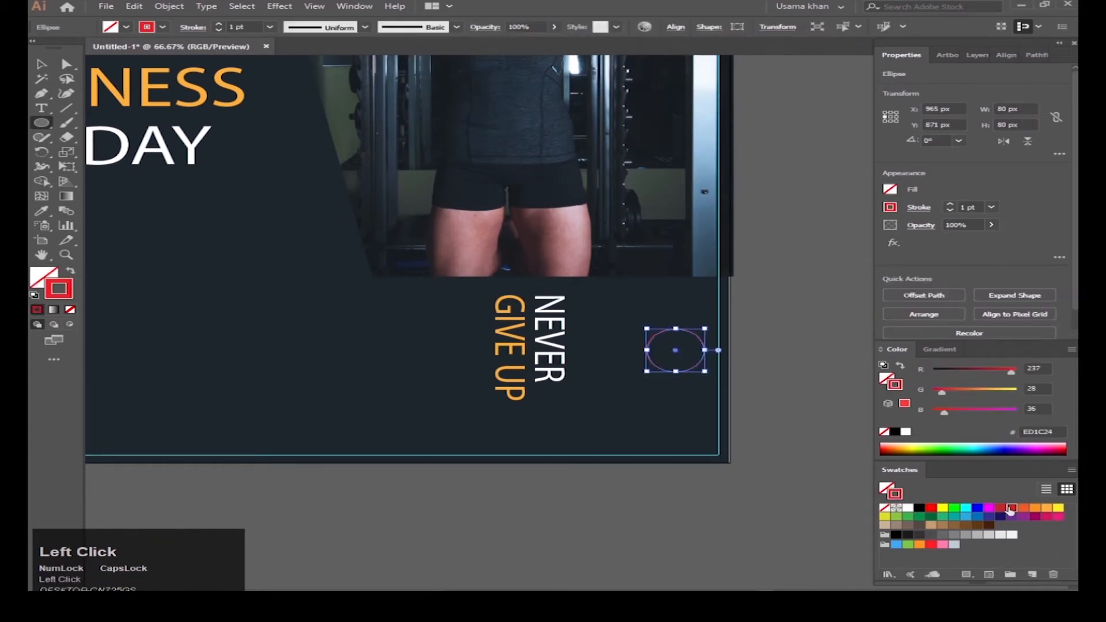
{"action": "key", "text": "v"}
{"action": "left_click_drag", "start_coordinate": [652, 376], "coordinate": [654, 301]}
{"action": "scroll", "coordinate": [672, 388], "scroll_direction": "down", "scroll_amount": 2}
{"action": "scroll", "coordinate": [795, 388], "scroll_direction": "up", "scroll_amount": 3}
Step: Move the small circle up and to the left
{"action": "left_click", "coordinate": [669, 343]}
{"action": "left_click", "coordinate": [644, 298]}
{"action": "scroll", "coordinate": [639, 303], "scroll_direction": "up", "scroll_amount": 3}
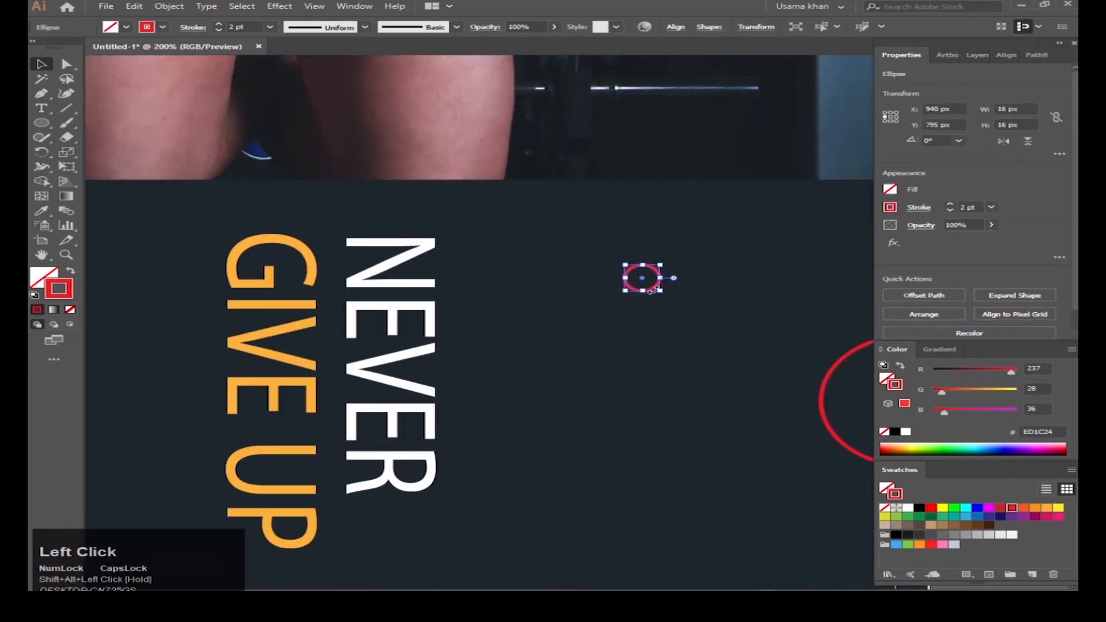
{"action": "scroll", "coordinate": [651, 291], "scroll_direction": "down", "scroll_amount": 2}
{"action": "scroll", "coordinate": [649, 290], "scroll_direction": "up", "scroll_amount": 5}
{"action": "scroll", "coordinate": [531, 175], "scroll_direction": "down", "scroll_amount": 5}
{"action": "left_click_drag", "start_coordinate": [647, 277], "coordinate": [250, 533]}
{"action": "scroll", "coordinate": [533, 176], "scroll_direction": "up", "scroll_amount": 1}
{"action": "scroll", "coordinate": [251, 530], "scroll_direction": "down", "scroll_amount": 2}
Step: Duplicate the small circle further left and make its outline orange
{"action": "left_click_drag", "start_coordinate": [286, 480], "coordinate": [514, 424]}
{"action": "left_click_drag", "start_coordinate": [474, 478], "coordinate": [363, 478]}
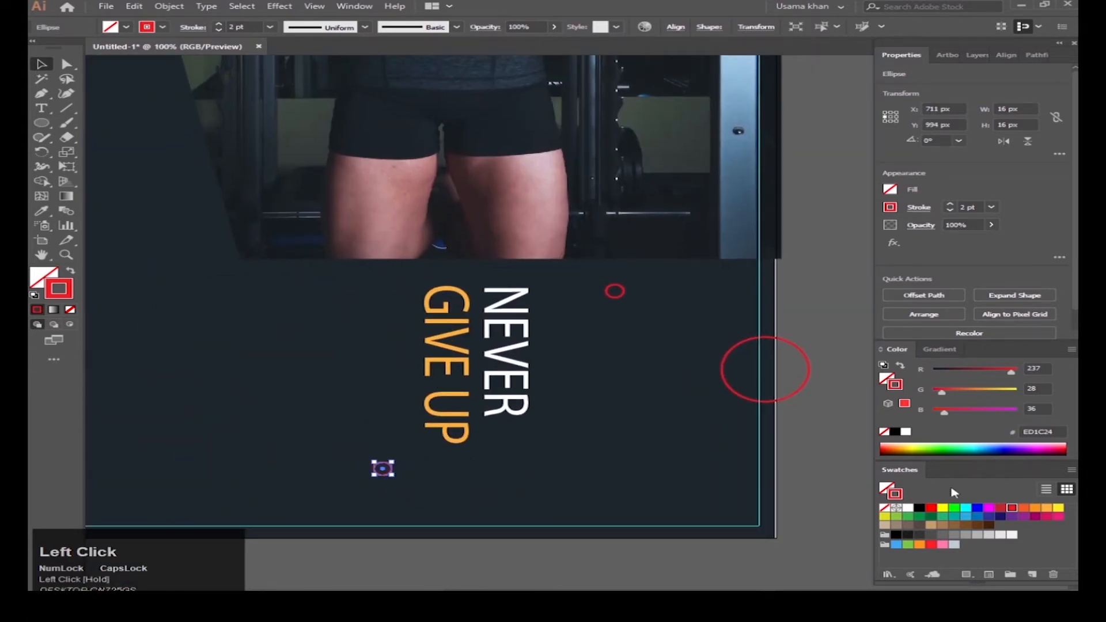
{"action": "left_click", "coordinate": [1047, 507]}
{"action": "scroll", "coordinate": [464, 526], "scroll_direction": "down", "scroll_amount": 2}
{"action": "scroll", "coordinate": [390, 482], "scroll_direction": "up", "scroll_amount": 2}
Step: Copy the orange ring to the upper left beside the heading
{"action": "left_click_drag", "start_coordinate": [391, 474], "coordinate": [103, 216]}
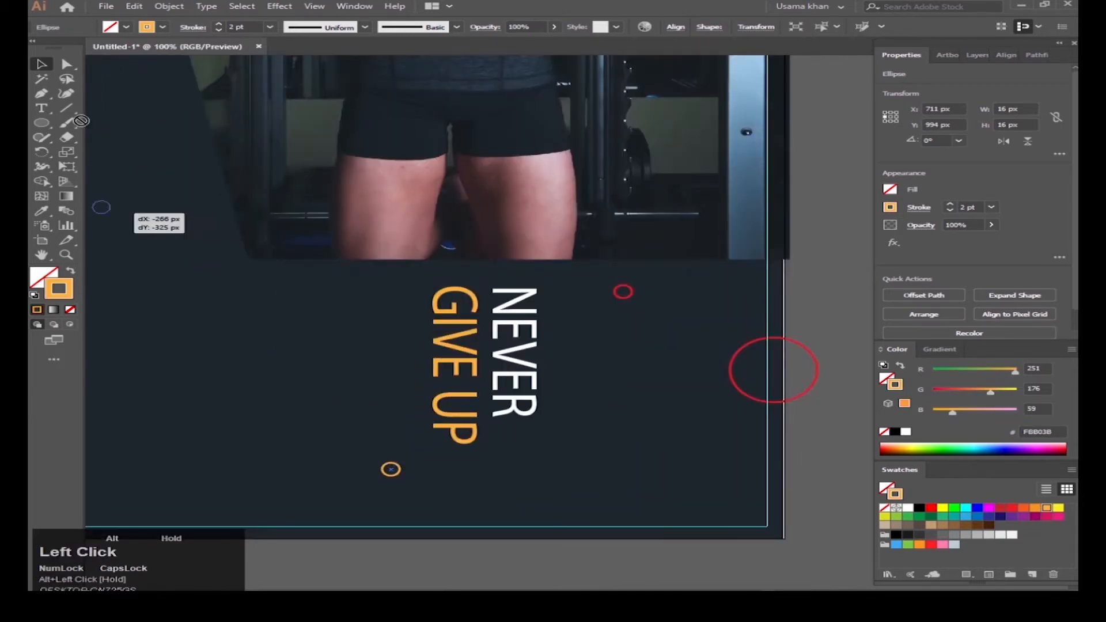
{"action": "left_click_drag", "start_coordinate": [82, 121], "coordinate": [130, 109]}
{"action": "scroll", "coordinate": [138, 136], "scroll_direction": "down", "scroll_amount": 4}
{"action": "scroll", "coordinate": [322, 185], "scroll_direction": "up", "scroll_amount": 2}
{"action": "scroll", "coordinate": [326, 182], "scroll_direction": "up", "scroll_amount": 2}
{"action": "left_click_drag", "start_coordinate": [332, 178], "coordinate": [357, 184]}
{"action": "scroll", "coordinate": [324, 202], "scroll_direction": "down", "scroll_amount": 5}
{"action": "scroll", "coordinate": [324, 204], "scroll_direction": "up", "scroll_amount": 4}
{"action": "scroll", "coordinate": [323, 288], "scroll_direction": "down", "scroll_amount": 4}
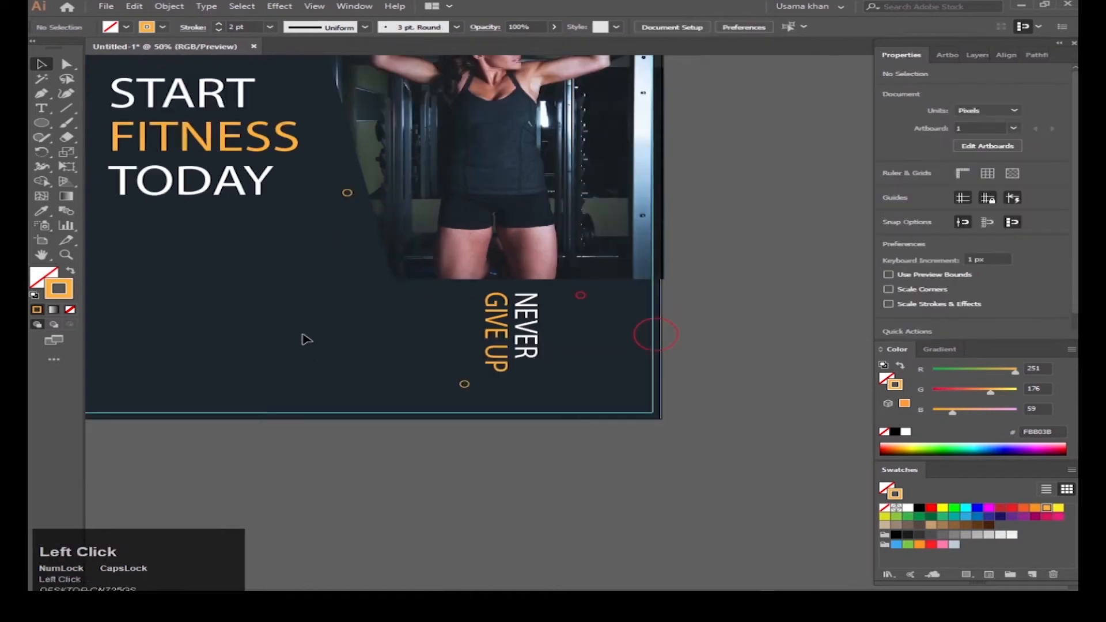
{"action": "scroll", "coordinate": [338, 237], "scroll_direction": "up", "scroll_amount": 3}
{"action": "left_click", "coordinate": [41, 108]}
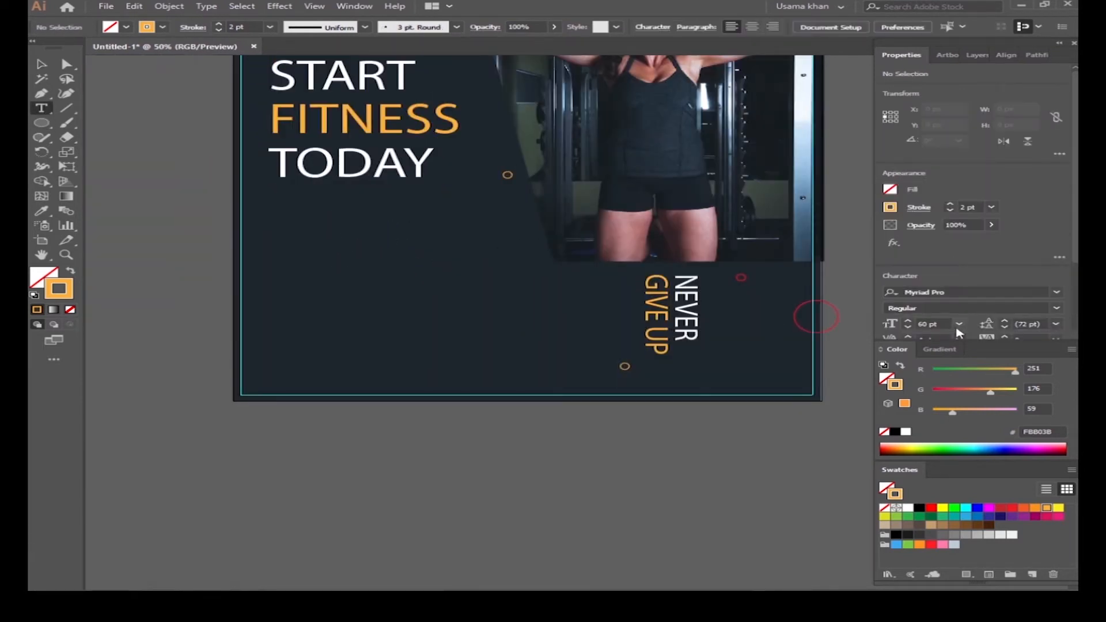
Step: Create an 8 pt text area of orange placeholder copy beneath the heading
{"action": "scroll", "coordinate": [1060, 249], "scroll_direction": "down", "scroll_amount": 2}
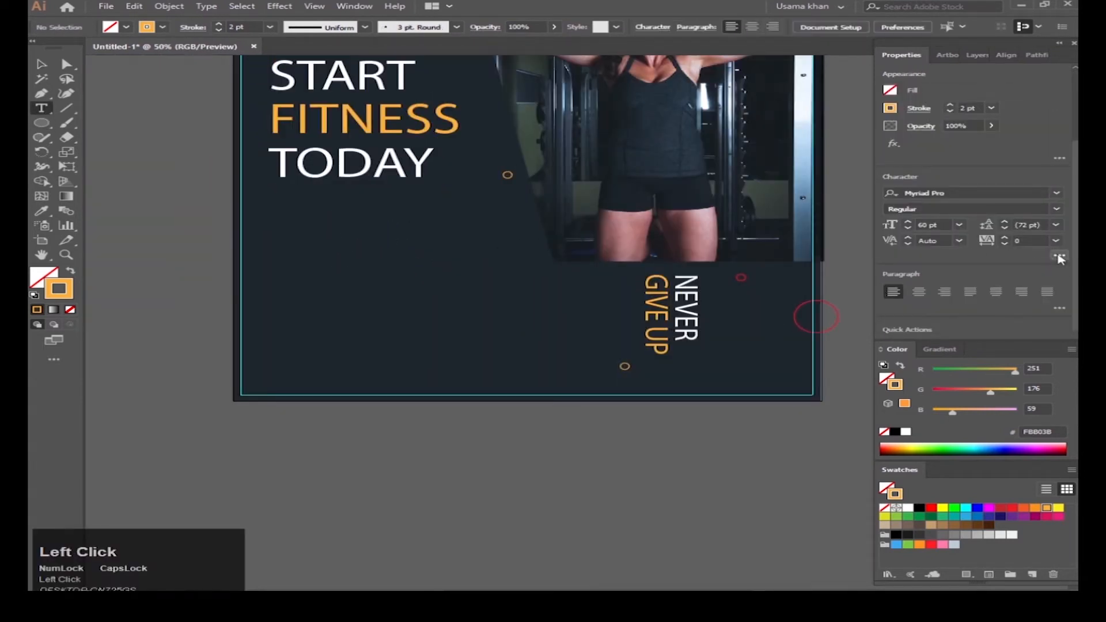
{"action": "left_click", "coordinate": [1060, 258]}
{"action": "left_click", "coordinate": [958, 312]}
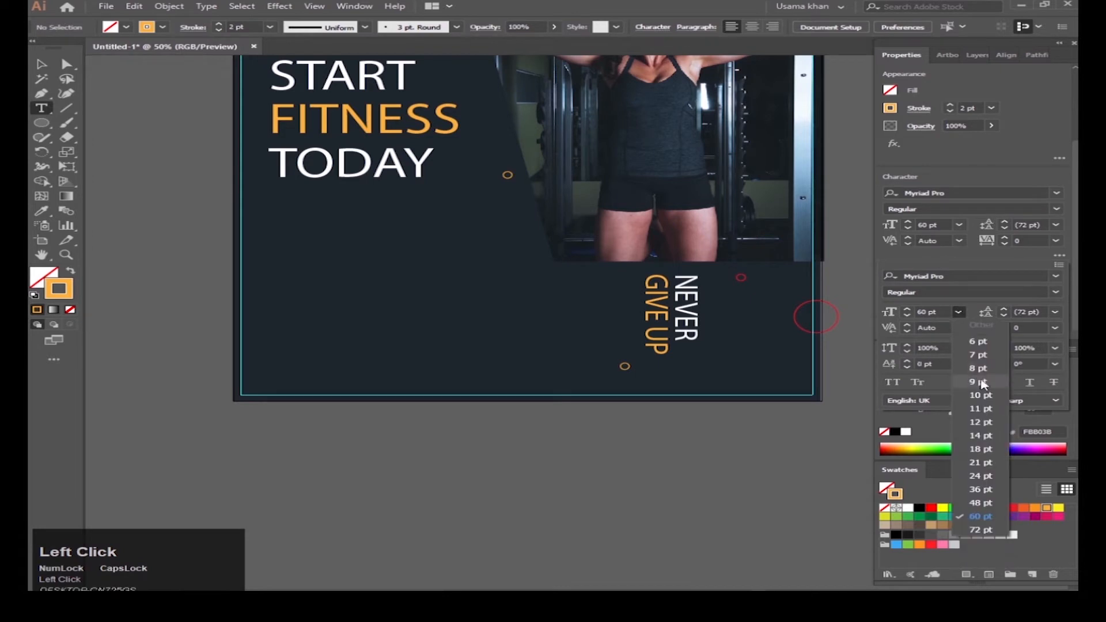
{"action": "left_click", "coordinate": [979, 368]}
{"action": "left_click_drag", "start_coordinate": [266, 194], "coordinate": [468, 242]}
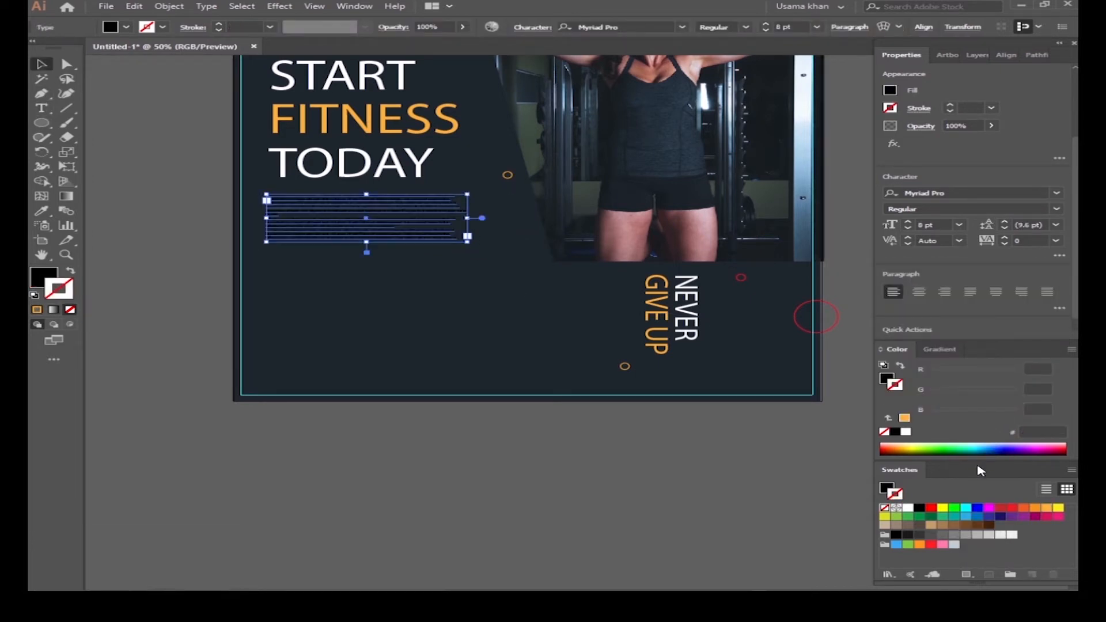
{"action": "left_click", "coordinate": [1041, 508]}
Step: Bring the new paragraph into view and select the START FITNESS TODAY heading
{"action": "scroll", "coordinate": [367, 213], "scroll_direction": "up", "scroll_amount": 3}
{"action": "mouse_move", "coordinate": [248, 254]}
{"action": "left_mouse_down"}
{"action": "mouse_move", "coordinate": [196, 244]}
{"action": "mouse_move", "coordinate": [255, 245]}
{"action": "left_mouse_up"}
{"action": "scroll", "coordinate": [837, 257], "scroll_direction": "down", "scroll_amount": 1}
{"action": "scroll", "coordinate": [678, 273], "scroll_direction": "down", "scroll_amount": 3}
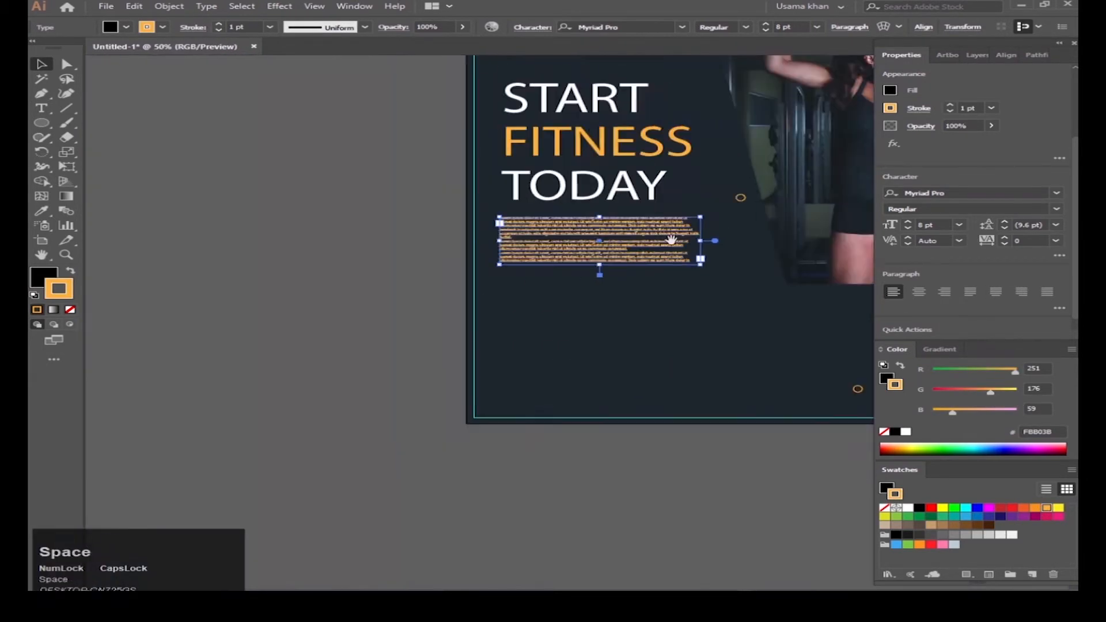
{"action": "left_click_drag", "start_coordinate": [673, 239], "coordinate": [517, 246]}
{"action": "left_click", "coordinate": [497, 195]}
Step: Set the heading to Futura Md BT Medium, with START and TODAY in Medium Italic
{"action": "type", "text": "FUTU"}
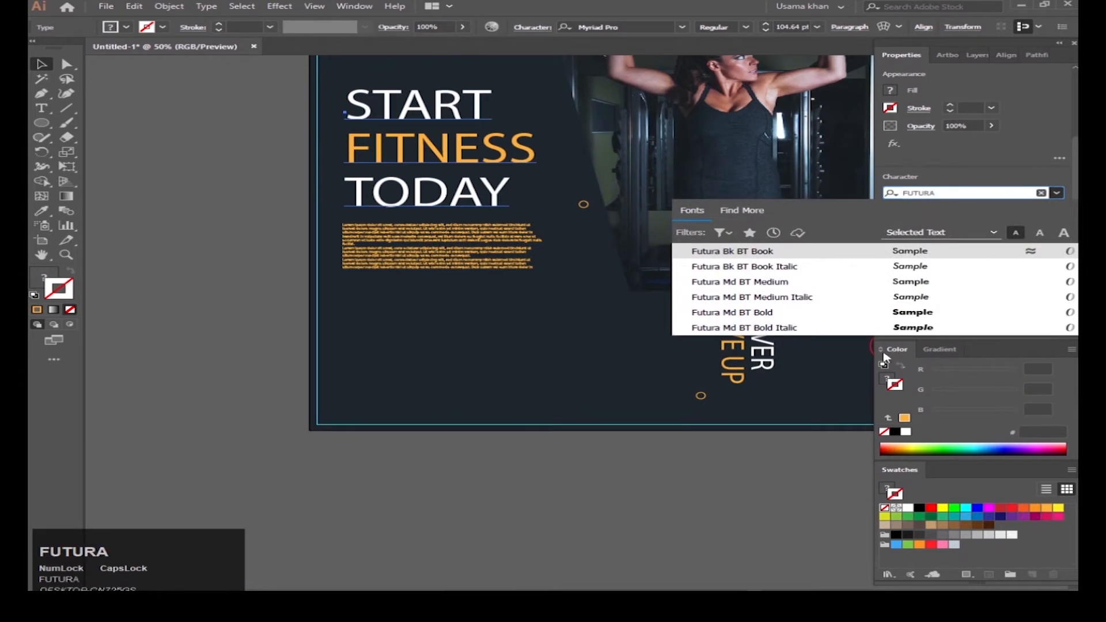
{"action": "type", "text": "RA"}
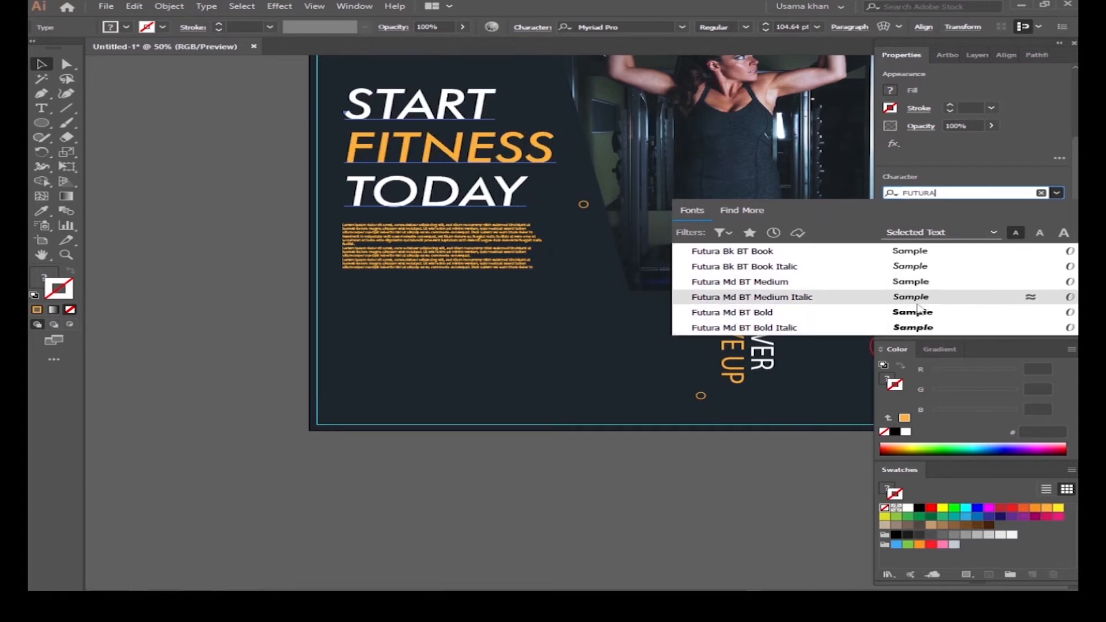
{"action": "left_click", "coordinate": [916, 282]}
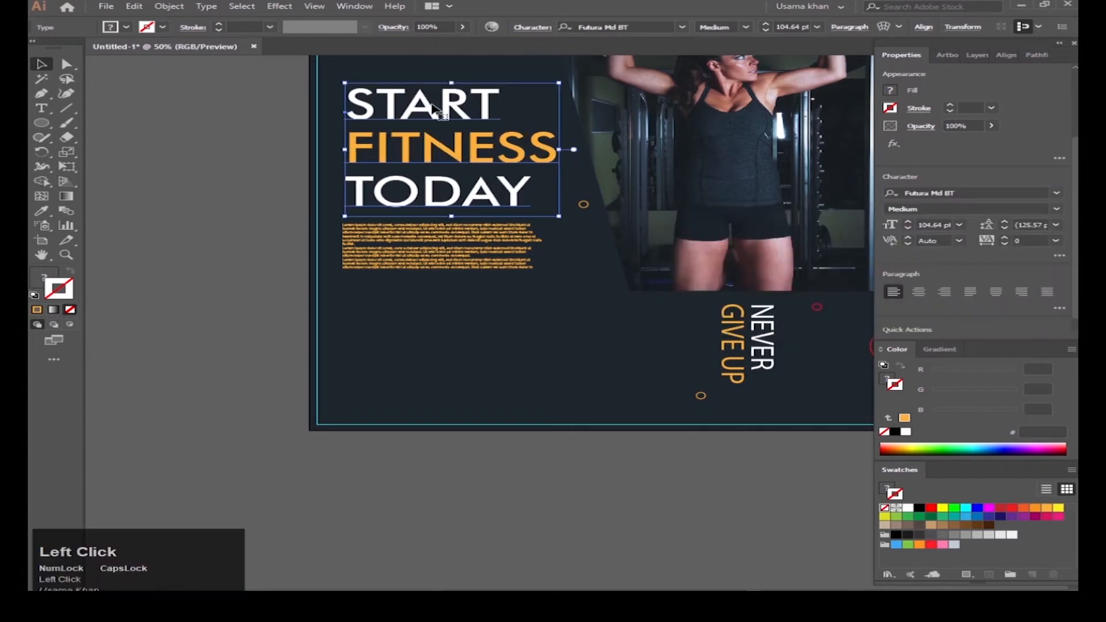
{"action": "double_click", "coordinate": [361, 106]}
{"action": "left_click", "coordinate": [1056, 208]}
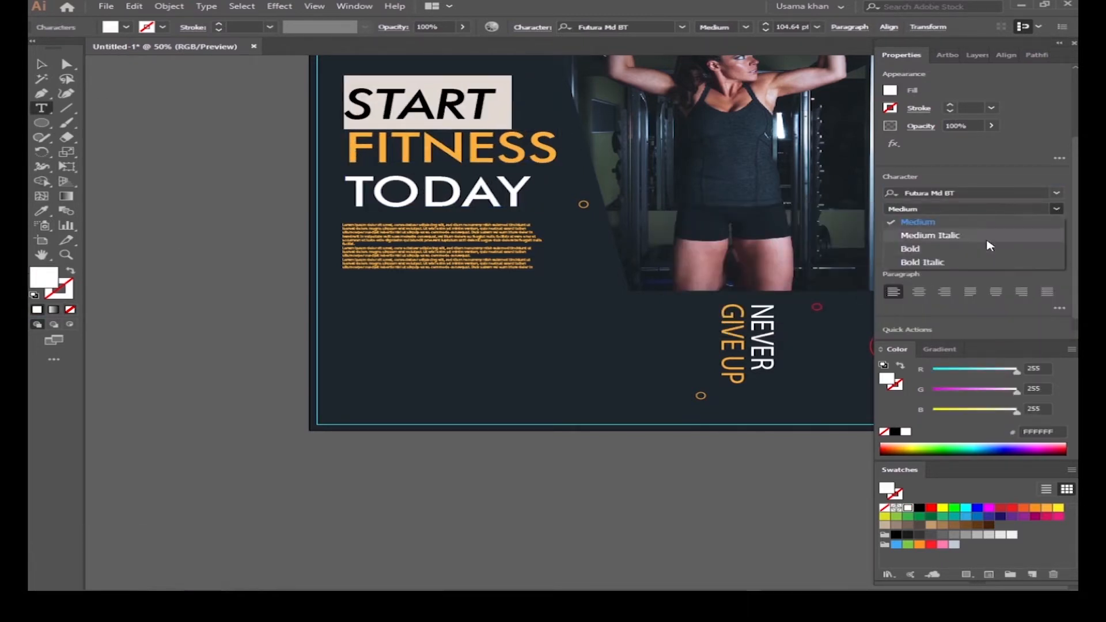
{"action": "left_click", "coordinate": [914, 230]}
{"action": "double_click", "coordinate": [472, 194]}
{"action": "left_click", "coordinate": [1056, 209]}
{"action": "left_click", "coordinate": [922, 224]}
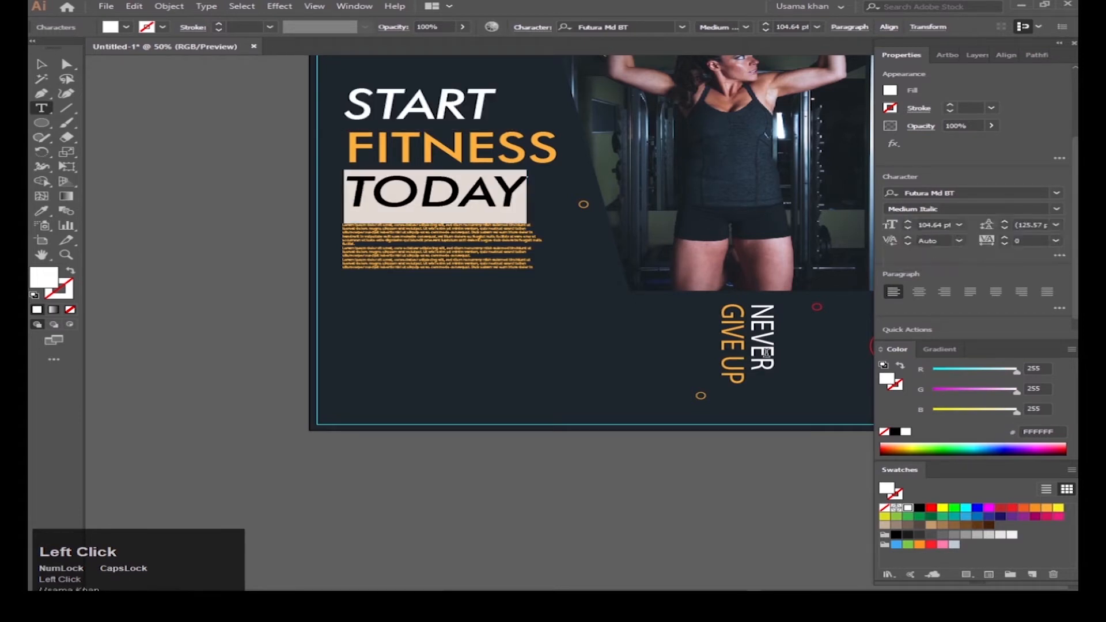
Step: Undo the stray letter and set the lorem ipsum paragraph to Arial Narrow Bold
{"action": "type", "text": "V"}
{"action": "key", "text": "ctrl+z"}
{"action": "key", "text": "Escape"}
{"action": "left_click", "coordinate": [475, 265]}
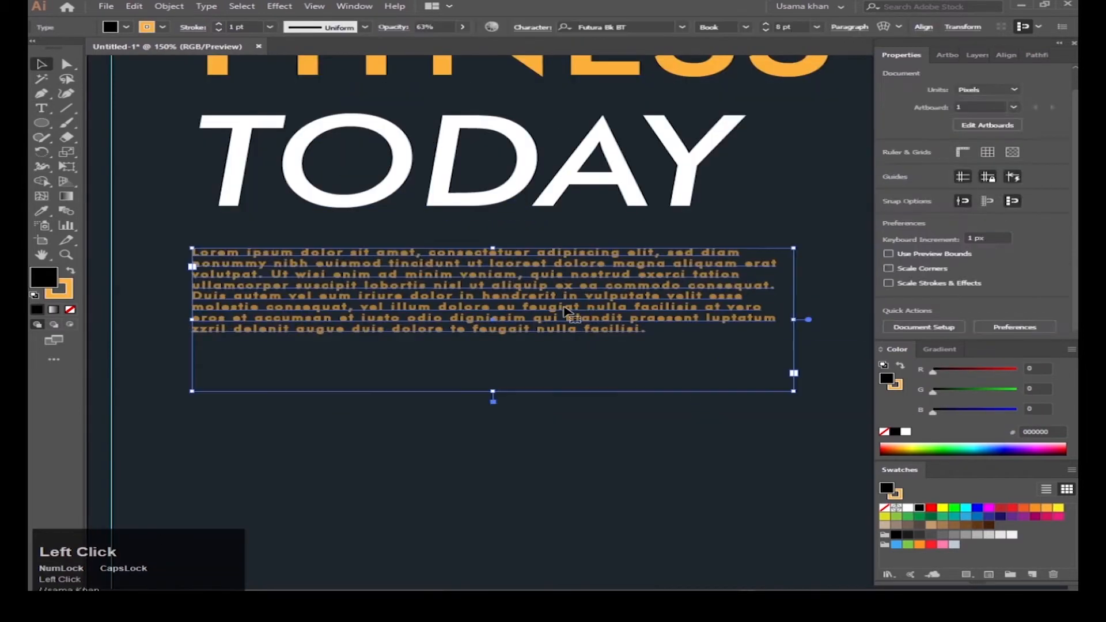
{"action": "left_click", "coordinate": [991, 275]}
{"action": "type", "text": "A"}
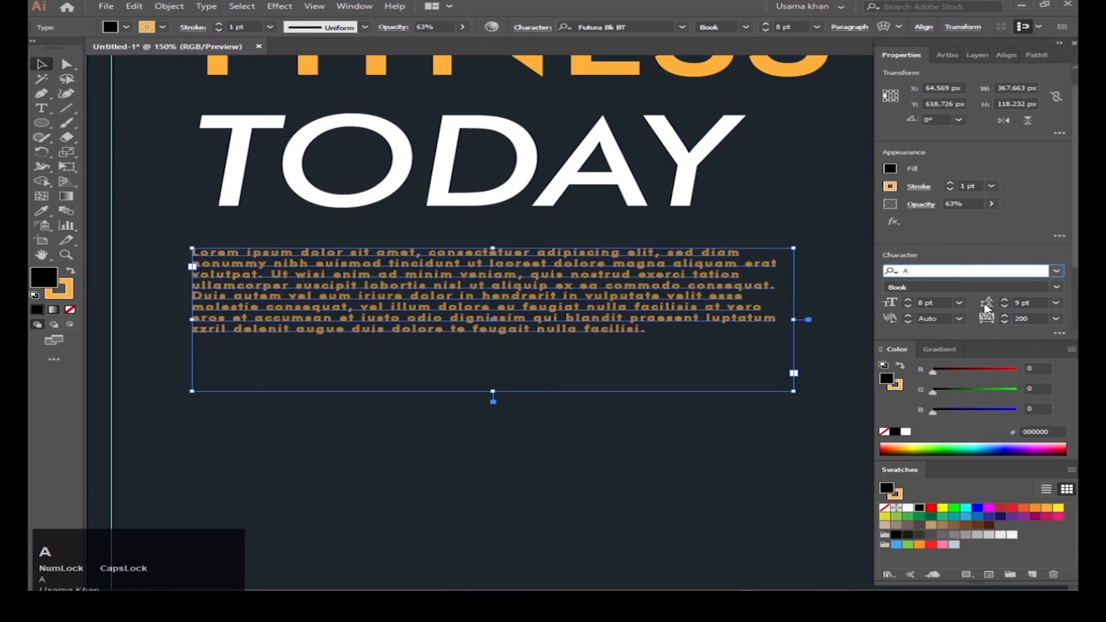
{"action": "type", "text": "RIAL"}
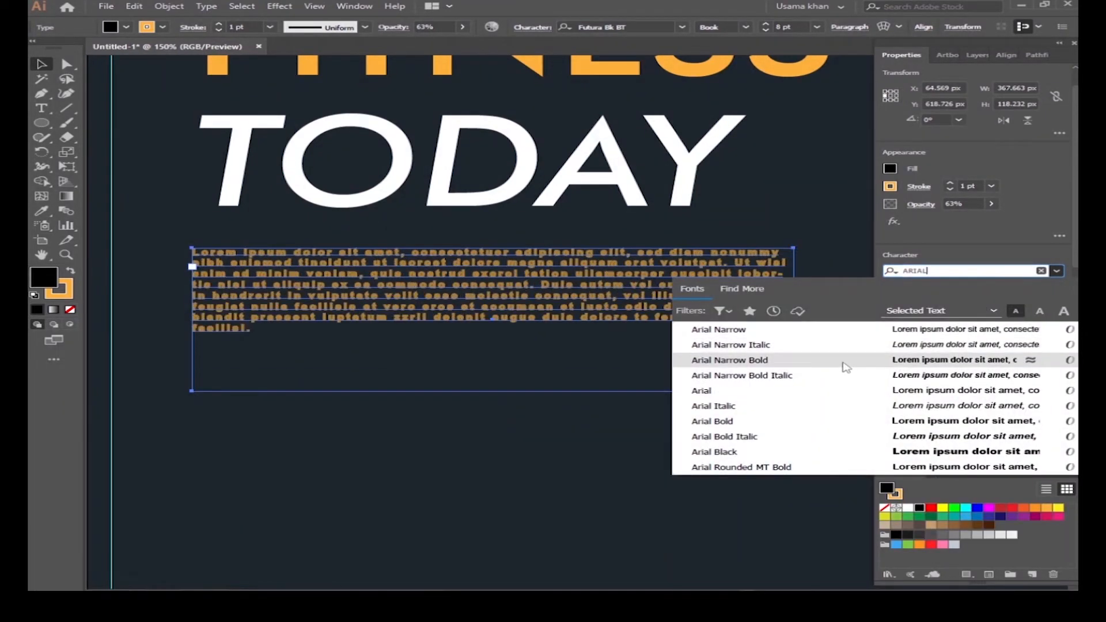
{"action": "left_click", "coordinate": [845, 362]}
Step: Copy START's white Futura italic style onto NEVER GIVE UP with the Eyedropper
{"action": "left_click", "coordinate": [659, 452]}
{"action": "scroll", "coordinate": [647, 350], "scroll_direction": "down", "scroll_amount": 4}
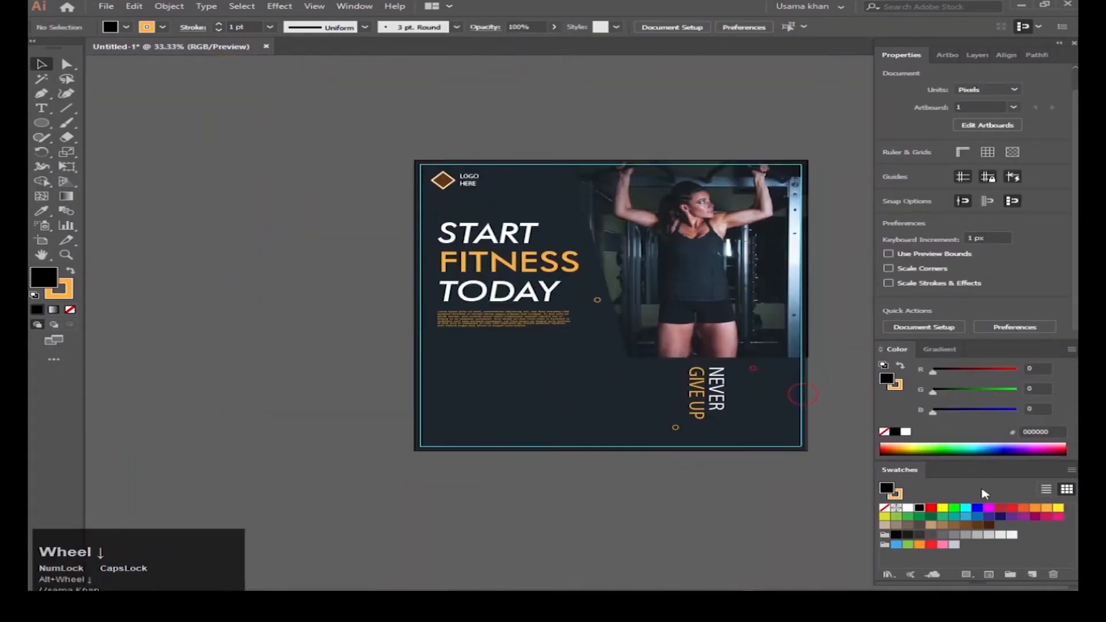
{"action": "left_click_drag", "start_coordinate": [701, 472], "coordinate": [642, 447]}
{"action": "scroll", "coordinate": [662, 376], "scroll_direction": "up", "scroll_amount": 2}
{"action": "left_click", "coordinate": [658, 371]}
{"action": "scroll", "coordinate": [526, 351], "scroll_direction": "down", "scroll_amount": 1}
{"action": "left_click_drag", "start_coordinate": [527, 352], "coordinate": [564, 368]}
{"action": "key", "text": "i"}
{"action": "left_click", "coordinate": [340, 140]}
Step: Set NEVER GIVE UP to 60 pt and move it slightly left
{"action": "key", "text": "v"}
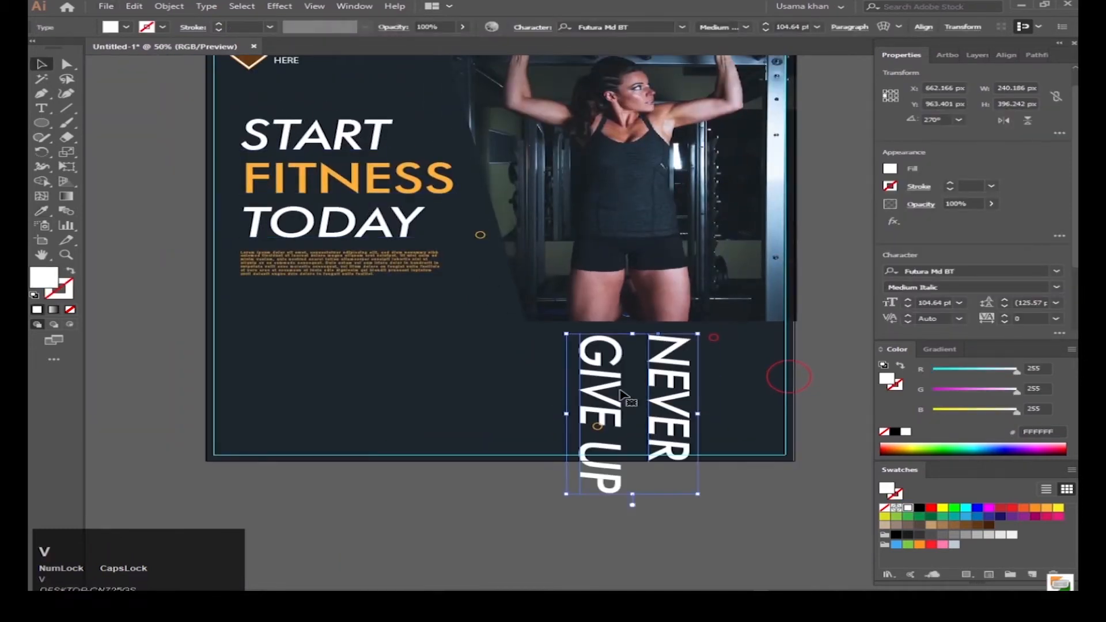
{"action": "left_click", "coordinate": [960, 303]}
{"action": "left_click", "coordinate": [991, 509]}
{"action": "left_click", "coordinate": [718, 503]}
{"action": "scroll", "coordinate": [642, 388], "scroll_direction": "up", "scroll_amount": 1}
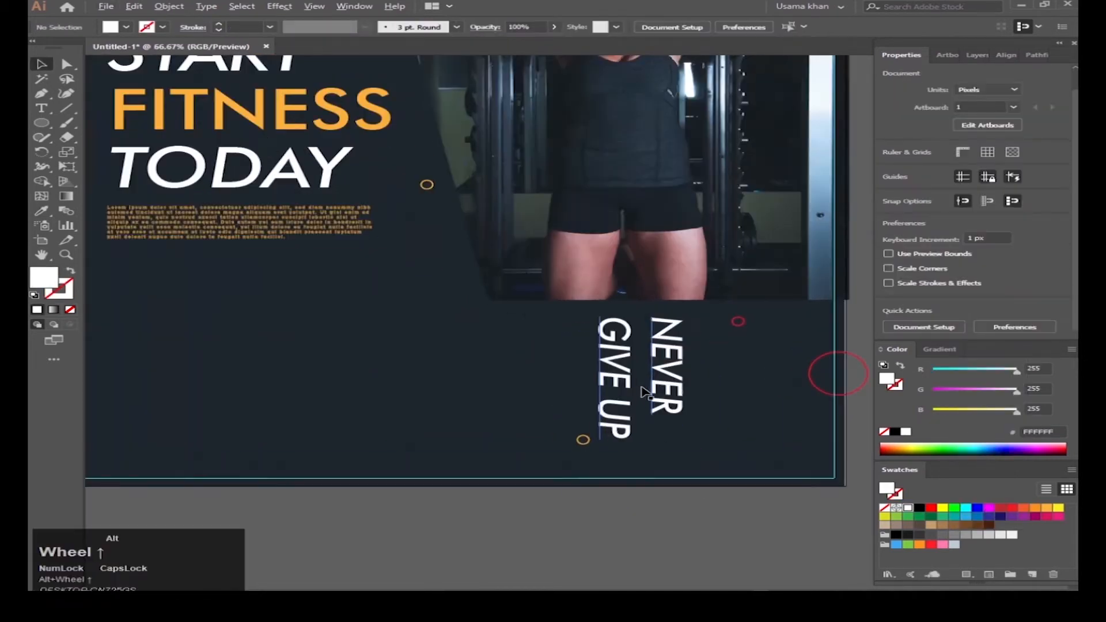
{"action": "left_click_drag", "start_coordinate": [646, 393], "coordinate": [610, 385]}
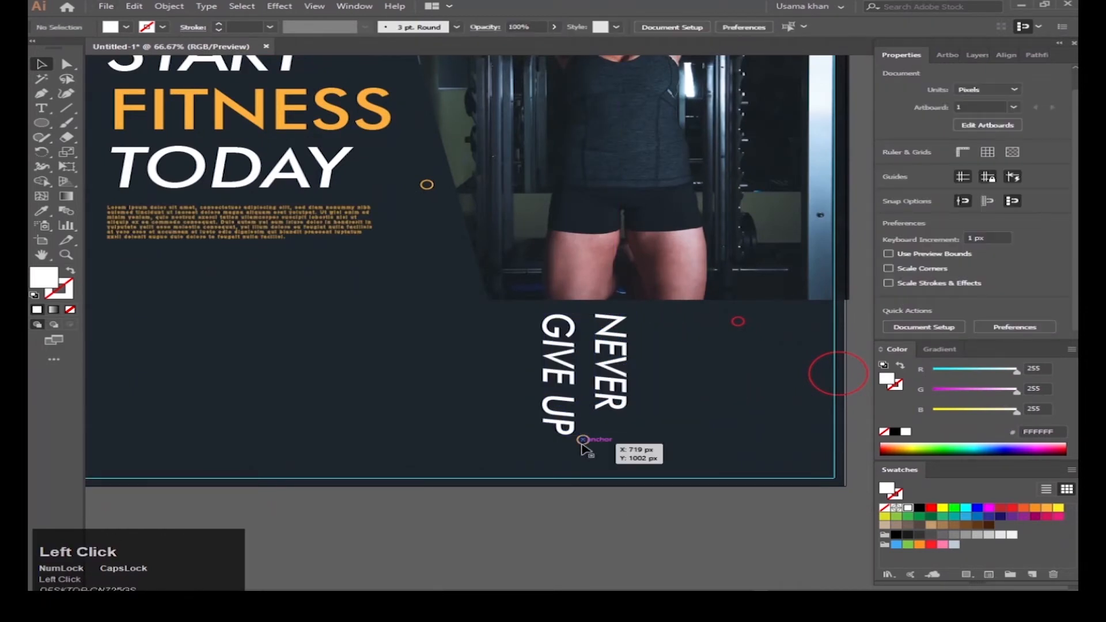
Step: Move the small orange ring right and the small red ring left around the text
{"action": "left_click_drag", "start_coordinate": [583, 443], "coordinate": [463, 418]}
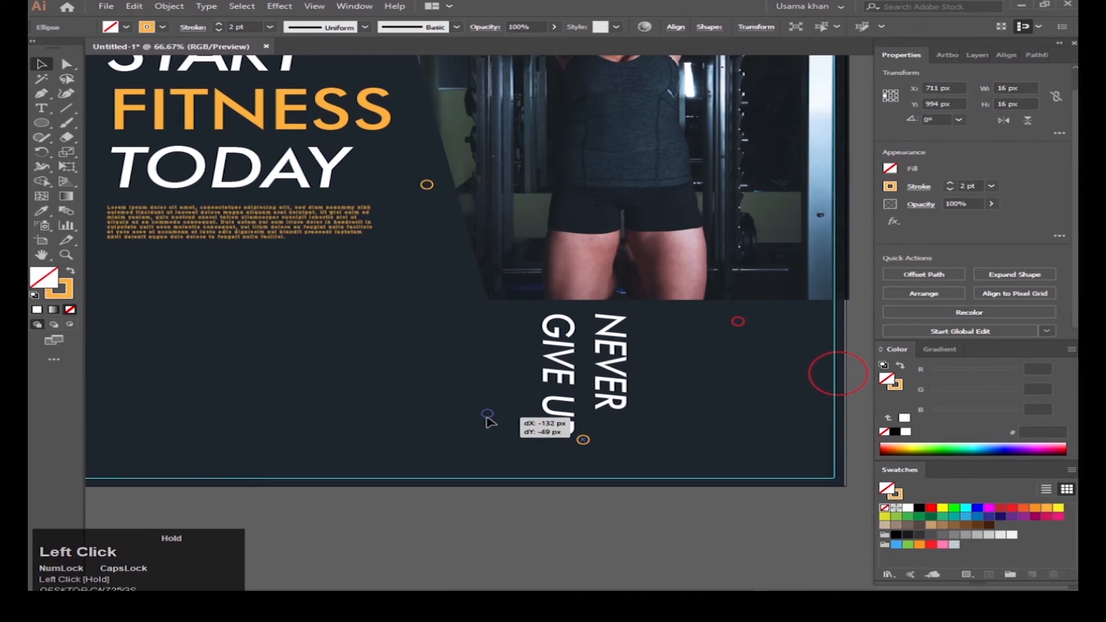
{"action": "left_click", "coordinate": [661, 527]}
{"action": "key", "text": "space"}
{"action": "left_click_drag", "start_coordinate": [722, 386], "coordinate": [633, 367]}
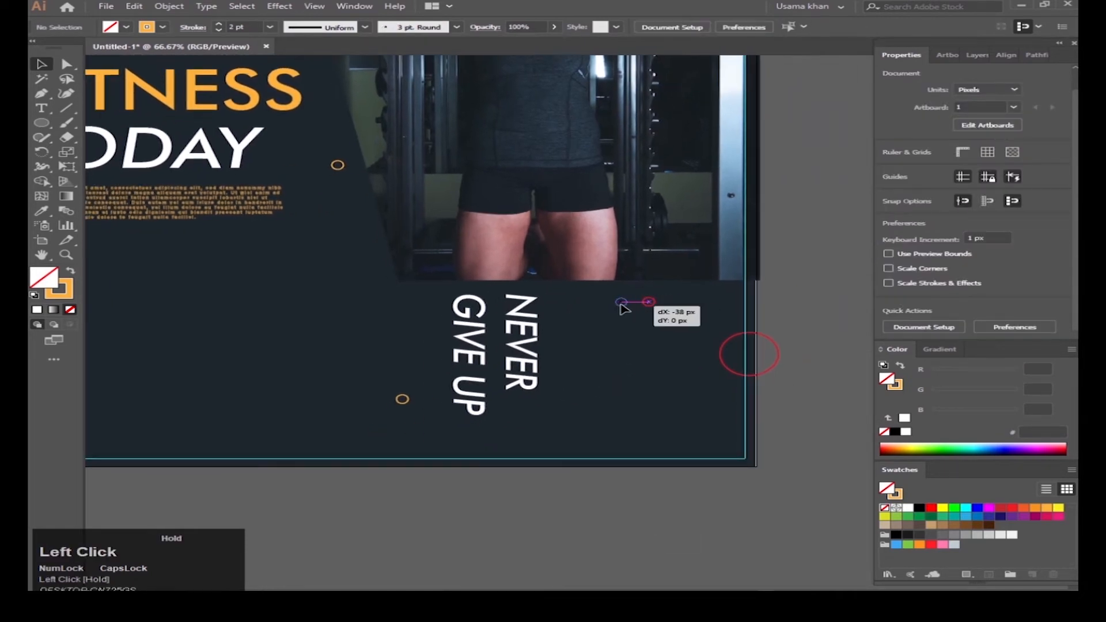
{"action": "left_click_drag", "start_coordinate": [624, 310], "coordinate": [619, 309]}
{"action": "scroll", "coordinate": [637, 395], "scroll_direction": "up", "scroll_amount": 1}
Step: Draw a thin, tall, solid red rectangle to the right of the text
{"action": "key", "text": "m"}
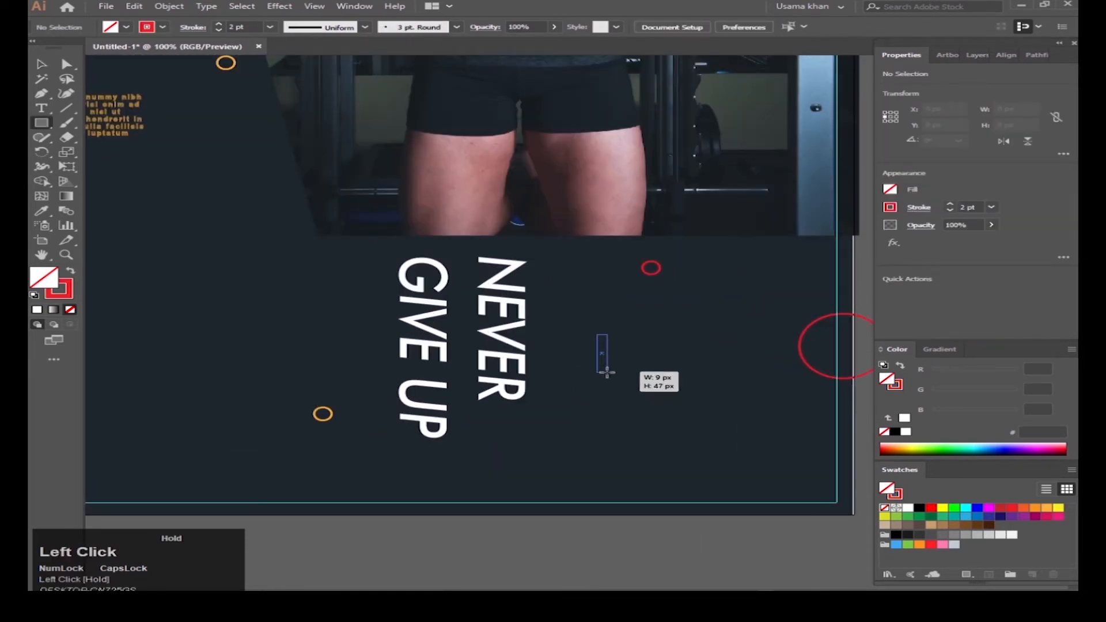
{"action": "left_click_drag", "start_coordinate": [607, 373], "coordinate": [609, 373]}
{"action": "key", "text": "shift+x"}
{"action": "key", "text": "a"}
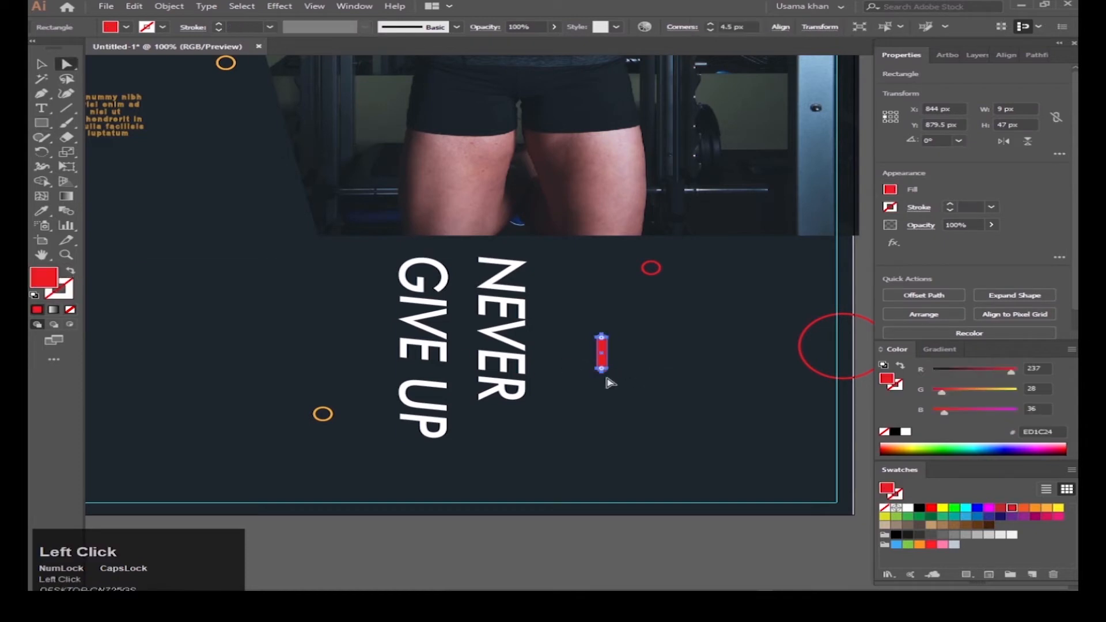
{"action": "key", "text": "v"}
{"action": "scroll", "coordinate": [597, 344], "scroll_direction": "up", "scroll_amount": 1}
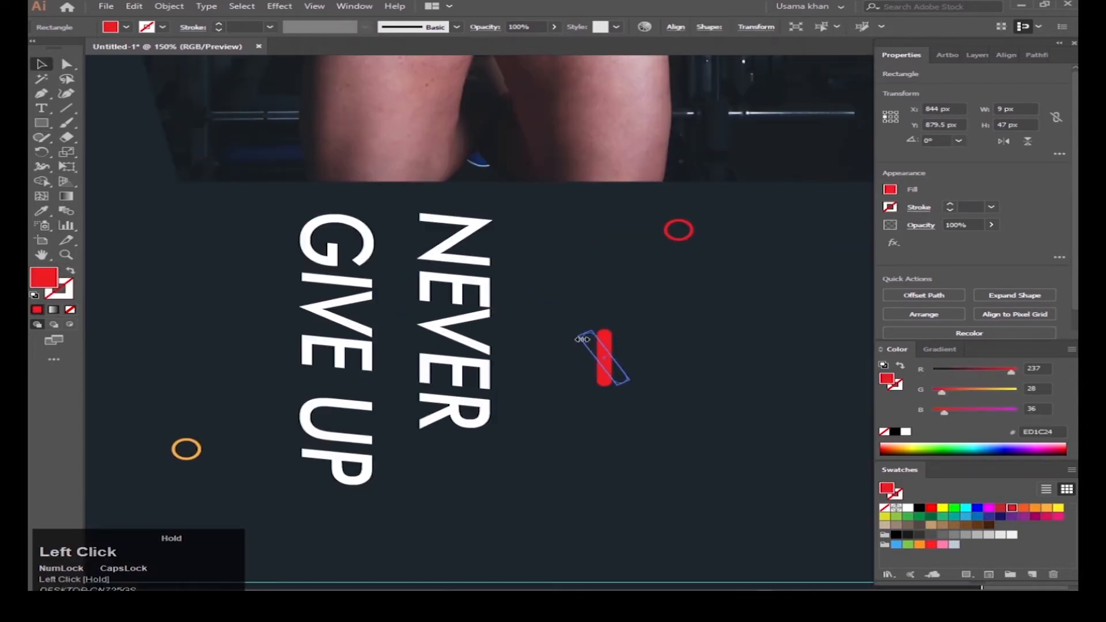
Step: Make a vertically reflected copy of the red bar and colour it orange
{"action": "right_click", "coordinate": [608, 366]}
{"action": "mouse_move", "coordinate": [654, 287]}
{"action": "left_click", "coordinate": [827, 334]}
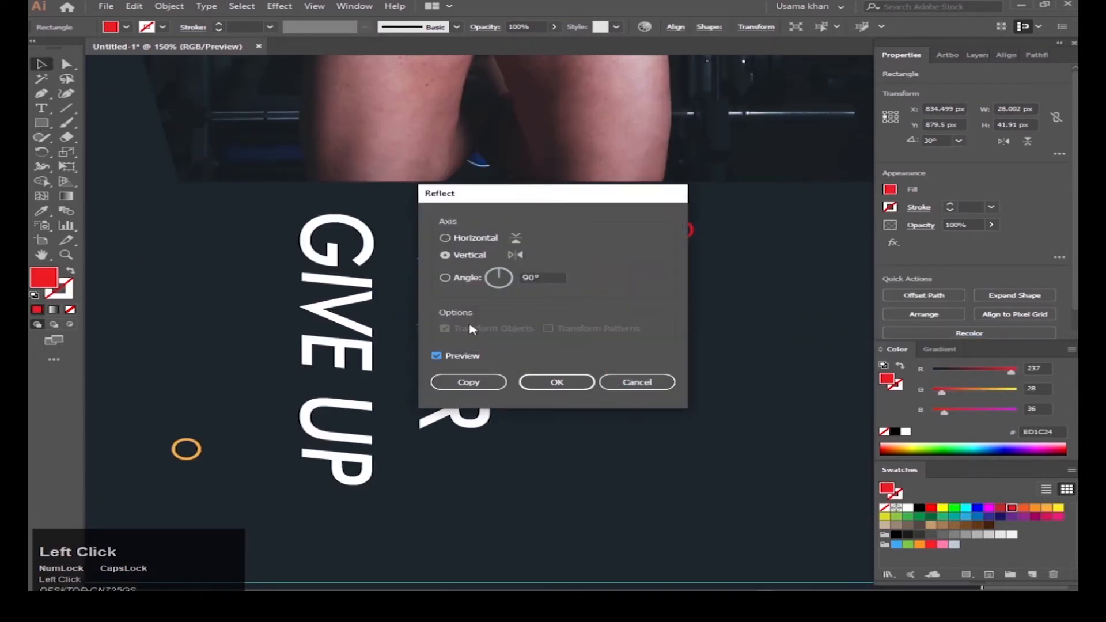
{"action": "left_click_drag", "start_coordinate": [593, 199], "coordinate": [960, 184]}
{"action": "left_click", "coordinate": [835, 368]}
{"action": "left_click", "coordinate": [1046, 510]}
Step: Group the two crossed bars, shrink them and rotate them into an X mark
{"action": "left_click_drag", "start_coordinate": [566, 326], "coordinate": [762, 400]}
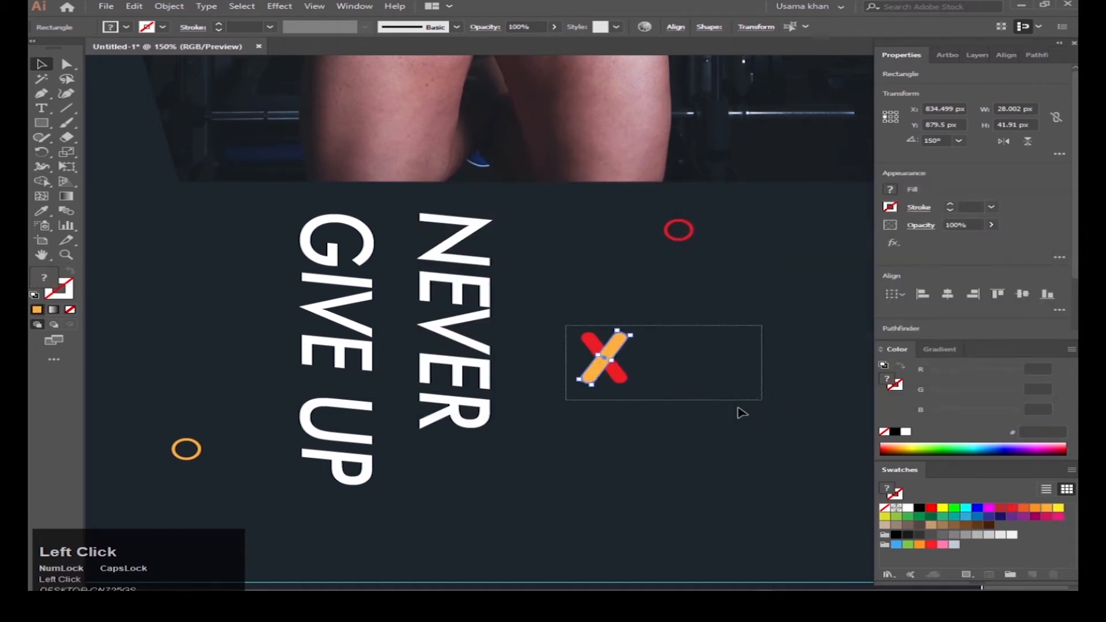
{"action": "scroll", "coordinate": [618, 423], "scroll_direction": "up", "scroll_amount": 2}
{"action": "left_click_drag", "start_coordinate": [643, 412], "coordinate": [623, 401]}
{"action": "key", "text": "ctrl+g"}
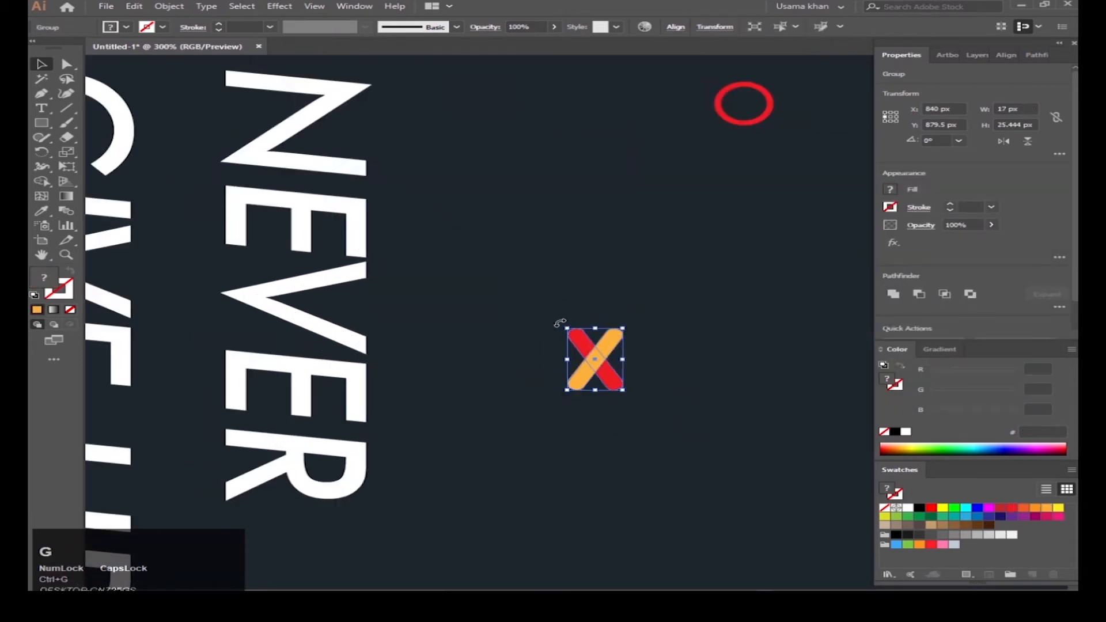
{"action": "left_click_drag", "start_coordinate": [559, 323], "coordinate": [577, 318]}
{"action": "scroll", "coordinate": [660, 376], "scroll_direction": "down", "scroll_amount": 1}
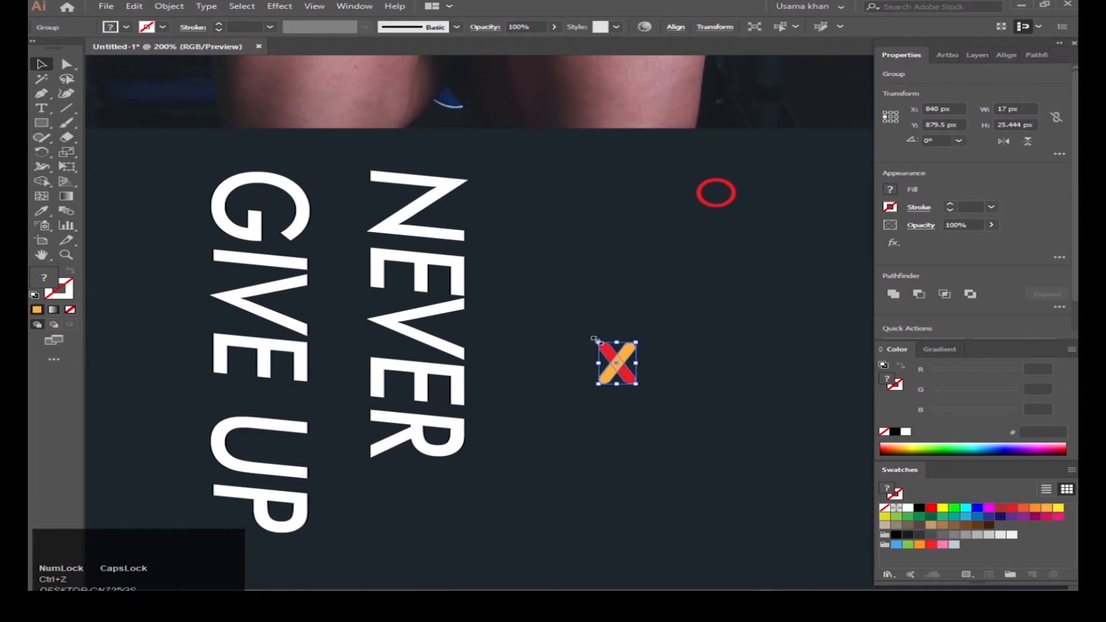
{"action": "scroll", "coordinate": [648, 365], "scroll_direction": "down", "scroll_amount": 2}
{"action": "scroll", "coordinate": [652, 375], "scroll_direction": "up", "scroll_amount": 3}
{"action": "left_click_drag", "start_coordinate": [652, 375], "coordinate": [317, 328]}
{"action": "scroll", "coordinate": [637, 381], "scroll_direction": "down", "scroll_amount": 3}
Step: Select the crossed bars group near the body text and resize it slightly
{"action": "left_click", "coordinate": [657, 408]}
{"action": "scroll", "coordinate": [657, 410], "scroll_direction": "down", "scroll_amount": 2}
{"action": "scroll", "coordinate": [641, 375], "scroll_direction": "up", "scroll_amount": 2}
{"action": "scroll", "coordinate": [644, 334], "scroll_direction": "down", "scroll_amount": 1}
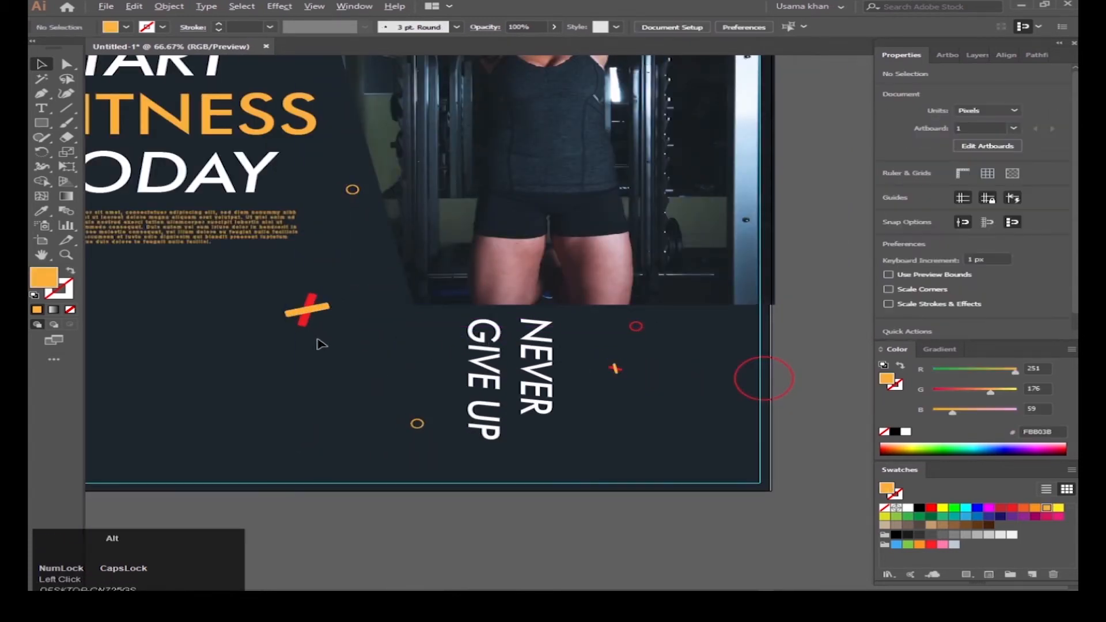
{"action": "scroll", "coordinate": [317, 322], "scroll_direction": "up", "scroll_amount": 1}
{"action": "left_click", "coordinate": [344, 347]}
{"action": "scroll", "coordinate": [351, 358], "scroll_direction": "down", "scroll_amount": 4}
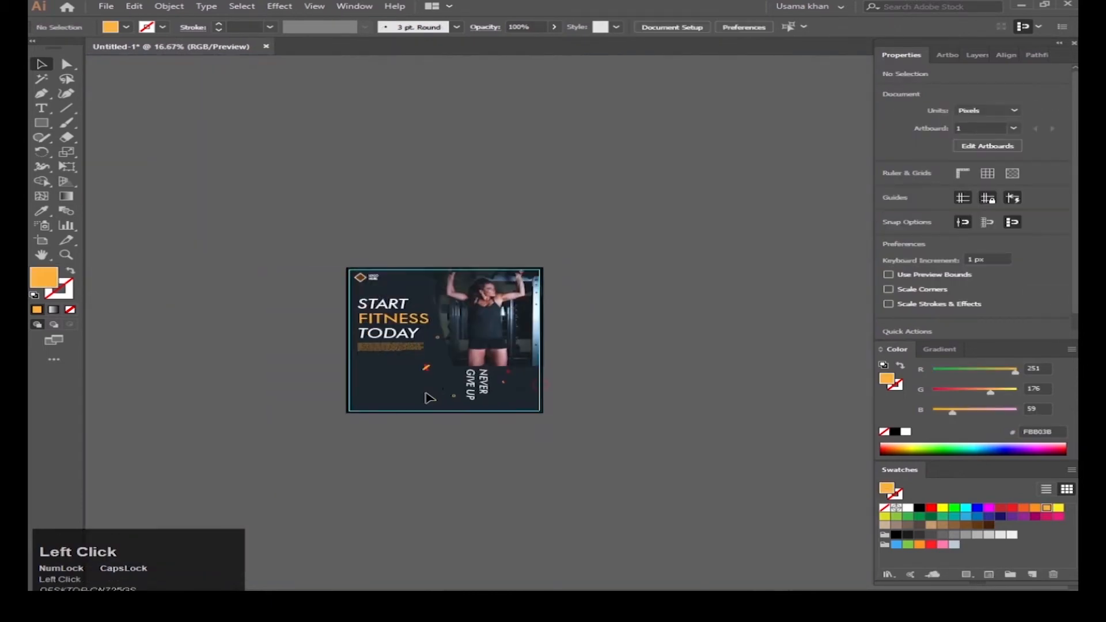
{"action": "scroll", "coordinate": [408, 375], "scroll_direction": "up", "scroll_amount": 7}
{"action": "scroll", "coordinate": [407, 378], "scroll_direction": "down", "scroll_amount": 4}
{"action": "scroll", "coordinate": [553, 455], "scroll_direction": "up", "scroll_amount": 4}
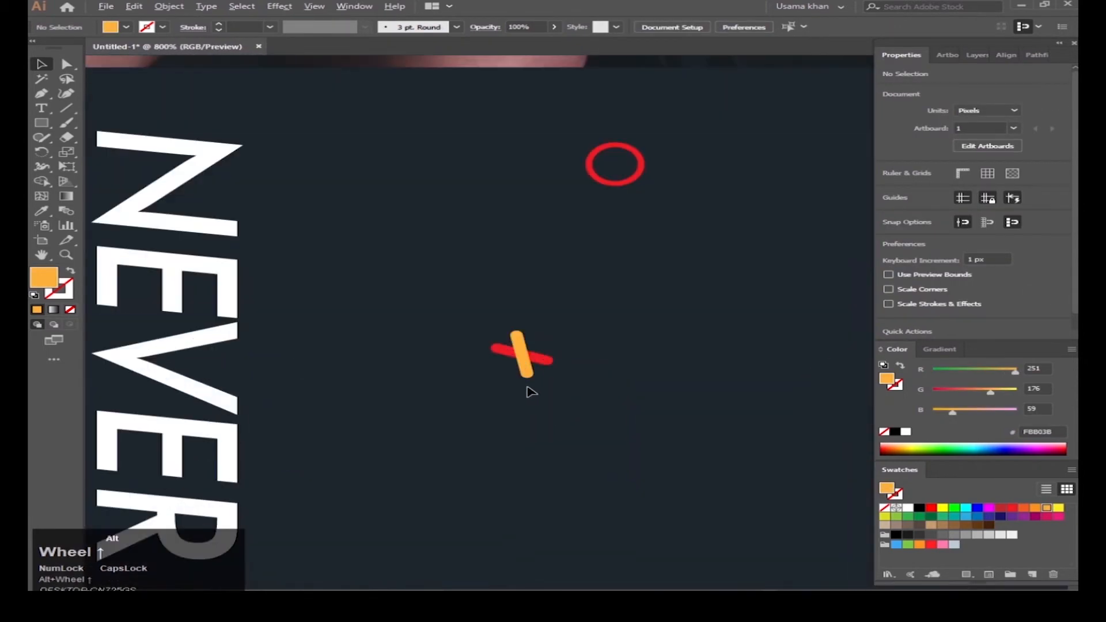
{"action": "scroll", "coordinate": [507, 432], "scroll_direction": "down", "scroll_amount": 3}
{"action": "scroll", "coordinate": [424, 467], "scroll_direction": "up", "scroll_amount": 5}
{"action": "left_click", "coordinate": [415, 415]}
{"action": "key", "text": "a"}
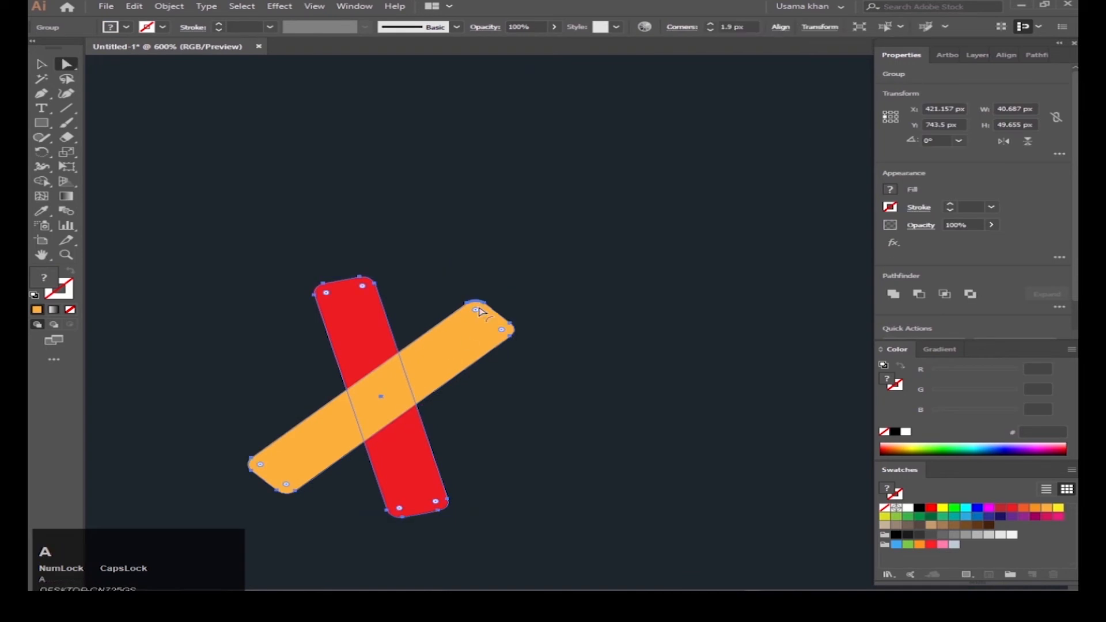
{"action": "key", "text": "v"}
{"action": "scroll", "coordinate": [439, 395], "scroll_direction": "down", "scroll_amount": 5}
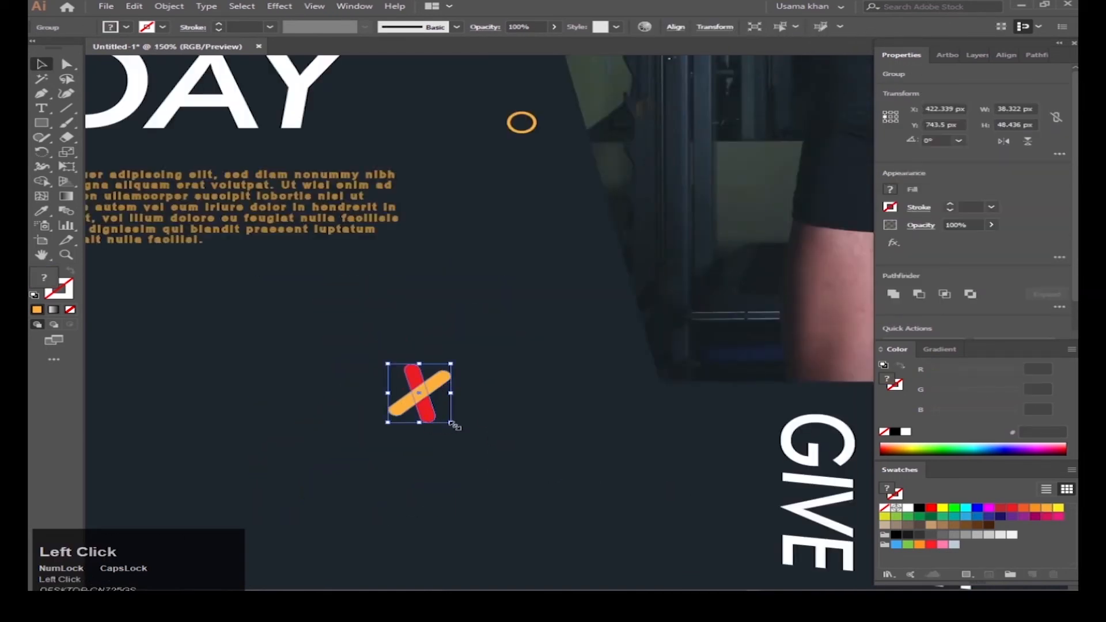
{"action": "left_click_drag", "start_coordinate": [446, 423], "coordinate": [441, 418]}
{"action": "scroll", "coordinate": [443, 420], "scroll_direction": "down", "scroll_amount": 4}
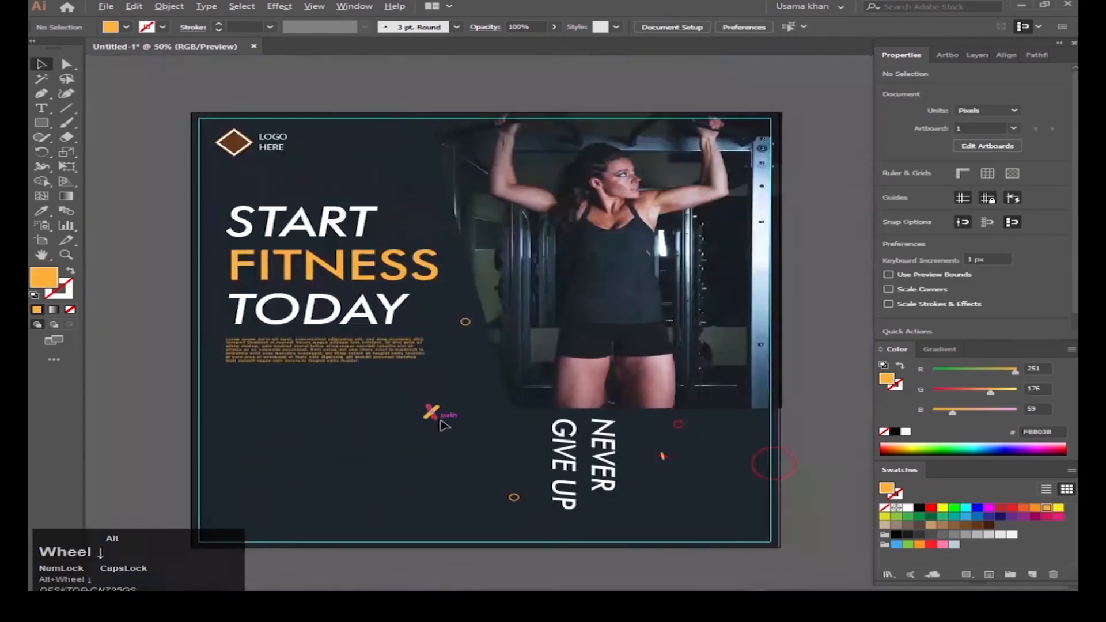
{"action": "left_click", "coordinate": [388, 490]}
{"action": "key", "text": "p"}
{"action": "scroll", "coordinate": [351, 499], "scroll_direction": "up", "scroll_amount": 2}
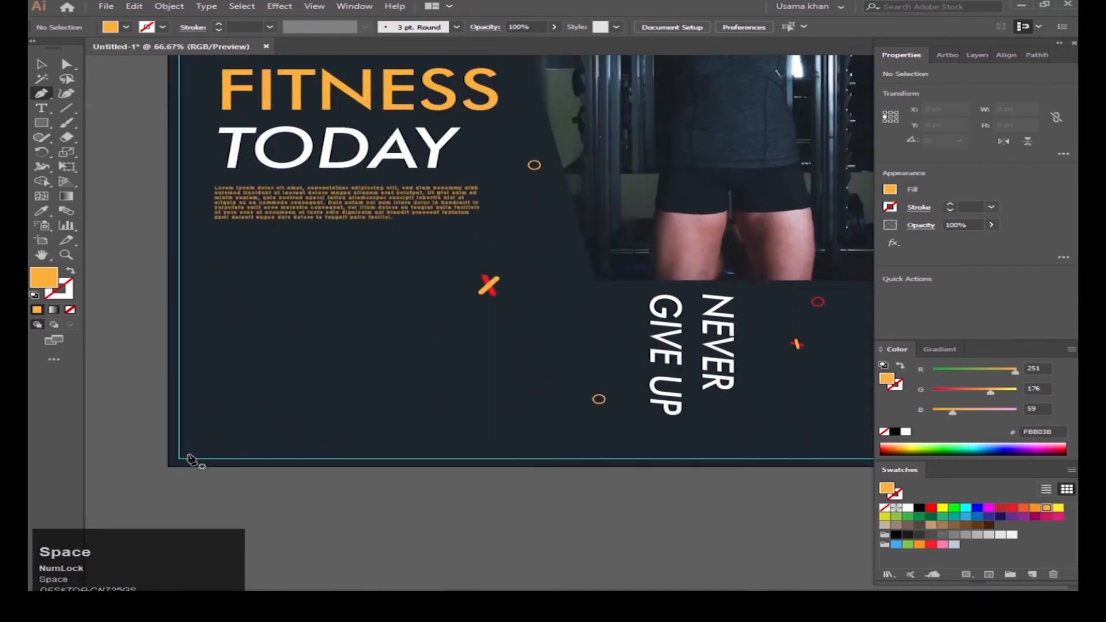
Step: Draw a horizontal line at the lower-left with a 2 pt orange stroke and no fill
{"action": "left_click", "coordinate": [194, 451]}
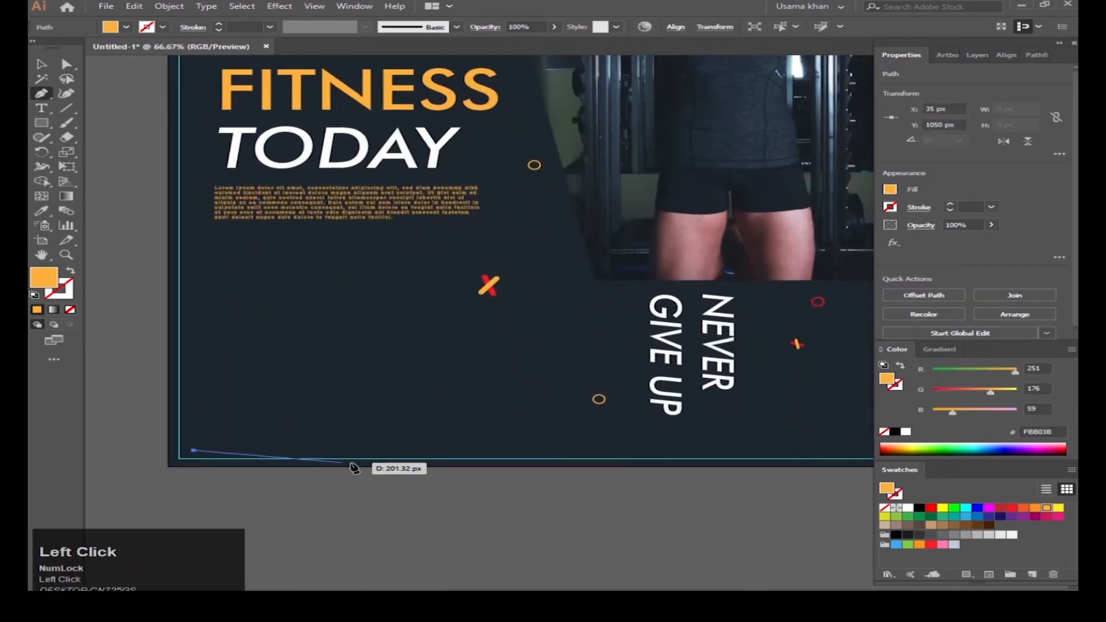
{"action": "left_click", "coordinate": [442, 451], "text": "shift"}
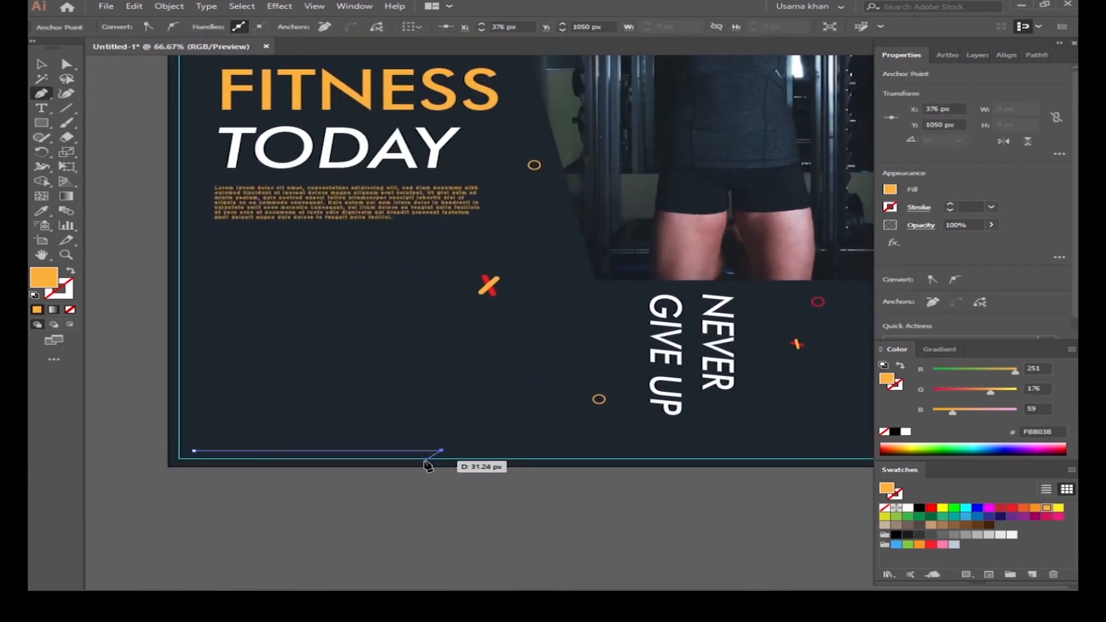
{"action": "left_click", "coordinate": [41, 64]}
{"action": "left_click", "coordinate": [70, 271]}
{"action": "left_click", "coordinate": [918, 210]}
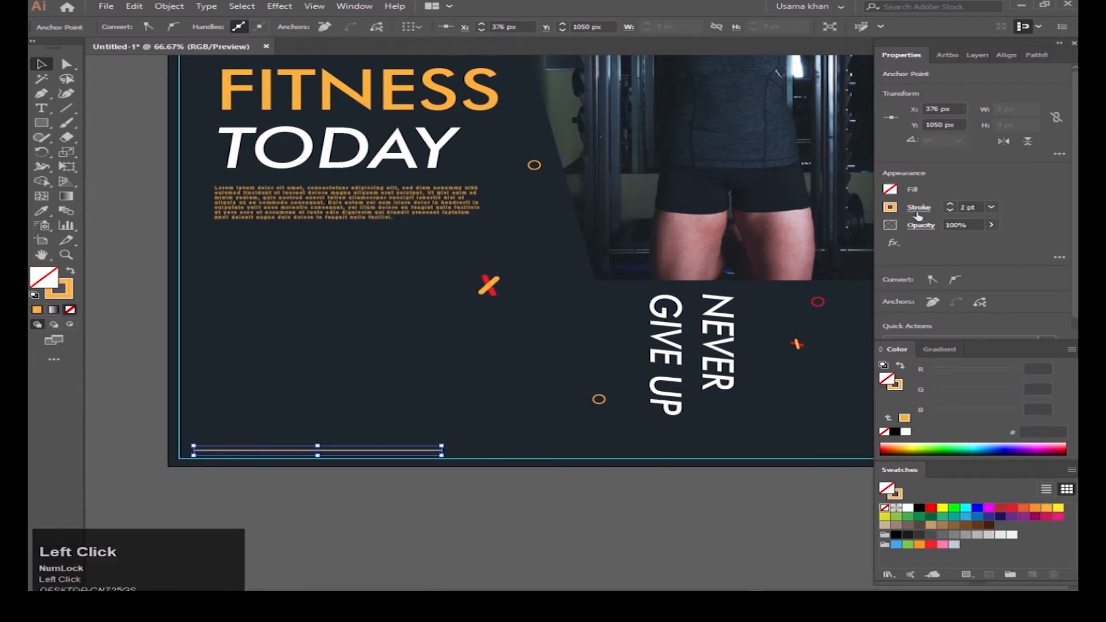
{"action": "left_click", "coordinate": [679, 576]}
Step: Copy the line to the bottom right of the artboard
{"action": "scroll", "coordinate": [448, 477], "scroll_direction": "up", "scroll_amount": 1}
{"action": "scroll", "coordinate": [437, 408], "scroll_direction": "down", "scroll_amount": 1}
{"action": "scroll", "coordinate": [442, 413], "scroll_direction": "down", "scroll_amount": 1}
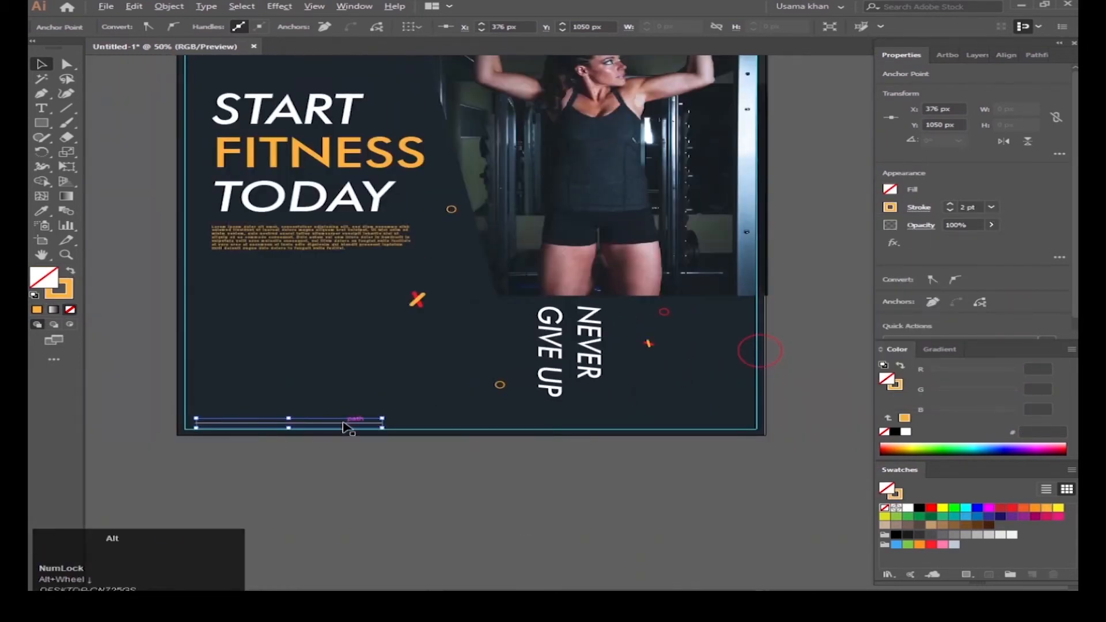
{"action": "left_click_drag", "start_coordinate": [345, 425], "coordinate": [706, 425]}
{"action": "scroll", "coordinate": [715, 431], "scroll_direction": "down", "scroll_amount": 2}
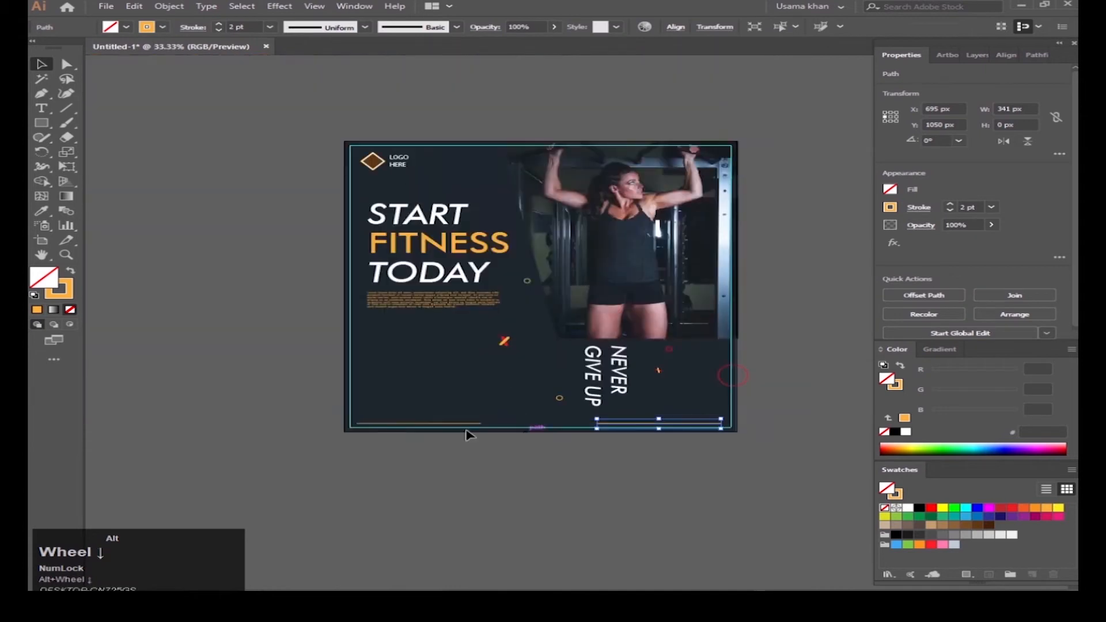
Step: Select both bottom lines and bring up the alignment options
{"action": "left_click", "coordinate": [426, 422], "text": "shift"}
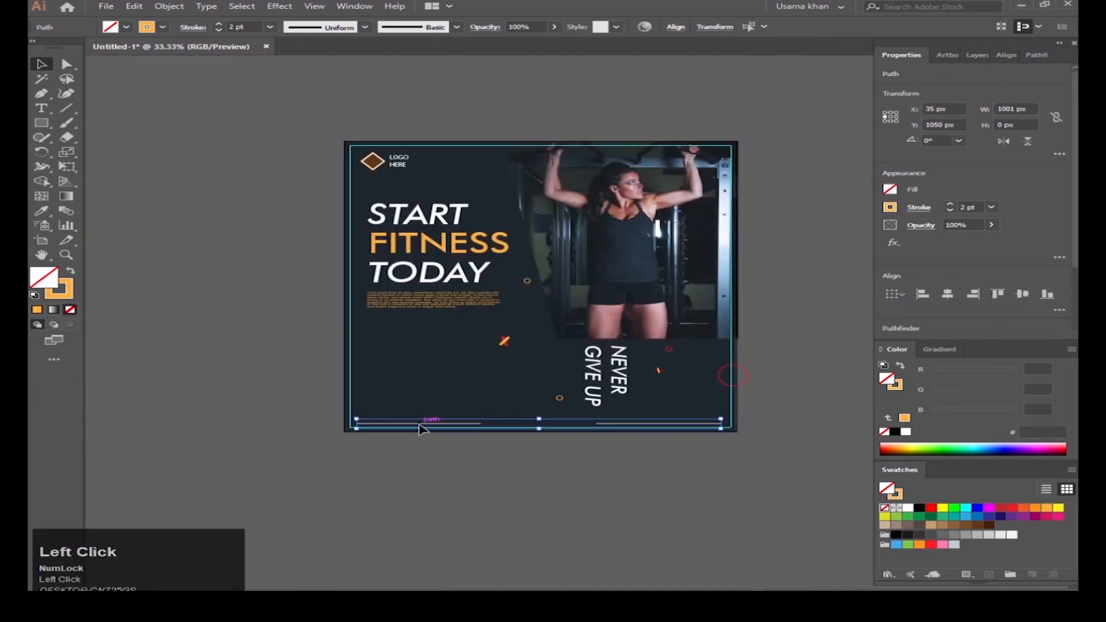
{"action": "left_click", "coordinate": [696, 438]}
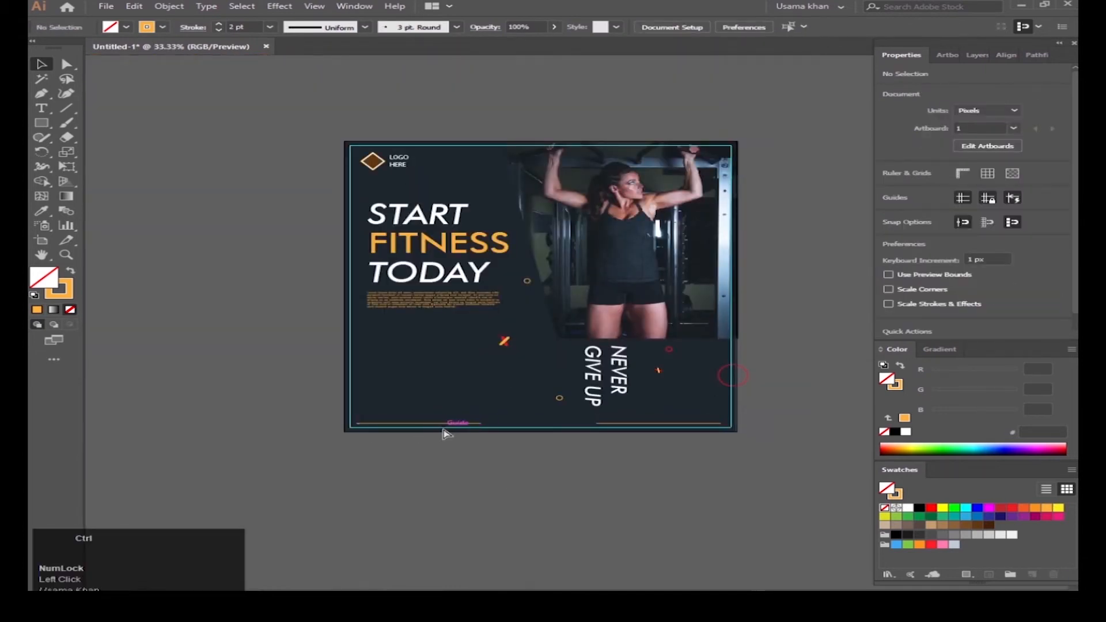
{"action": "left_click", "coordinate": [444, 427]}
{"action": "left_click", "coordinate": [679, 423], "text": "shift"}
{"action": "left_click", "coordinate": [1060, 310]}
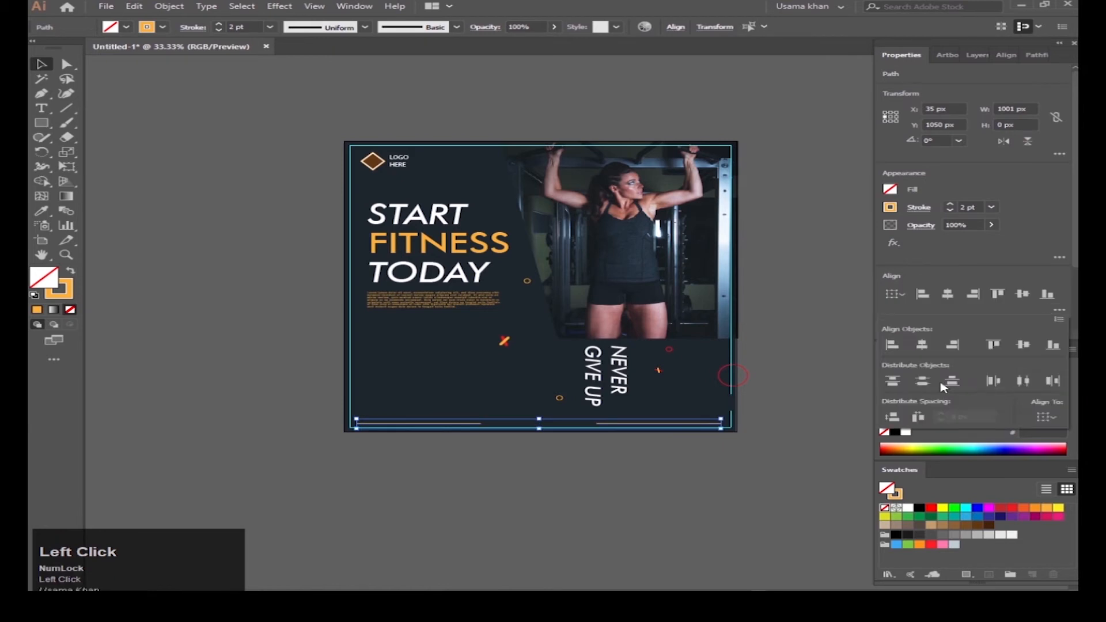
{"action": "scroll", "coordinate": [440, 507], "scroll_direction": "up", "scroll_amount": 3}
{"action": "key", "text": "space"}
Step: Draw an orange rectangle between the two bottom lines and round it into a capsule
{"action": "key", "text": "m"}
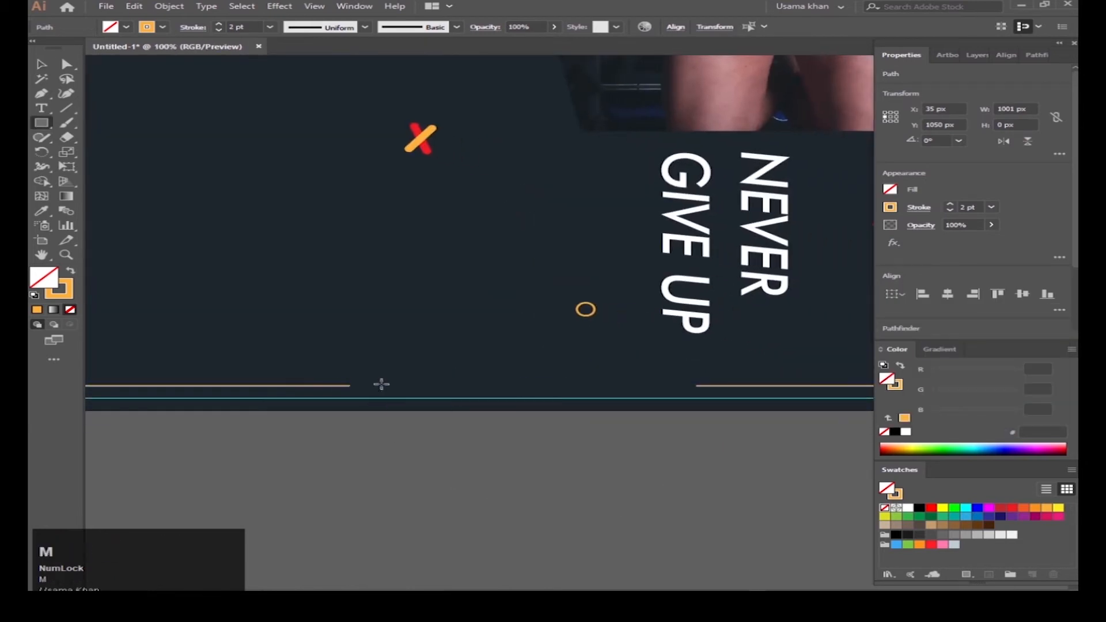
{"action": "left_click_drag", "start_coordinate": [390, 369], "coordinate": [633, 397]}
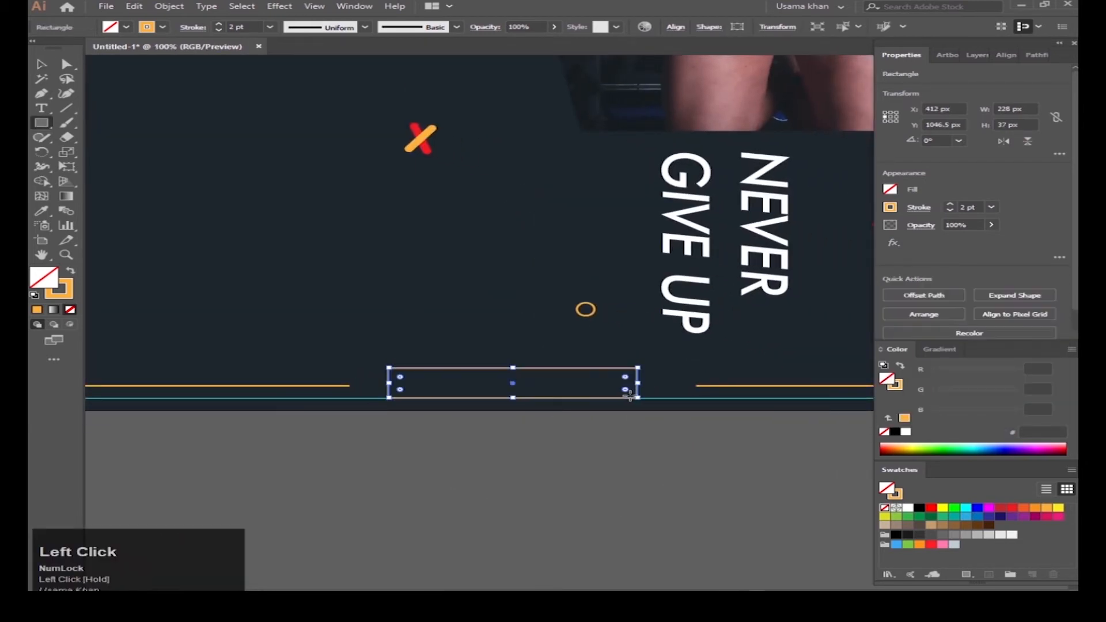
{"action": "left_click", "coordinate": [72, 275]}
{"action": "key", "text": "v"}
{"action": "key", "text": "a"}
{"action": "mouse_move", "coordinate": [400, 383]}
{"action": "left_mouse_down"}
{"action": "mouse_move", "coordinate": [484, 403]}
{"action": "mouse_move", "coordinate": [515, 366]}
{"action": "left_mouse_up"}
{"action": "key", "text": "v"}
{"action": "left_click", "coordinate": [523, 432]}
{"action": "scroll", "coordinate": [523, 432], "scroll_direction": "down", "scroll_amount": 3}
{"action": "scroll", "coordinate": [512, 479], "scroll_direction": "up", "scroll_amount": 1}
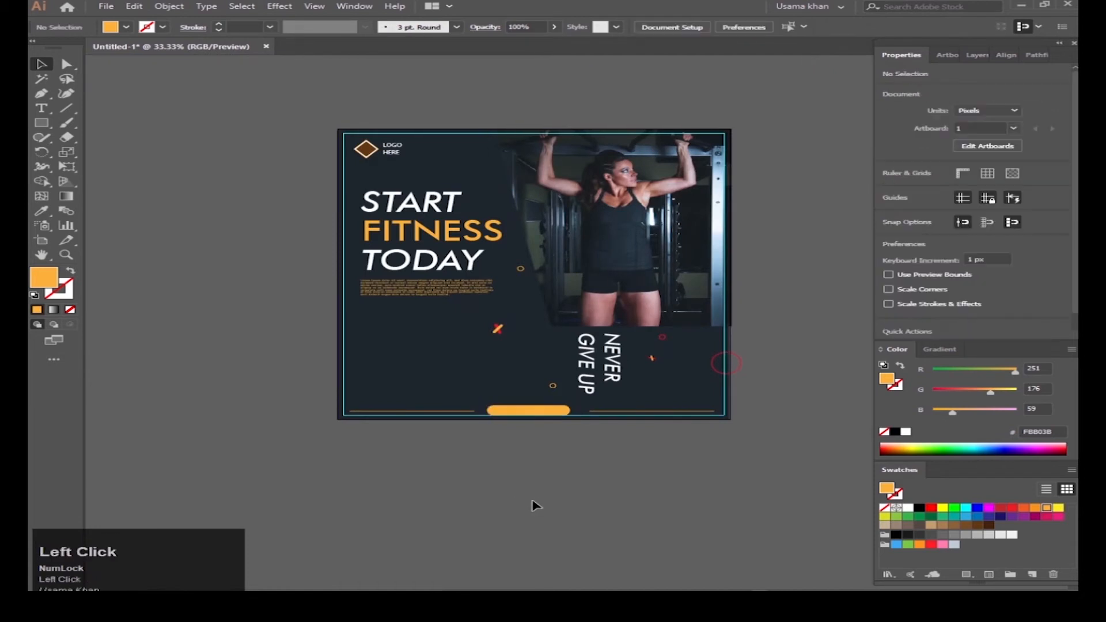
{"action": "scroll", "coordinate": [517, 424], "scroll_direction": "up", "scroll_amount": 4}
Step: Type 'Join us' on the capsule in Medium style at 36 pt
{"action": "key", "text": "t"}
{"action": "left_click", "coordinate": [442, 375]}
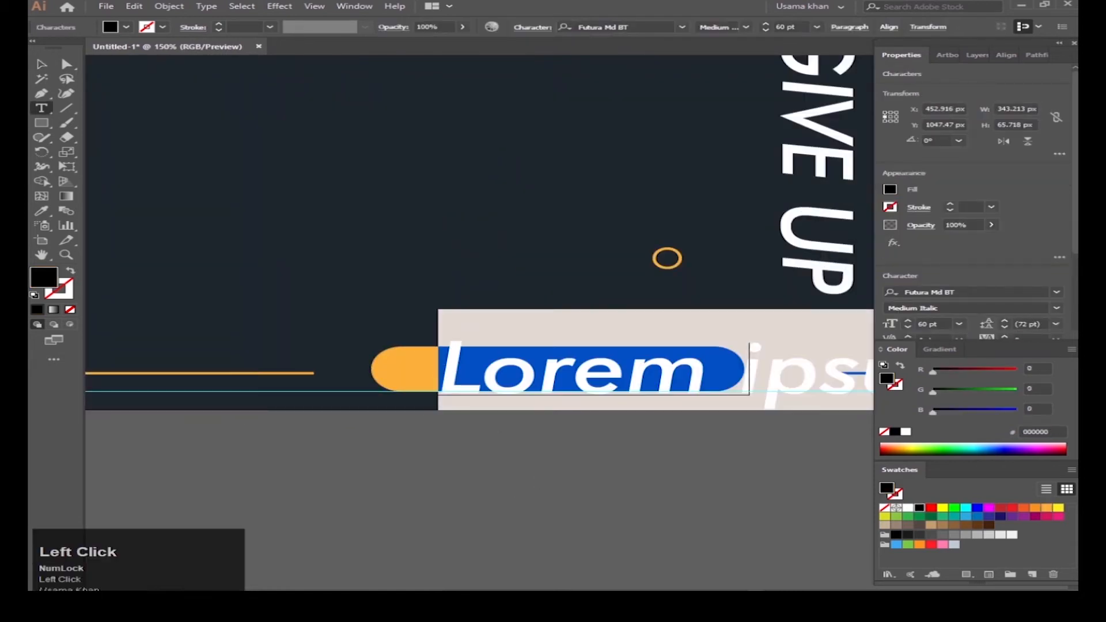
{"action": "key", "text": "BackSpace"}
{"action": "type", "text": "Join us"}
{"action": "key", "text": "Escape"}
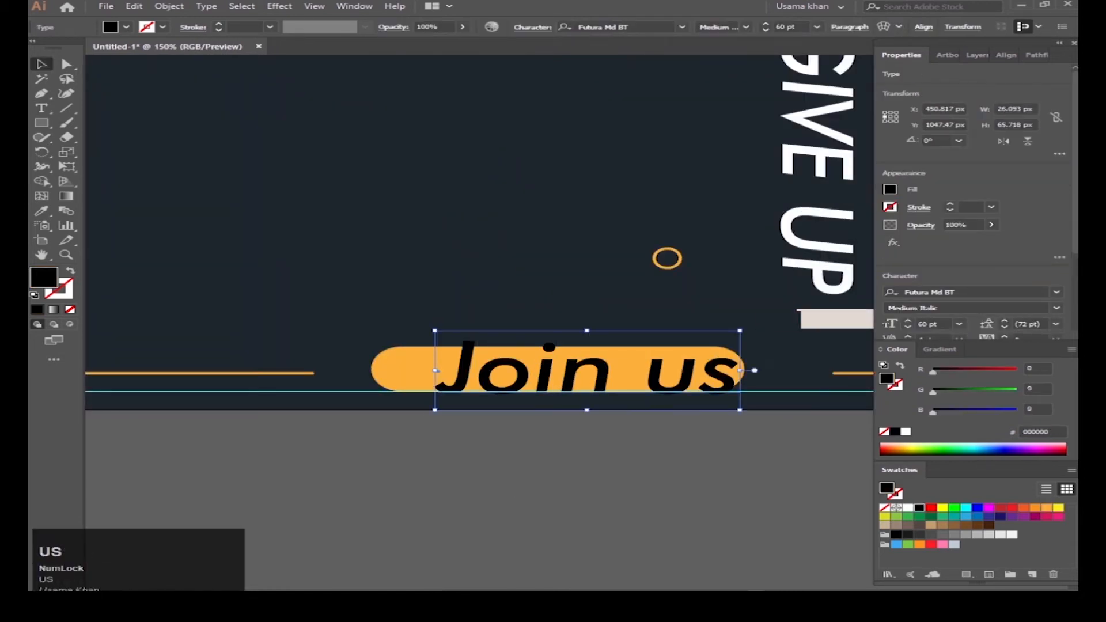
{"action": "left_click", "coordinate": [1059, 309]}
{"action": "left_click", "coordinate": [928, 316]}
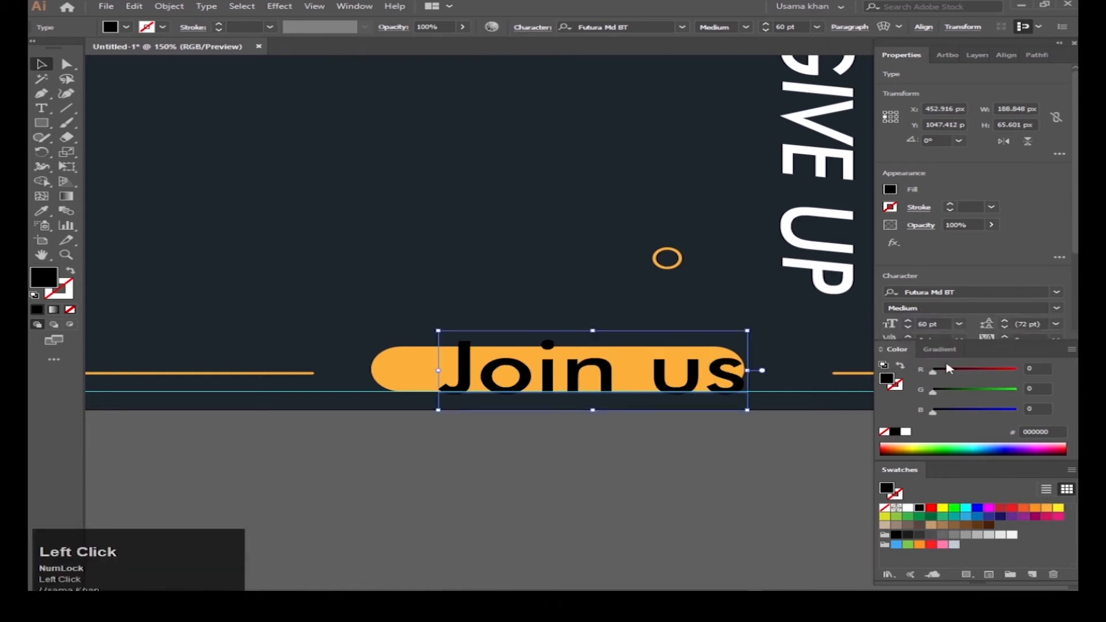
{"action": "left_click", "coordinate": [960, 324]}
{"action": "left_click", "coordinate": [996, 501]}
Step: Centre 'Join us' on the capsule both ways and colour it white
{"action": "left_click", "coordinate": [696, 388], "text": "shift"}
{"action": "left_click", "coordinate": [696, 387]}
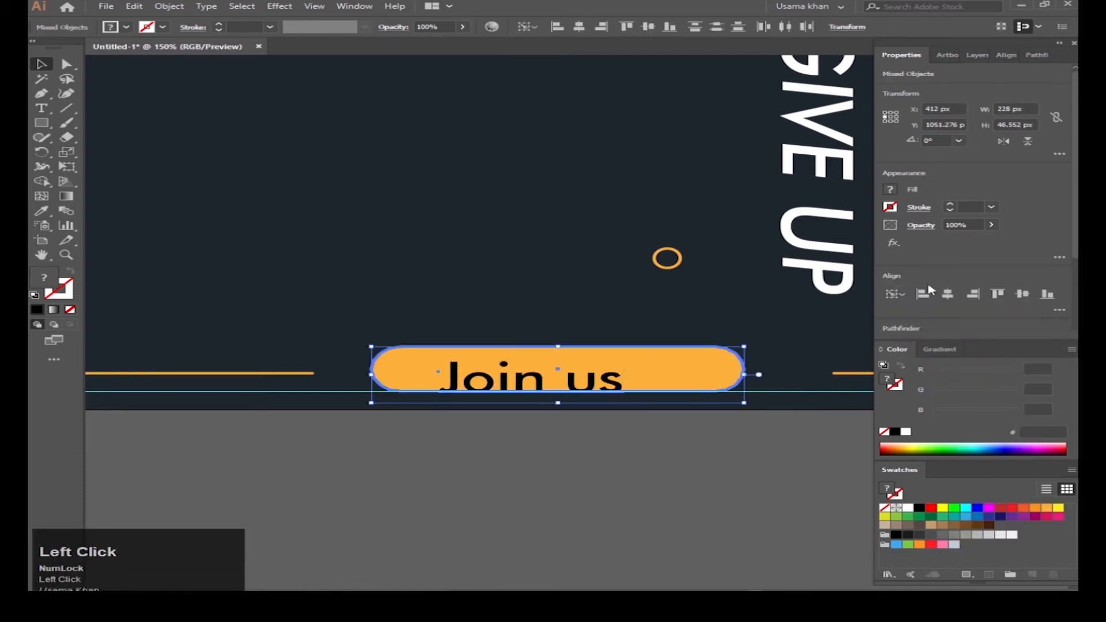
{"action": "left_click", "coordinate": [927, 292]}
{"action": "left_click", "coordinate": [1023, 293]}
{"action": "left_click", "coordinate": [804, 460]}
{"action": "left_click", "coordinate": [608, 378]}
{"action": "left_click", "coordinate": [908, 508]}
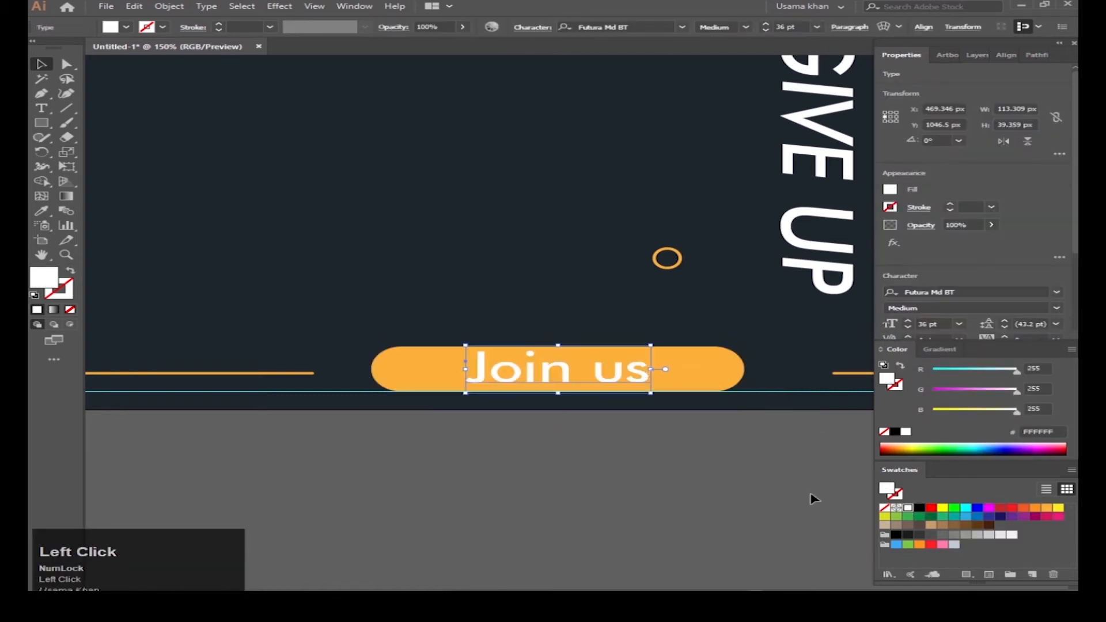
{"action": "left_click", "coordinate": [812, 499]}
Step: Narrow the capsule evenly around the label and set its height to 43 px
{"action": "left_click", "coordinate": [615, 380]}
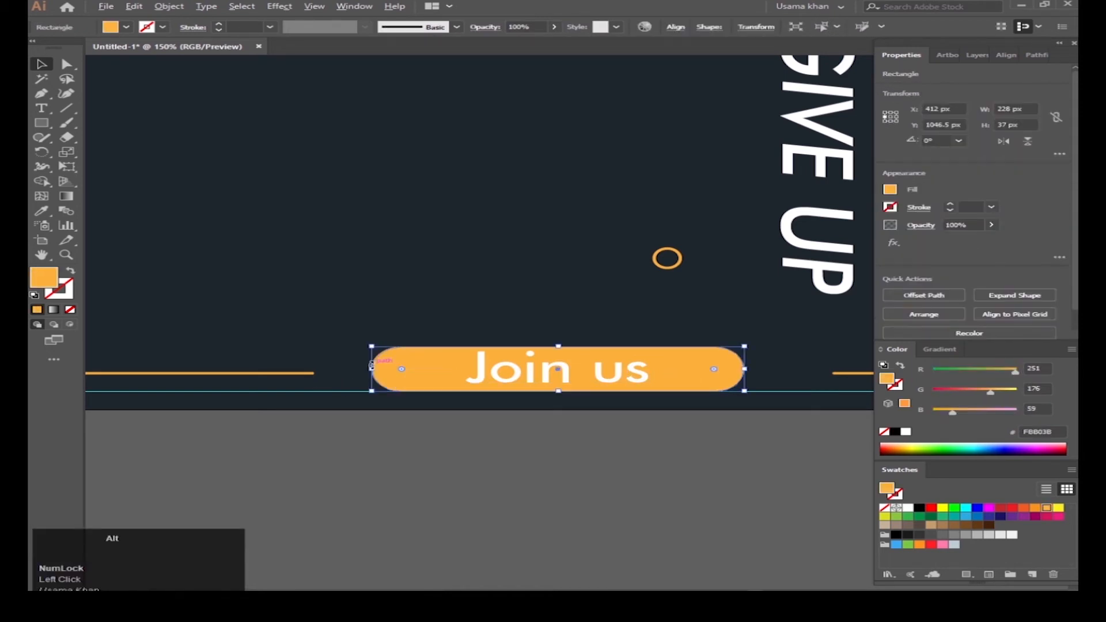
{"action": "left_click_drag", "start_coordinate": [371, 365], "coordinate": [406, 368]}
{"action": "left_click", "coordinate": [553, 378]}
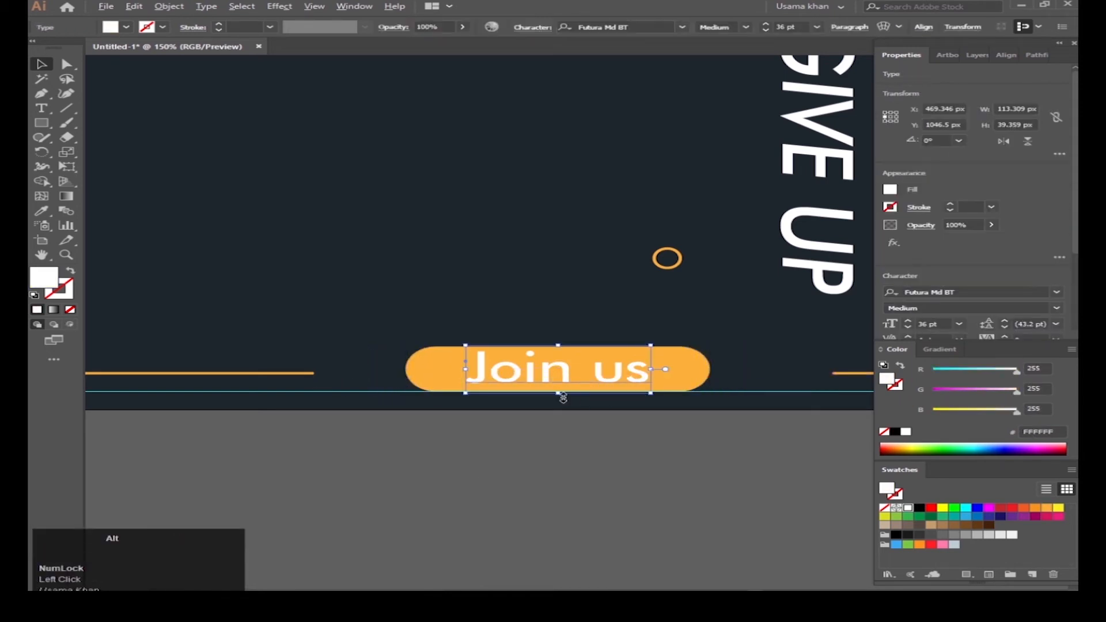
{"action": "left_click_drag", "start_coordinate": [561, 394], "coordinate": [561, 397]}
{"action": "key", "text": "ctrl+z"}
{"action": "left_click", "coordinate": [613, 426]}
{"action": "left_click", "coordinate": [583, 385]}
{"action": "left_click", "coordinate": [599, 438]}
Step: Re-centre the label vertically on the capsule and make the text black
{"action": "left_click", "coordinate": [513, 379]}
{"action": "left_click", "coordinate": [506, 369], "text": "shift"}
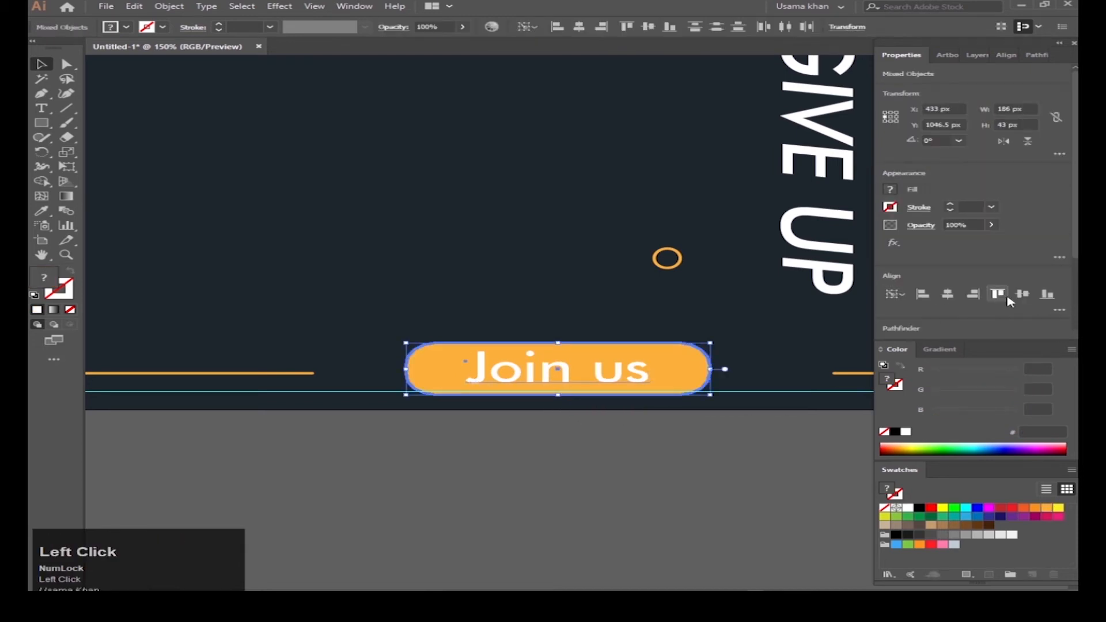
{"action": "left_click", "coordinate": [738, 521]}
{"action": "left_click", "coordinate": [612, 379]}
{"action": "left_click", "coordinate": [612, 456]}
{"action": "scroll", "coordinate": [612, 455], "scroll_direction": "down", "scroll_amount": 5}
{"action": "scroll", "coordinate": [525, 401], "scroll_direction": "up", "scroll_amount": 3}
{"action": "scroll", "coordinate": [580, 323], "scroll_direction": "down", "scroll_amount": 1}
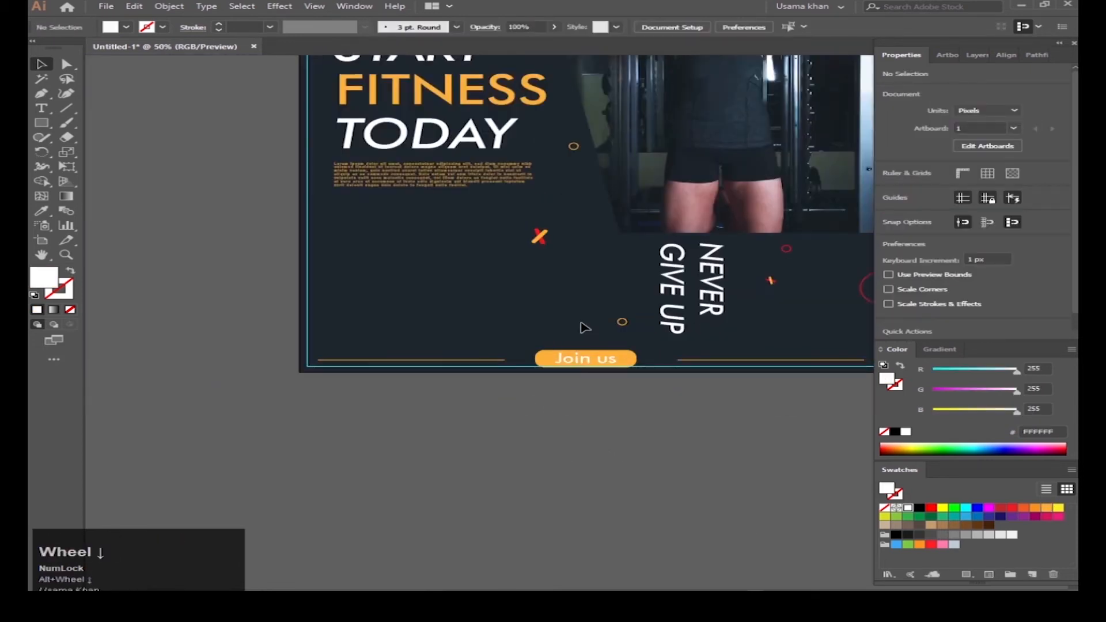
{"action": "left_click_drag", "start_coordinate": [582, 323], "coordinate": [554, 312]}
{"action": "left_click", "coordinate": [546, 350]}
{"action": "left_click", "coordinate": [920, 509]}
{"action": "left_click", "coordinate": [447, 453]}
Step: Extend the left and right orange lines to meet the button
{"action": "scroll", "coordinate": [474, 355], "scroll_direction": "up", "scroll_amount": 1}
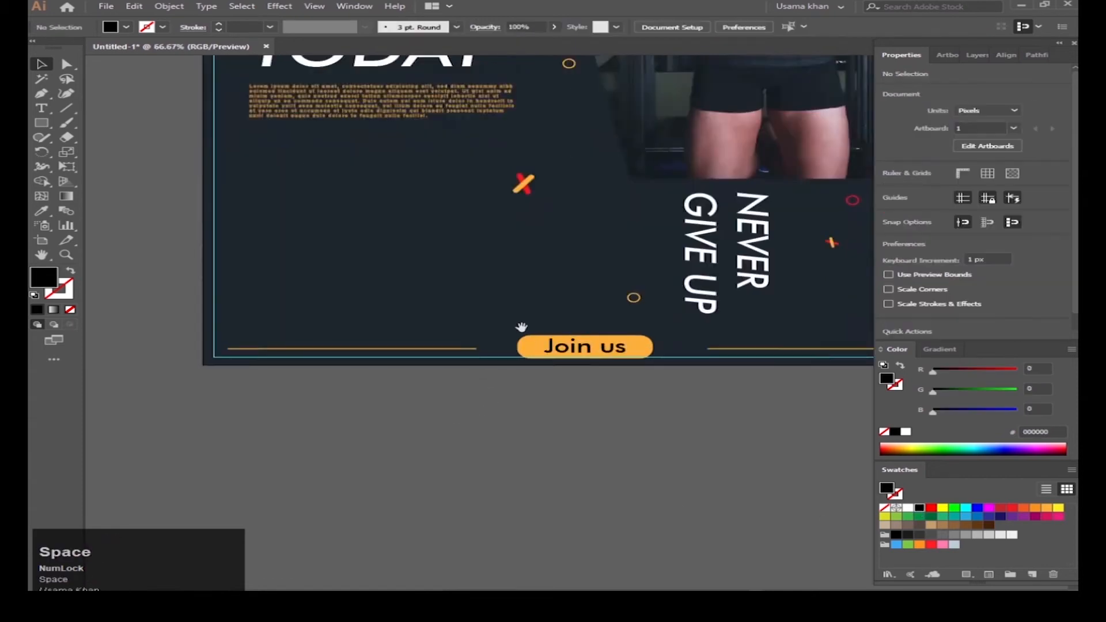
{"action": "scroll", "coordinate": [521, 326], "scroll_direction": "up", "scroll_amount": 1}
{"action": "left_click", "coordinate": [386, 339]}
{"action": "left_click_drag", "start_coordinate": [390, 333], "coordinate": [434, 327]}
{"action": "left_click", "coordinate": [735, 327]}
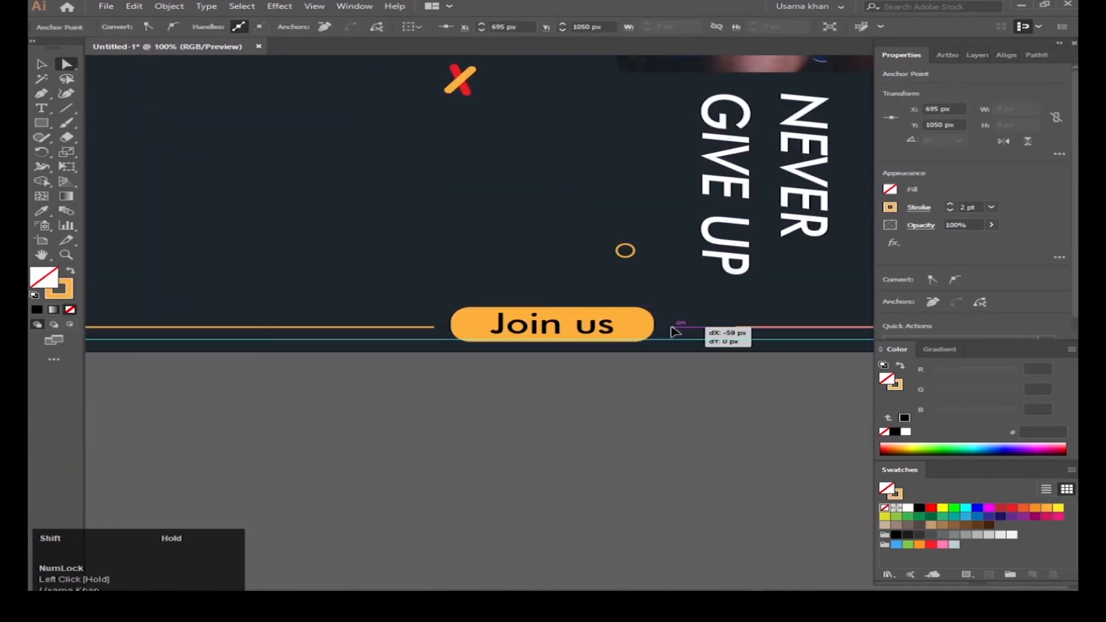
{"action": "left_click_drag", "start_coordinate": [670, 328], "coordinate": [670, 329]}
{"action": "left_click", "coordinate": [640, 369]}
{"action": "scroll", "coordinate": [492, 355], "scroll_direction": "down", "scroll_amount": 3}
{"action": "key", "text": "v"}
{"action": "left_click", "coordinate": [562, 476]}
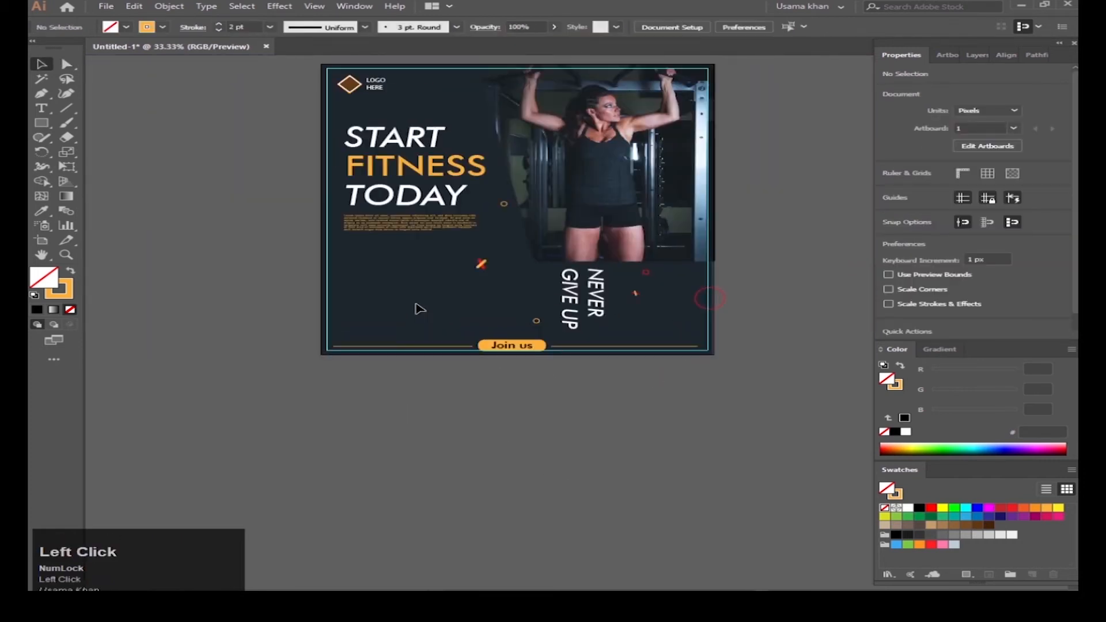
{"action": "mouse_move", "coordinate": [513, 311]}
{"action": "left_mouse_down"}
{"action": "mouse_move", "coordinate": [553, 353]}
{"action": "mouse_move", "coordinate": [541, 332]}
{"action": "left_mouse_up"}
{"action": "scroll", "coordinate": [555, 353], "scroll_direction": "up", "scroll_amount": 5}
Step: Start a tiny 3 px ellipse with orange fill and no stroke
{"action": "key", "text": "l"}
{"action": "key", "text": "shift+x"}
{"action": "left_click", "coordinate": [584, 307]}
Step: Place the small orange dot and reselect it
{"action": "left_click", "coordinate": [593, 326]}
{"action": "key", "text": "v"}
{"action": "left_click", "coordinate": [560, 369]}
{"action": "scroll", "coordinate": [528, 328], "scroll_direction": "up", "scroll_amount": 2}
{"action": "left_click", "coordinate": [536, 324]}
{"action": "scroll", "coordinate": [542, 328], "scroll_direction": "up", "scroll_amount": 3}
{"action": "scroll", "coordinate": [577, 311], "scroll_direction": "down", "scroll_amount": 1}
{"action": "scroll", "coordinate": [563, 358], "scroll_direction": "up", "scroll_amount": 3}
{"action": "scroll", "coordinate": [542, 334], "scroll_direction": "down", "scroll_amount": 3}
Step: Copy the dot 10 px sideways with Transform Each to build a row of four
{"action": "right_click", "coordinate": [525, 315]}
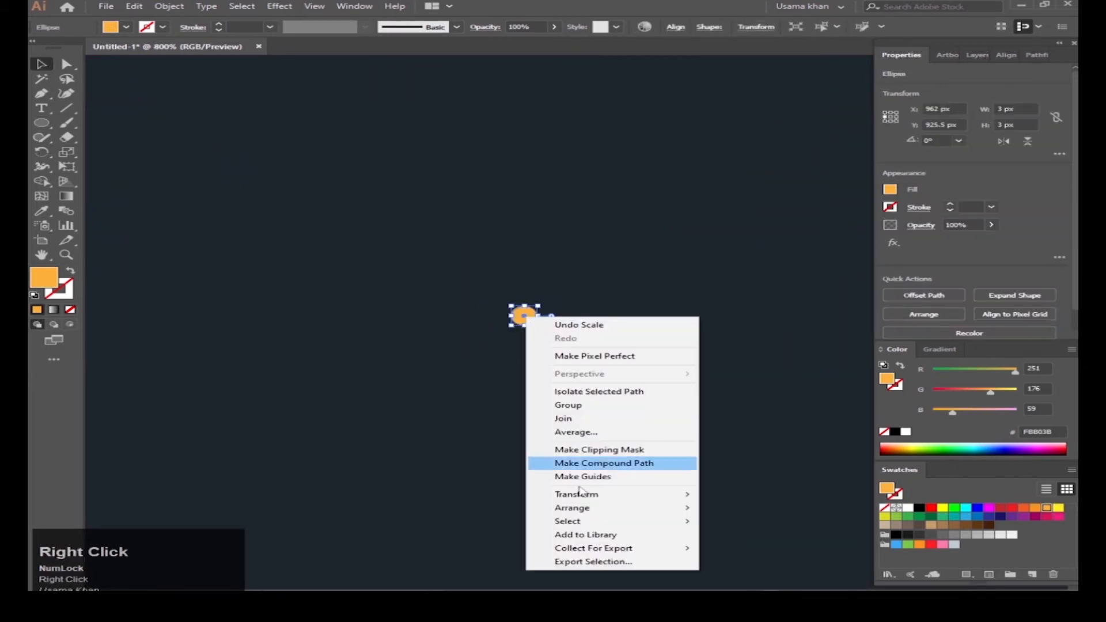
{"action": "left_click", "coordinate": [576, 494]}
{"action": "left_click", "coordinate": [767, 584]}
{"action": "left_click_drag", "start_coordinate": [614, 118], "coordinate": [935, 60]}
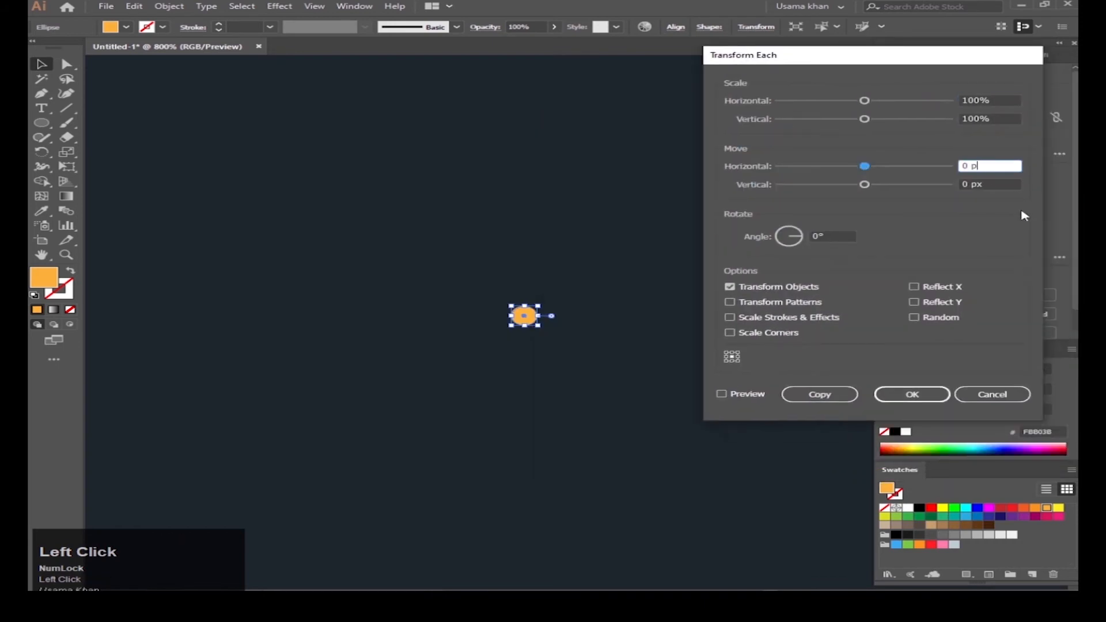
{"action": "type", "text": "10"}
{"action": "left_click", "coordinate": [721, 394]}
{"action": "left_click", "coordinate": [988, 165]}
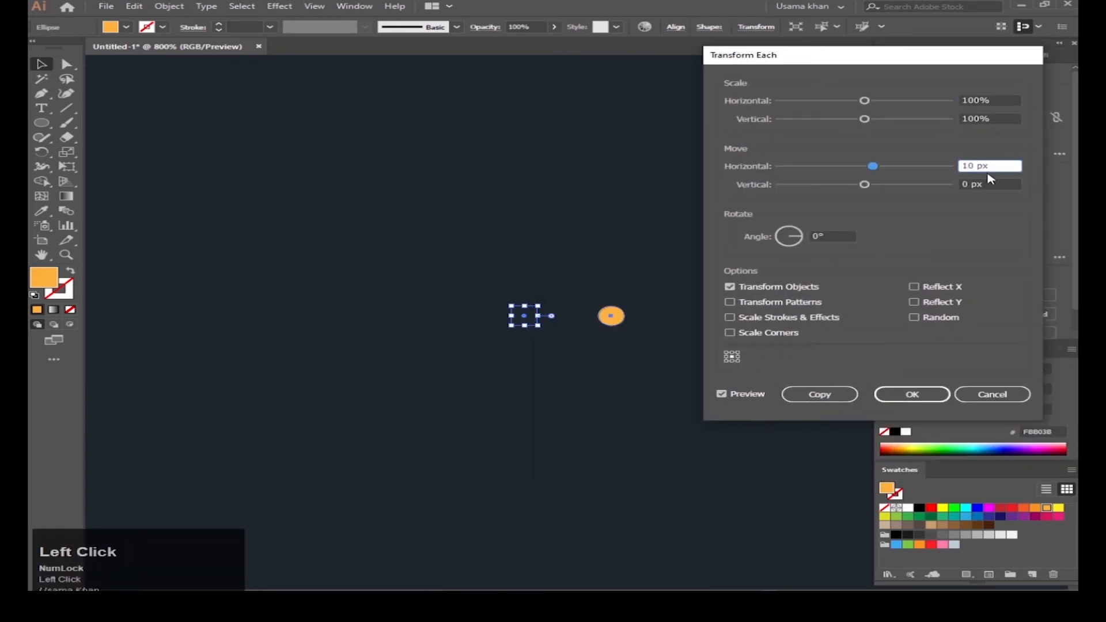
{"action": "left_click", "coordinate": [727, 394]}
{"action": "left_click", "coordinate": [820, 394]}
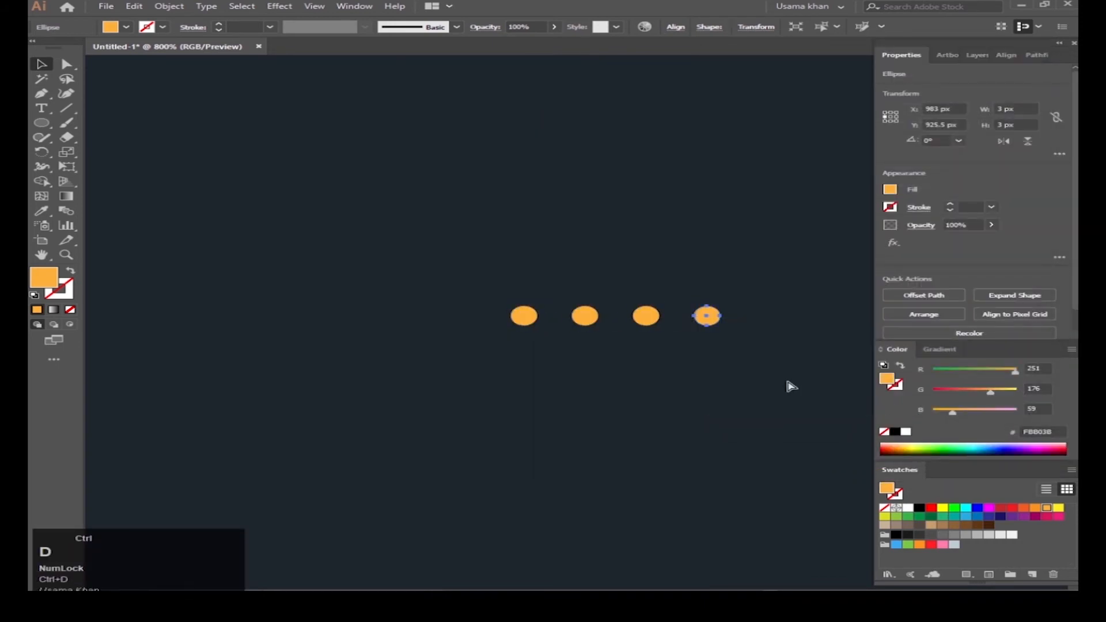
Step: Copy the row 7 px downward with Transform Each and repeat to make six rows
{"action": "left_click", "coordinate": [708, 316]}
{"action": "right_click", "coordinate": [707, 312]}
{"action": "left_click", "coordinate": [775, 477]}
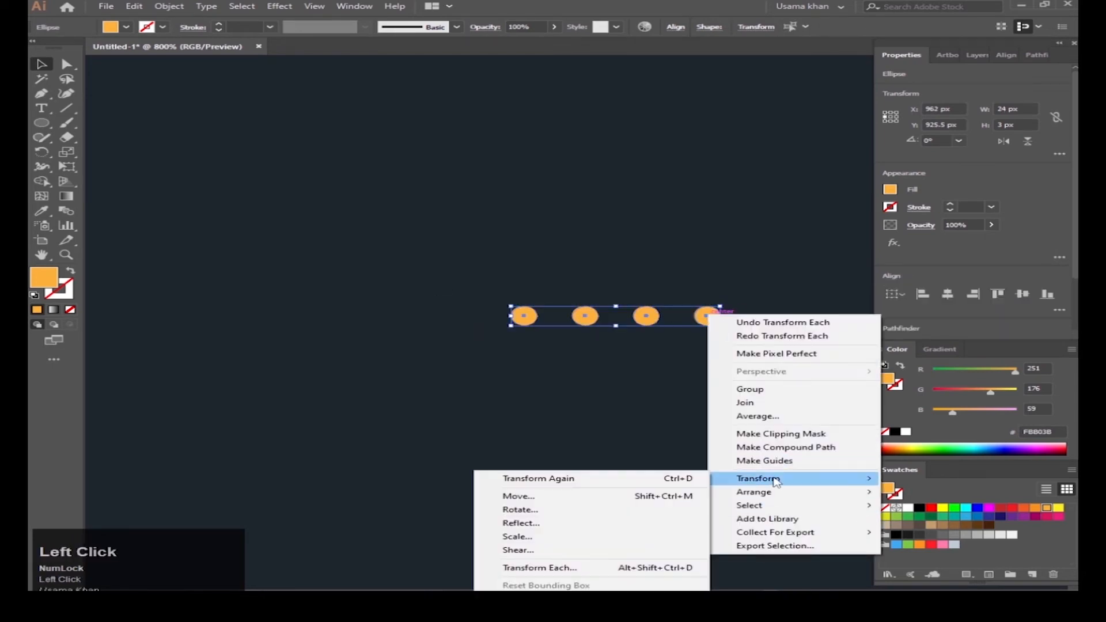
{"action": "left_click", "coordinate": [610, 568]}
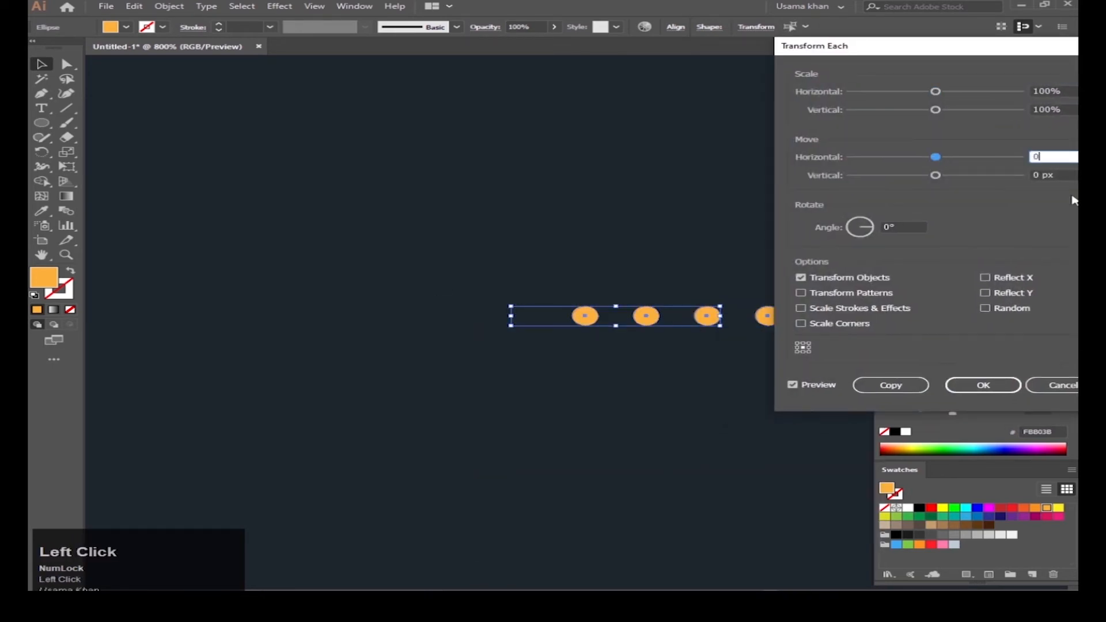
{"action": "type", "text": "7"}
{"action": "left_click", "coordinate": [891, 385]}
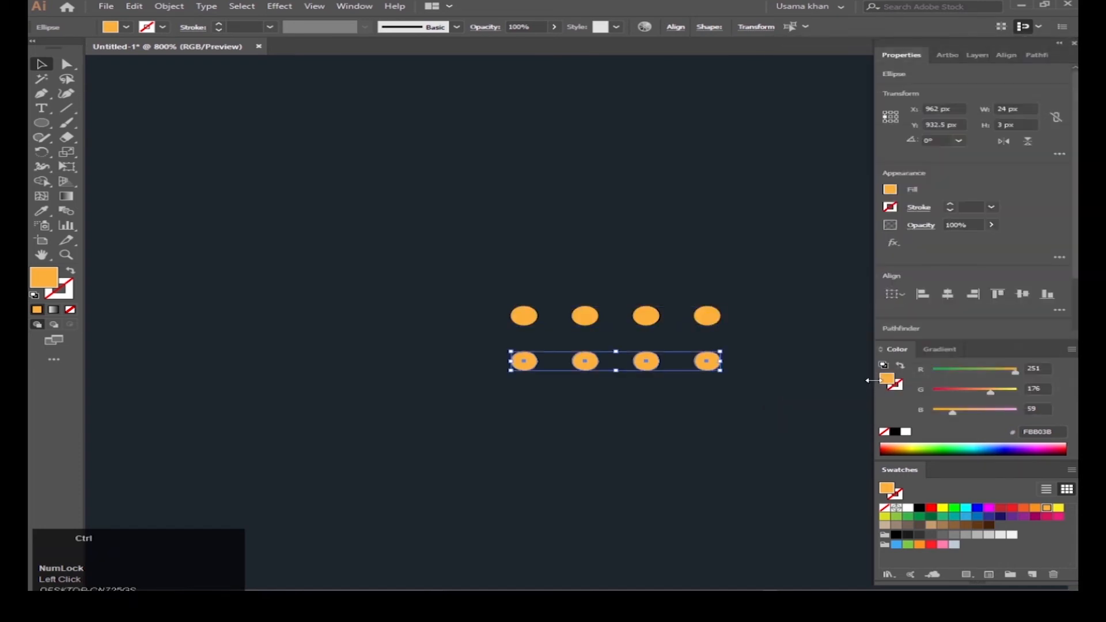
{"action": "key", "text": "ctrl+d"}
{"action": "key", "text": "ctrl+d"}
Step: Group the dot grid and fill it red
{"action": "scroll", "coordinate": [684, 361], "scroll_direction": "down", "scroll_amount": 2, "text": "alt"}
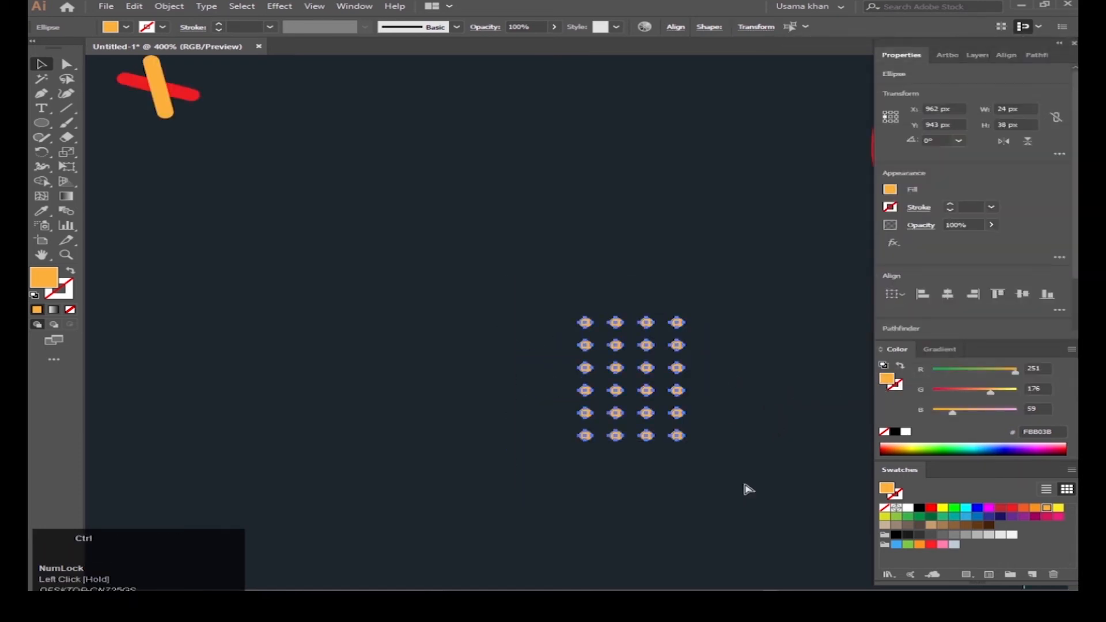
{"action": "key", "text": "ctrl+g"}
{"action": "left_click", "coordinate": [1013, 509]}
{"action": "scroll", "coordinate": [635, 423], "scroll_direction": "down", "scroll_amount": 4, "text": "alt"}
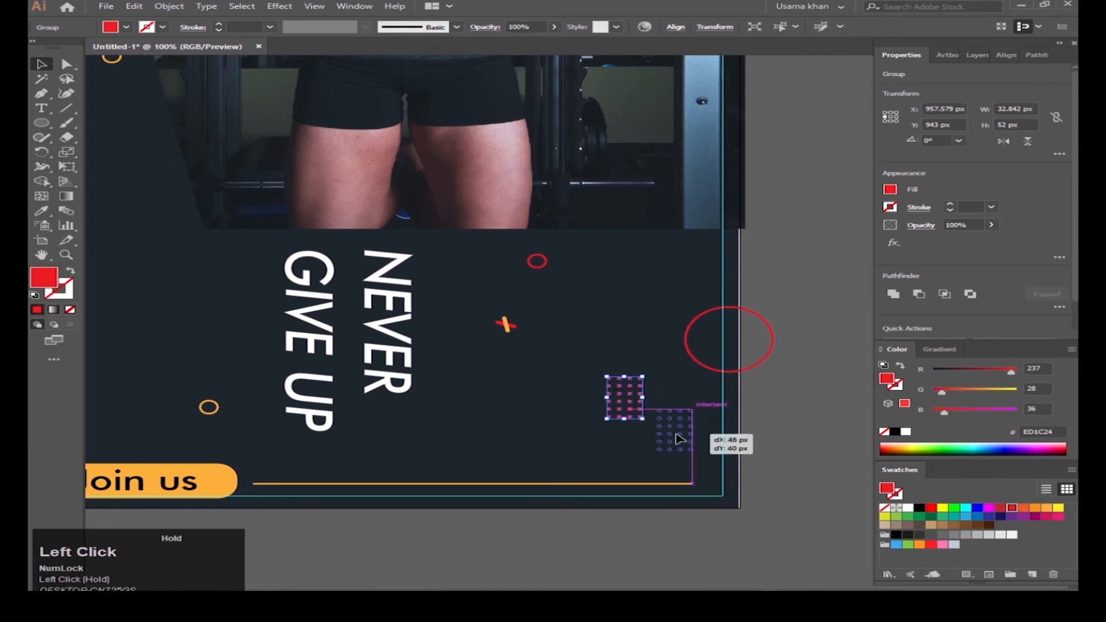
Step: Deepen the grid's red, then copy it beside the logo and colour that copy orange
{"action": "left_click_drag", "start_coordinate": [680, 439], "coordinate": [680, 439]}
{"action": "scroll", "coordinate": [677, 441], "scroll_direction": "down", "scroll_amount": 4, "text": "alt"}
{"action": "scroll", "coordinate": [686, 449], "scroll_direction": "up", "scroll_amount": 1, "text": "alt"}
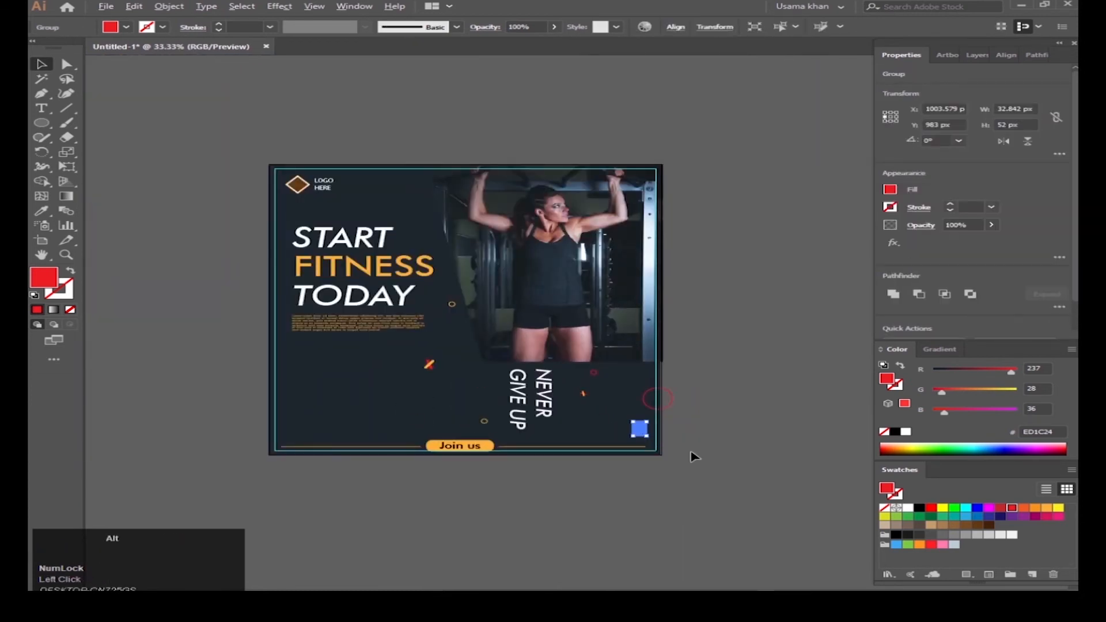
{"action": "left_click", "coordinate": [1001, 510]}
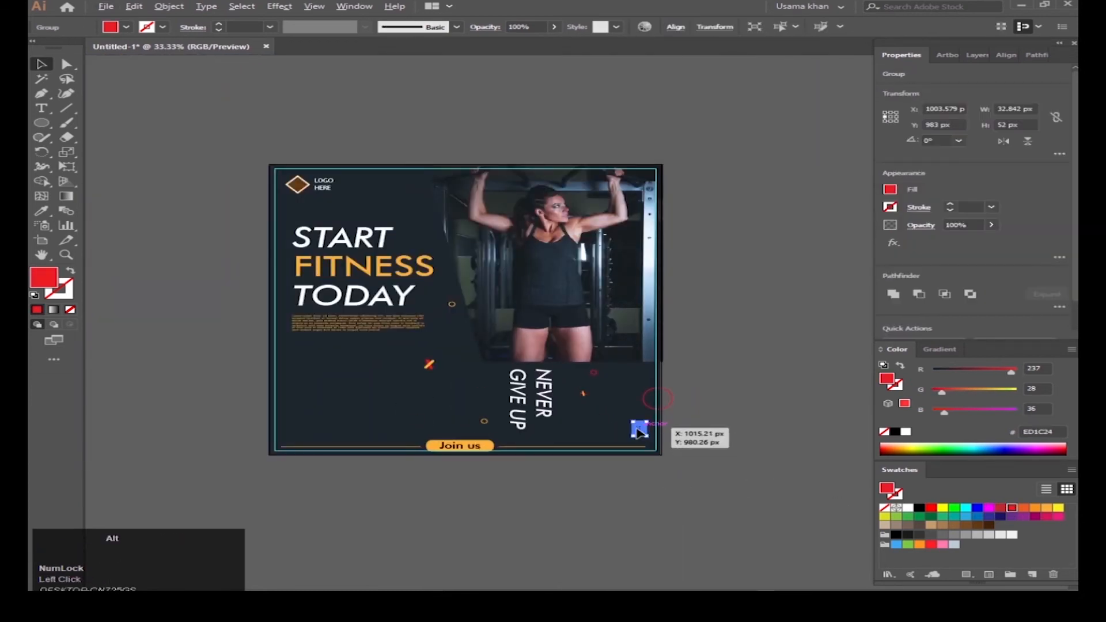
{"action": "left_click_drag", "start_coordinate": [641, 432], "coordinate": [408, 190]}
{"action": "left_click", "coordinate": [1047, 510]}
{"action": "left_click", "coordinate": [737, 427]}
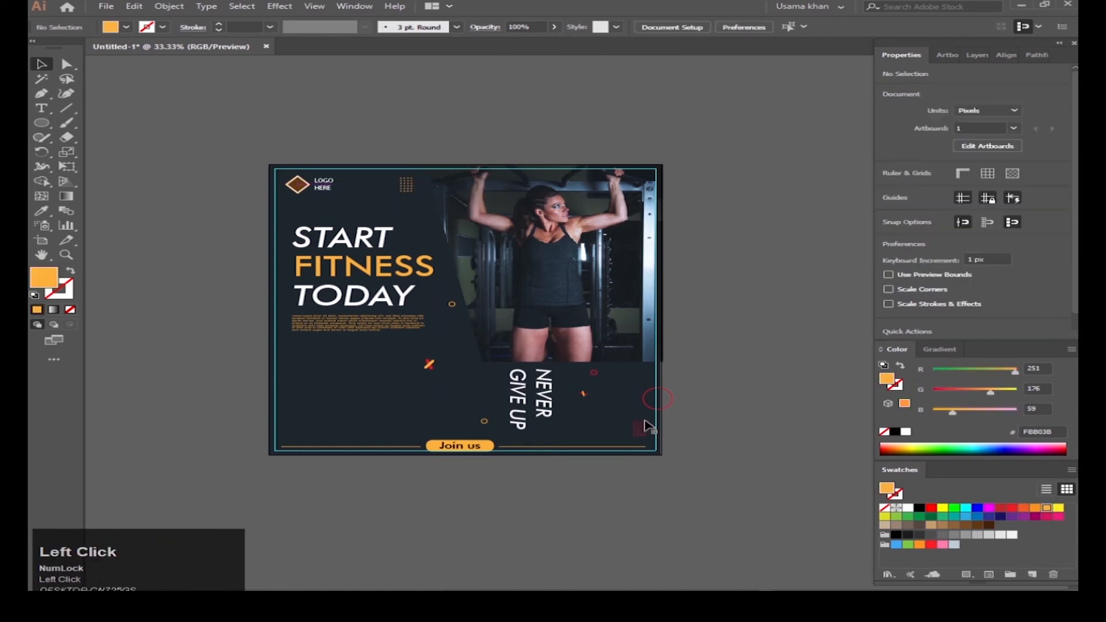
Step: Try white and orange on the bottom-right grid, undoing the orange
{"action": "left_click", "coordinate": [644, 431]}
{"action": "left_click", "coordinate": [909, 509]}
{"action": "left_click", "coordinate": [735, 452]}
{"action": "scroll", "coordinate": [642, 430], "scroll_direction": "up", "scroll_amount": 1}
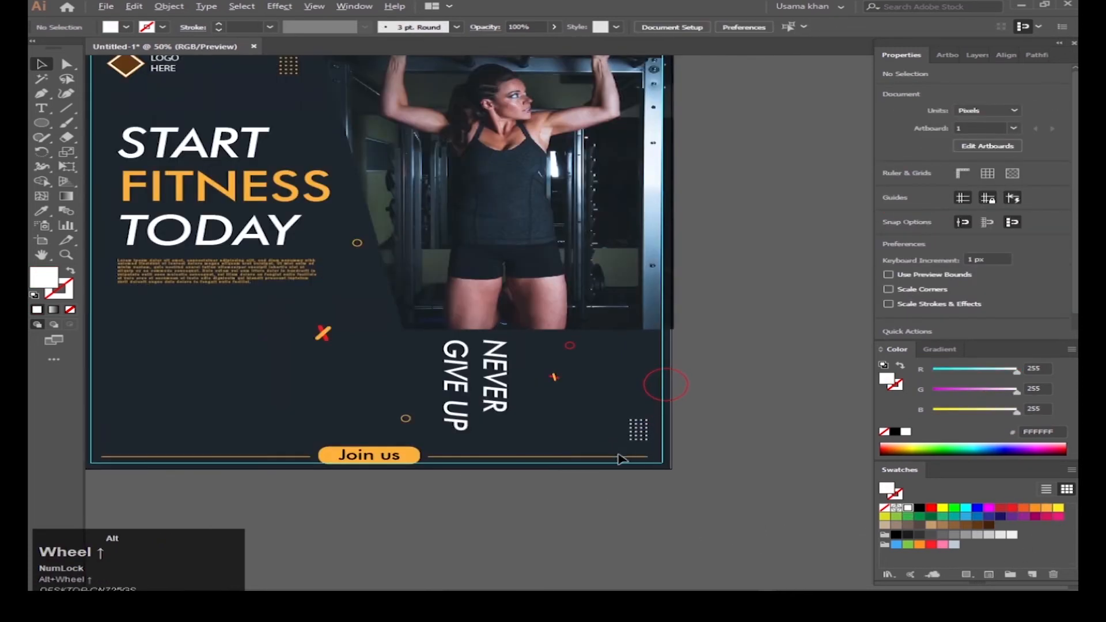
{"action": "scroll", "coordinate": [617, 456], "scroll_direction": "down", "scroll_amount": 1}
{"action": "left_click_drag", "start_coordinate": [549, 413], "coordinate": [692, 431]}
{"action": "left_click", "coordinate": [776, 458]}
{"action": "left_click", "coordinate": [1047, 510]}
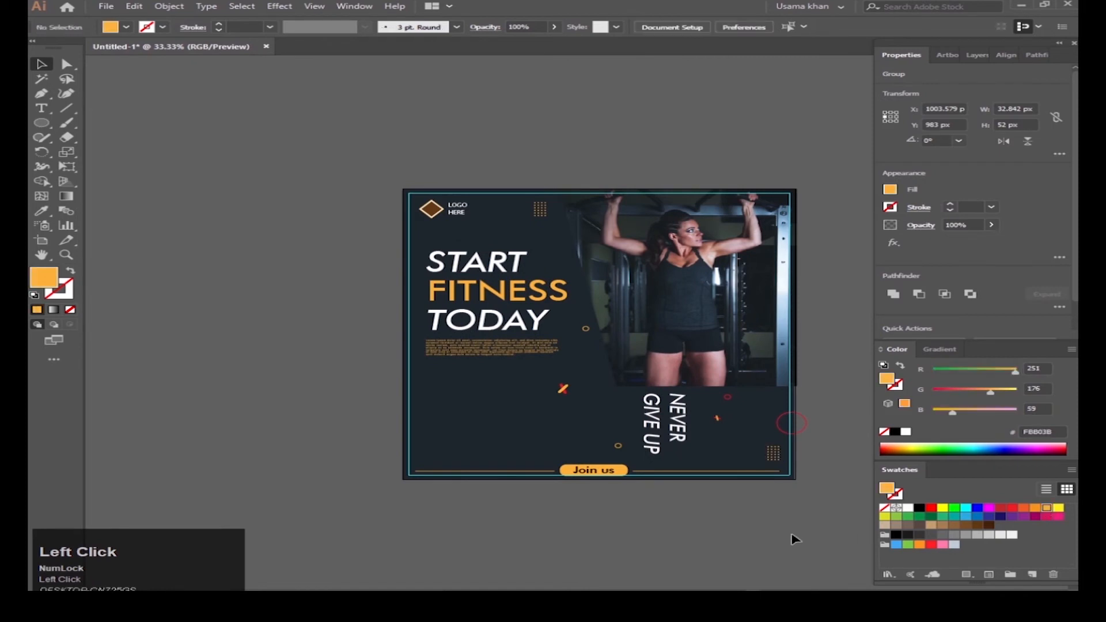
{"action": "left_click", "coordinate": [662, 511]}
{"action": "key", "text": "ctrl+z"}
{"action": "left_click", "coordinate": [788, 526]}
Step: Try white on the top grid and recolour the bottom-right grid red
{"action": "left_click", "coordinate": [540, 211]}
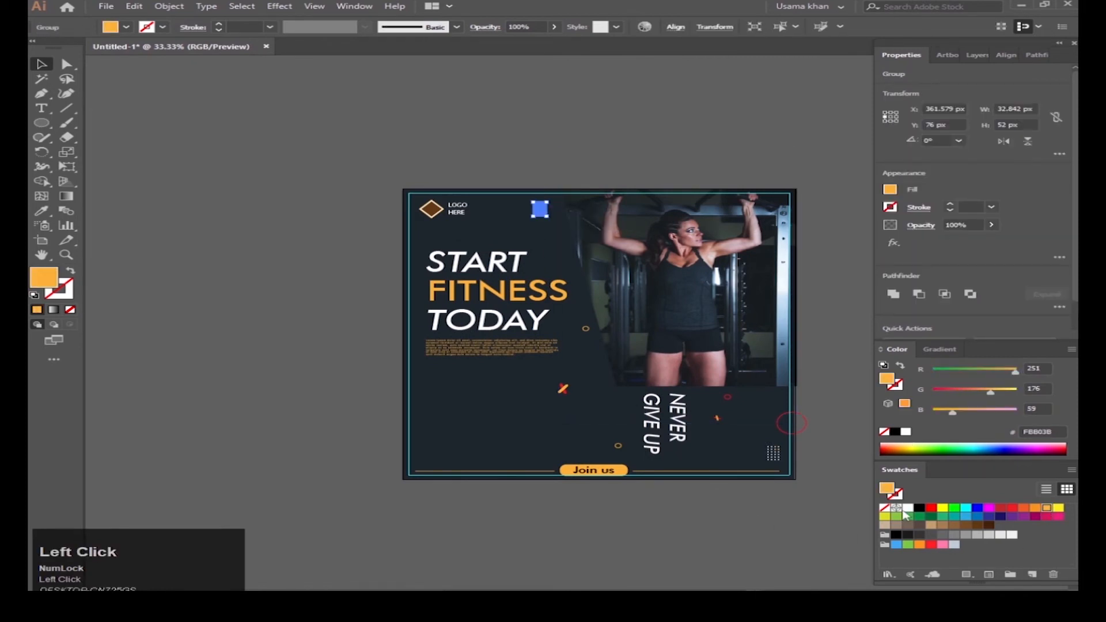
{"action": "left_click", "coordinate": [908, 509]}
{"action": "left_click", "coordinate": [704, 569]}
{"action": "left_click_drag", "start_coordinate": [537, 407], "coordinate": [575, 402]}
{"action": "left_click_drag", "start_coordinate": [830, 417], "coordinate": [794, 399]}
{"action": "left_click", "coordinate": [775, 428]}
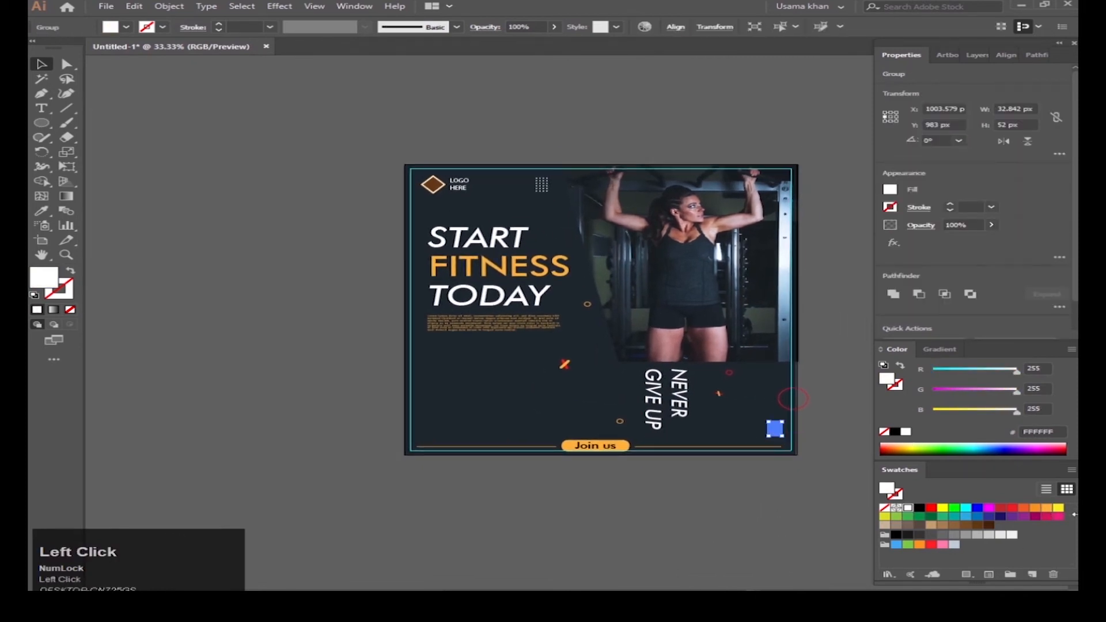
{"action": "left_click", "coordinate": [387, 109]}
{"action": "left_click", "coordinate": [540, 185]}
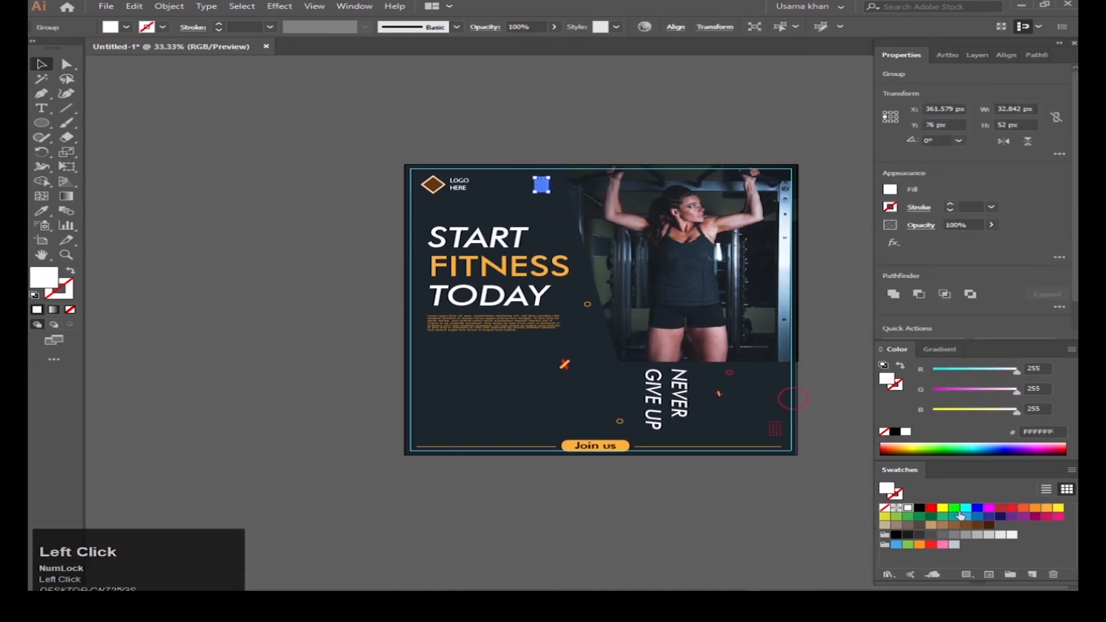
{"action": "left_click", "coordinate": [660, 494]}
Step: Nudge the orange X mark slightly up and left
{"action": "scroll", "coordinate": [763, 469], "scroll_direction": "up", "scroll_amount": 1}
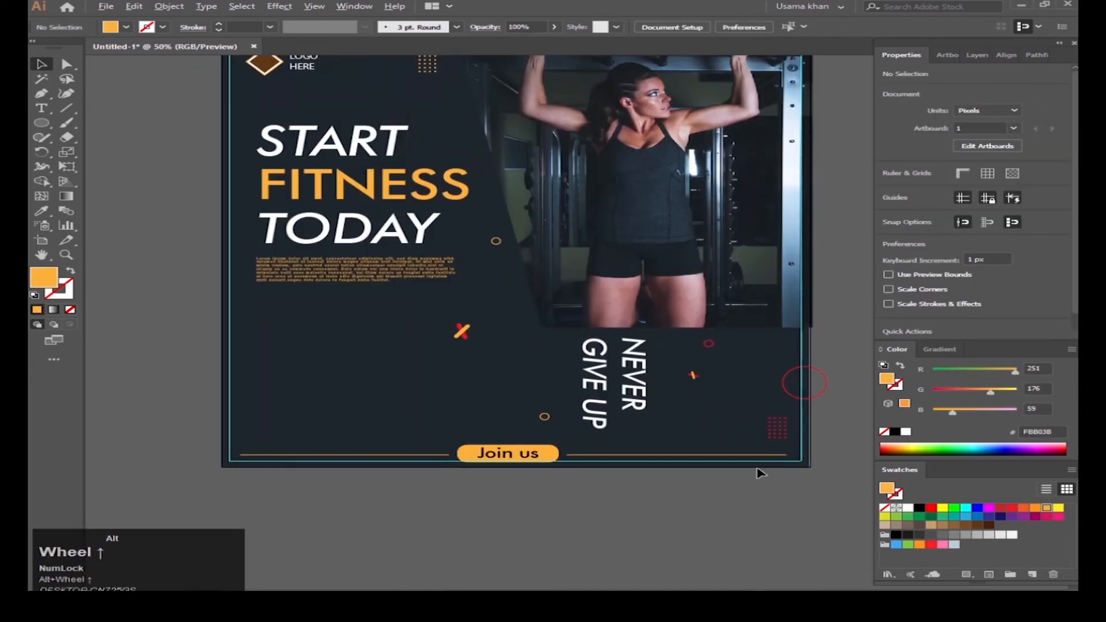
{"action": "scroll", "coordinate": [695, 446], "scroll_direction": "down", "scroll_amount": 1}
{"action": "scroll", "coordinate": [672, 358], "scroll_direction": "up", "scroll_amount": 2}
{"action": "left_click_drag", "start_coordinate": [722, 339], "coordinate": [713, 334]}
Step: Draw a 34 px orange circle on the left and Alt-drag copies below it
{"action": "scroll", "coordinate": [484, 414], "scroll_direction": "up", "scroll_amount": 1}
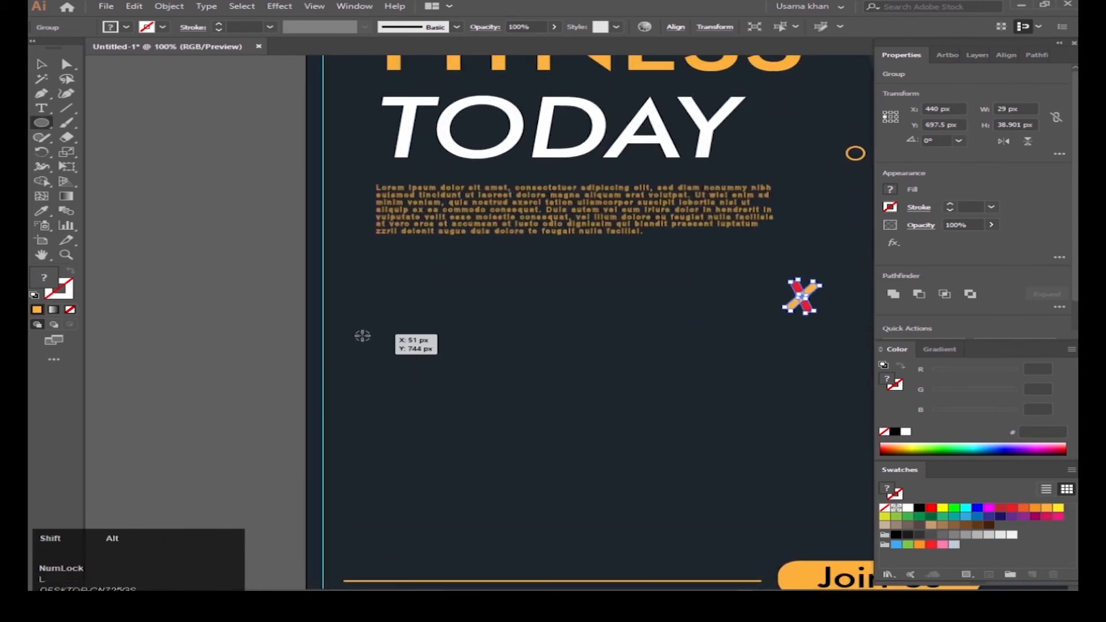
{"action": "left_click_drag", "start_coordinate": [376, 348], "coordinate": [381, 350]}
{"action": "scroll", "coordinate": [378, 351], "scroll_direction": "up", "scroll_amount": 1}
{"action": "scroll", "coordinate": [442, 369], "scroll_direction": "down", "scroll_amount": 2}
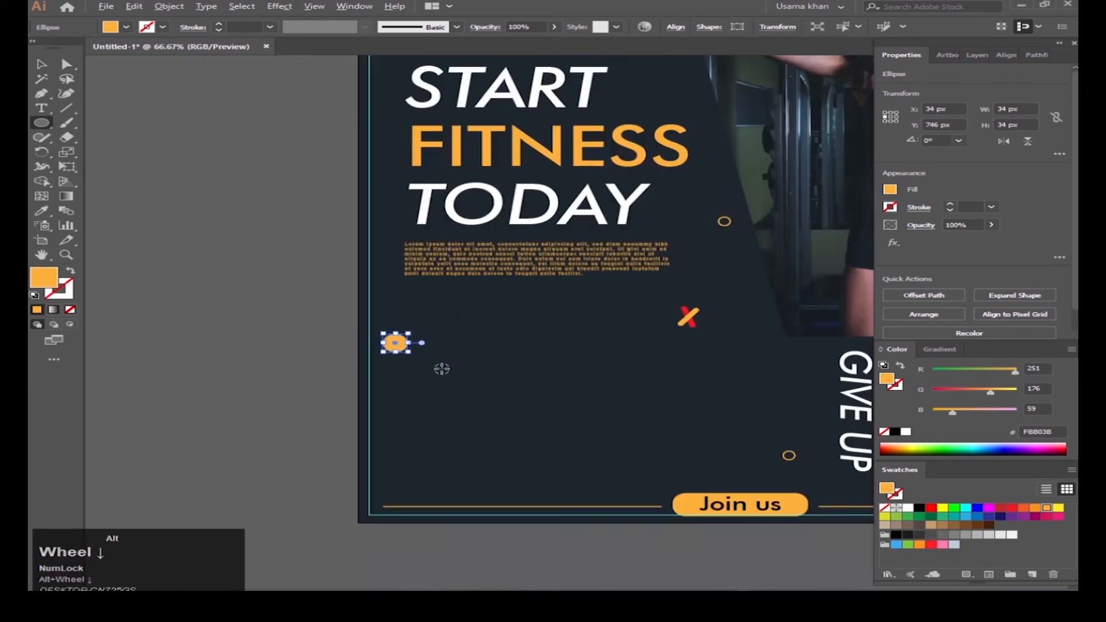
{"action": "left_click", "coordinate": [437, 439]}
{"action": "scroll", "coordinate": [398, 340], "scroll_direction": "up", "scroll_amount": 1}
{"action": "left_click", "coordinate": [398, 347]}
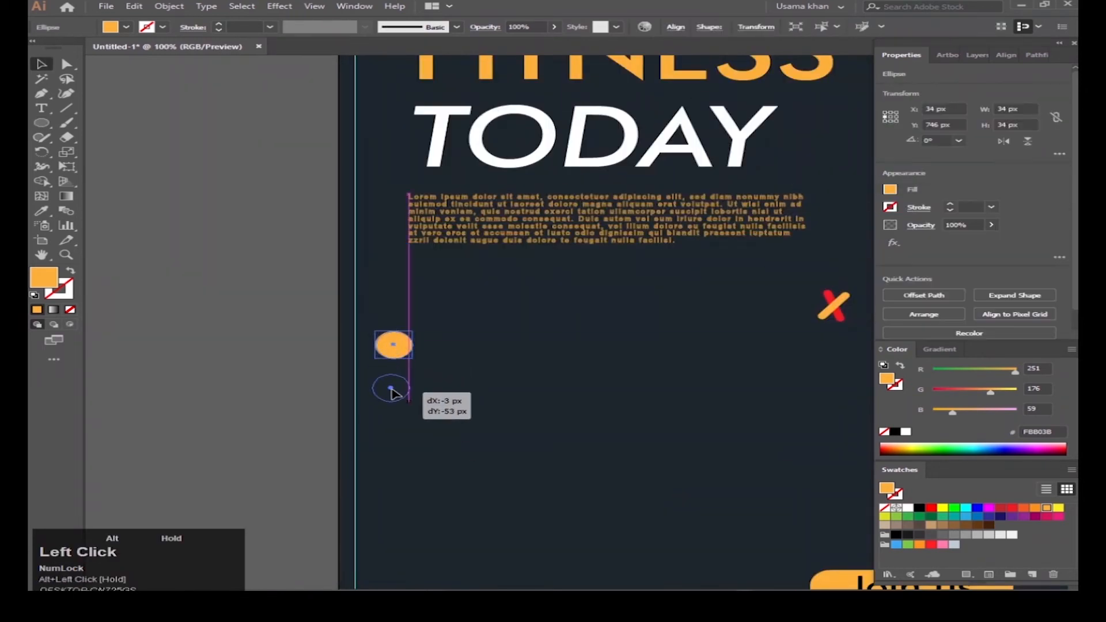
{"action": "left_click_drag", "start_coordinate": [391, 393], "coordinate": [378, 305]}
Step: Distribute the three circles' vertical centres evenly and move the column lower
{"action": "left_click", "coordinate": [1059, 310]}
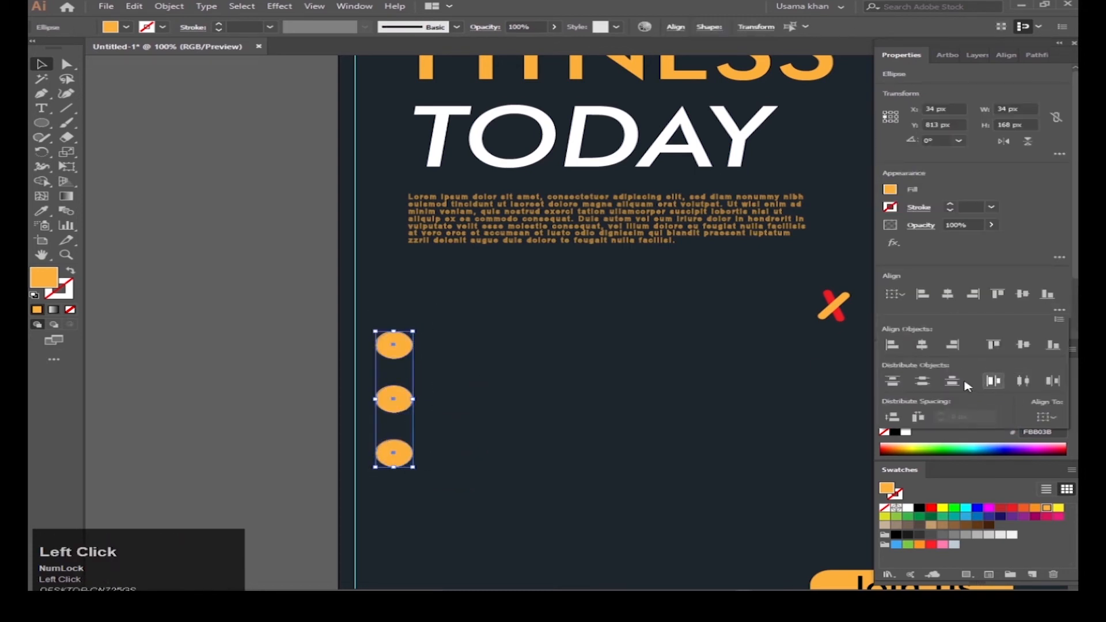
{"action": "left_click", "coordinate": [922, 381]}
{"action": "scroll", "coordinate": [412, 377], "scroll_direction": "down", "scroll_amount": 2}
{"action": "left_click_drag", "start_coordinate": [391, 352], "coordinate": [385, 404]}
{"action": "scroll", "coordinate": [395, 386], "scroll_direction": "up", "scroll_amount": 3}
{"action": "left_click", "coordinate": [374, 369]}
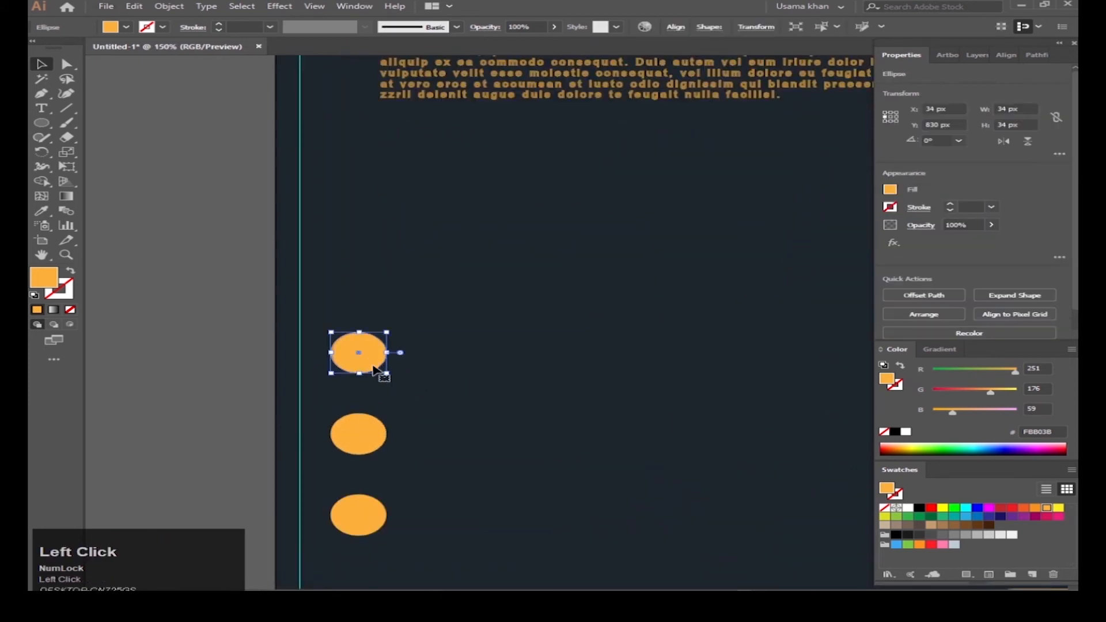
Step: Type the phone number beside the top circle and make it white Arial Narrow Bold, 30 pt
{"action": "left_click", "coordinate": [422, 351]}
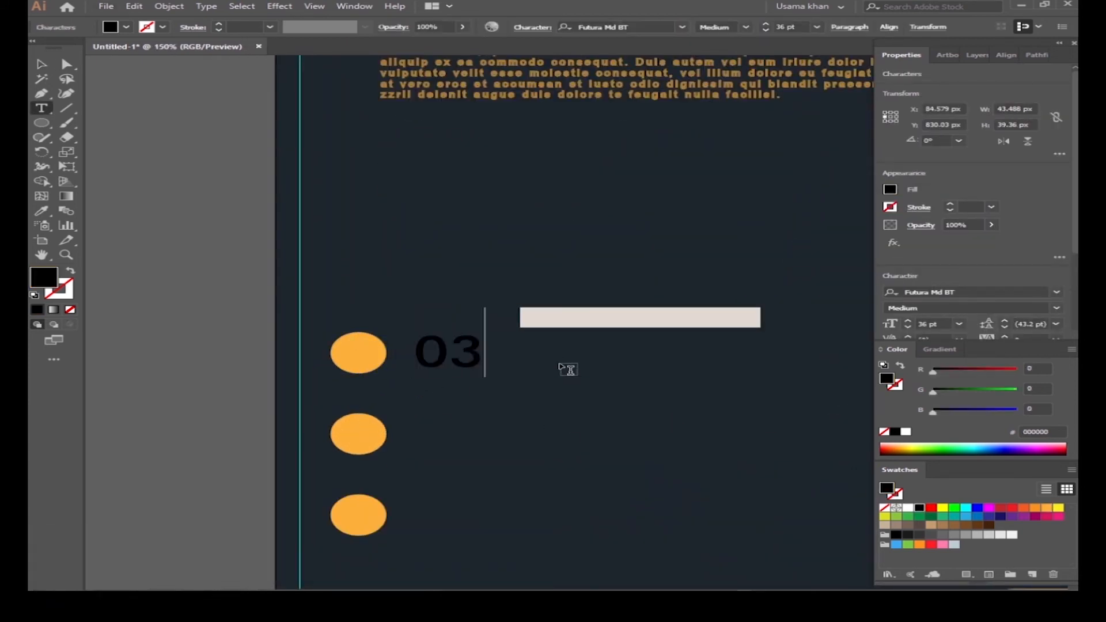
{"action": "key", "text": "Escape"}
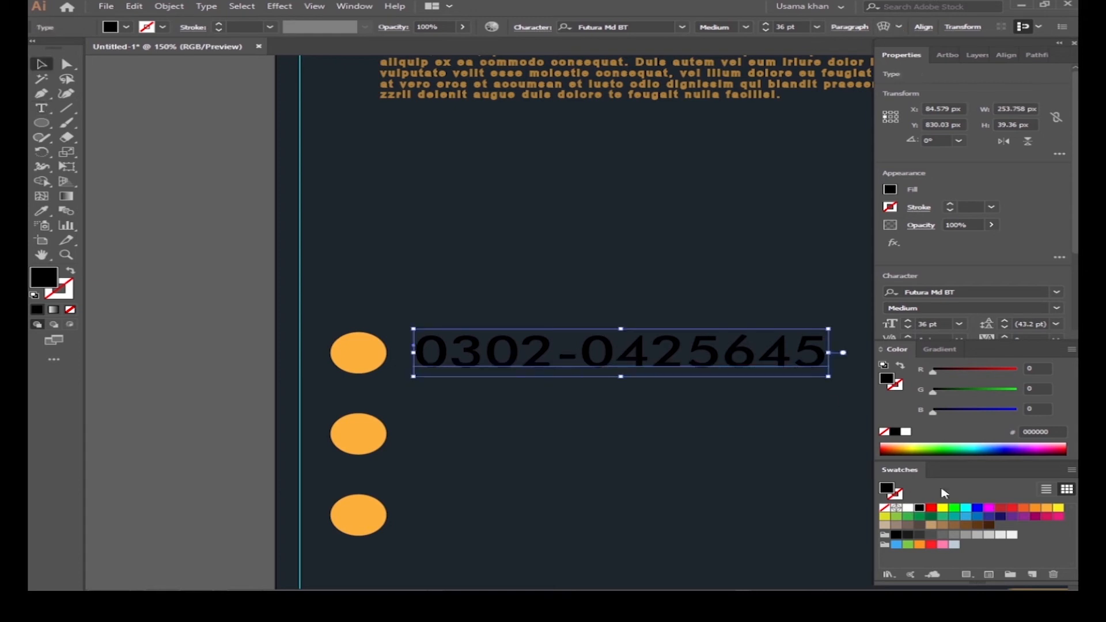
{"action": "left_click", "coordinate": [908, 508]}
{"action": "left_click", "coordinate": [945, 292]}
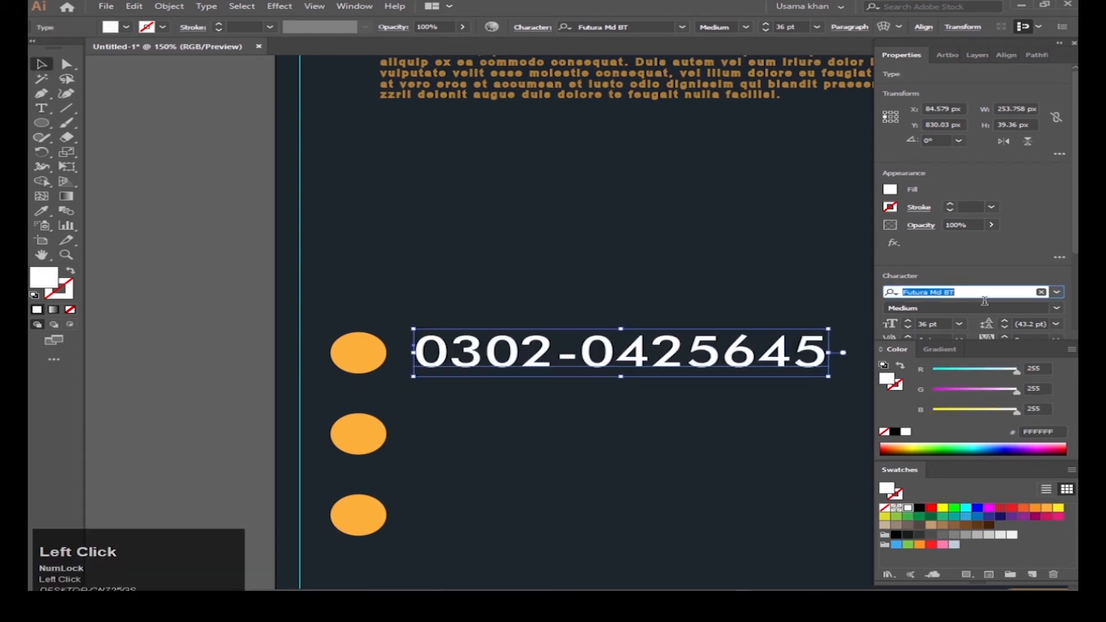
{"action": "type", "text": "arial"}
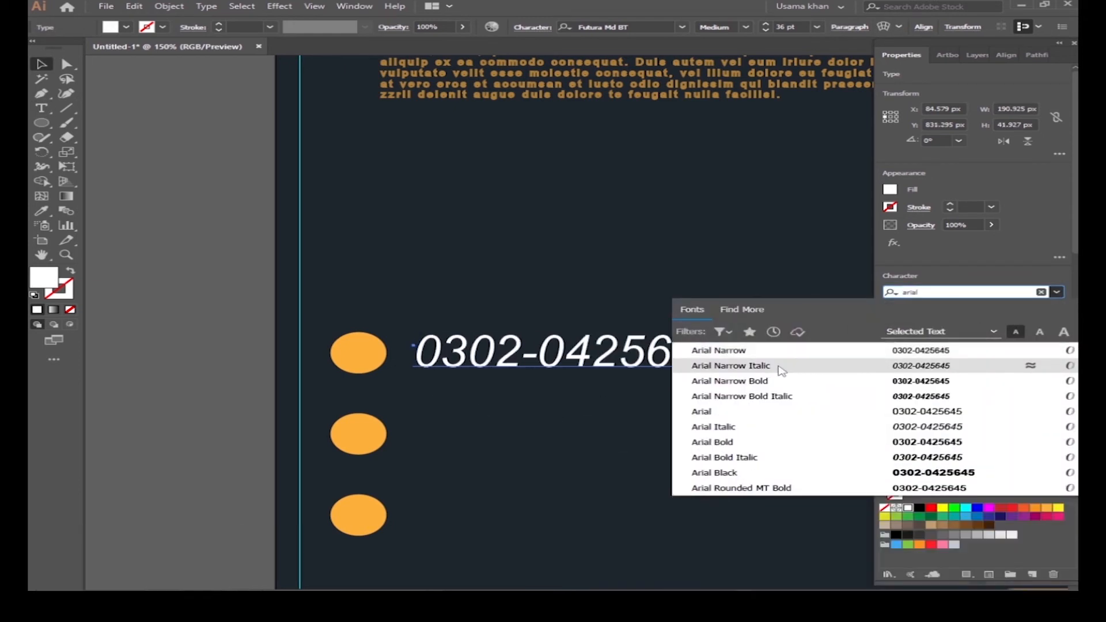
{"action": "left_click", "coordinate": [781, 390]}
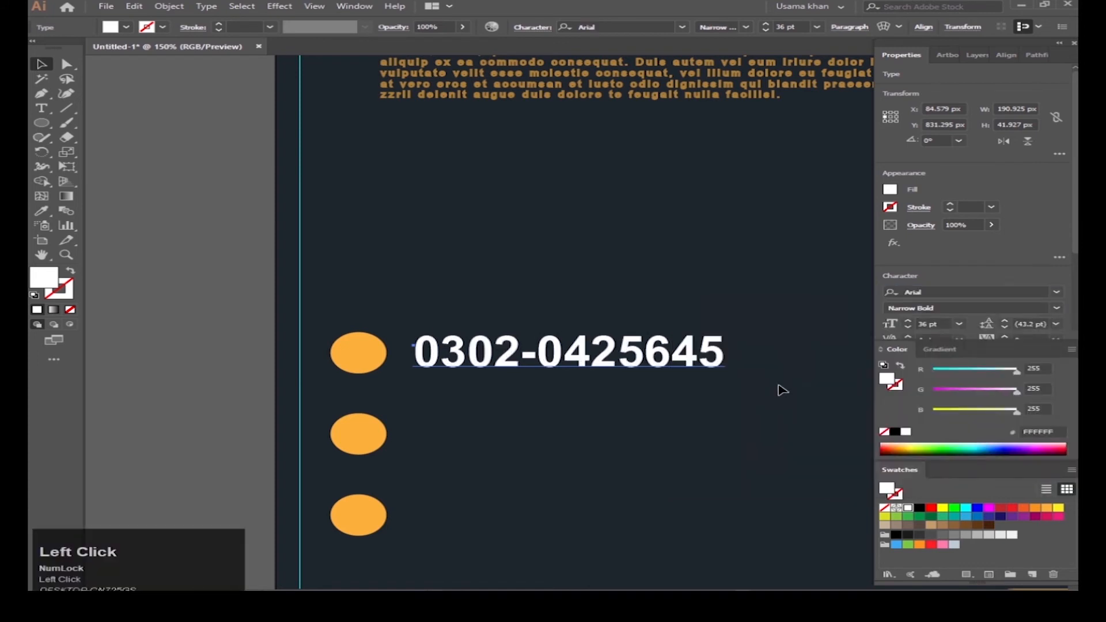
{"action": "left_click", "coordinate": [959, 324]}
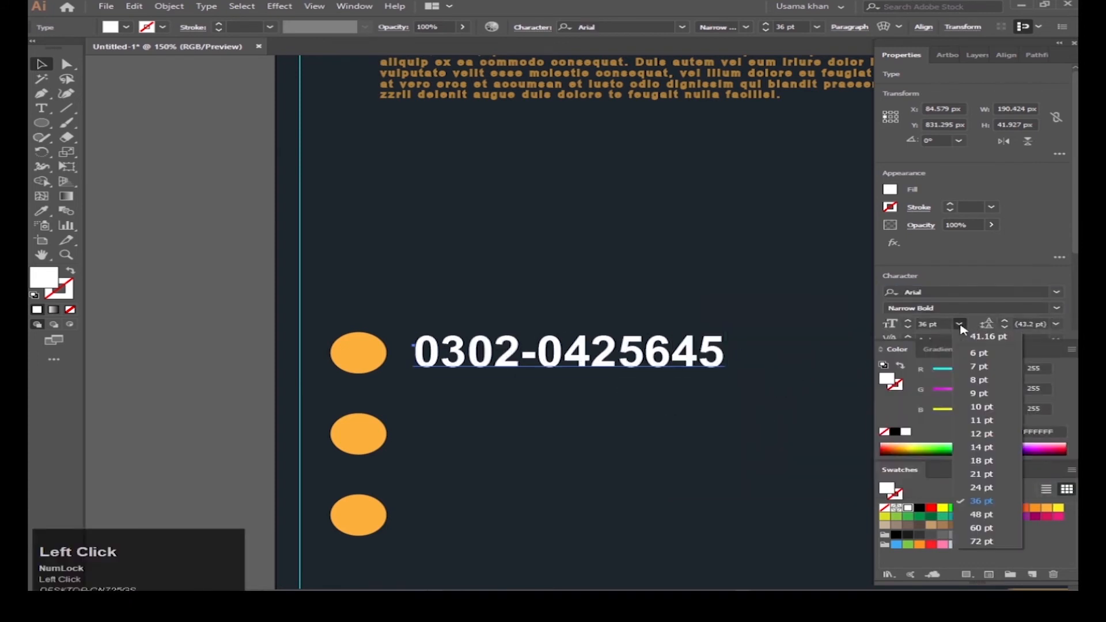
{"action": "left_click", "coordinate": [976, 490]}
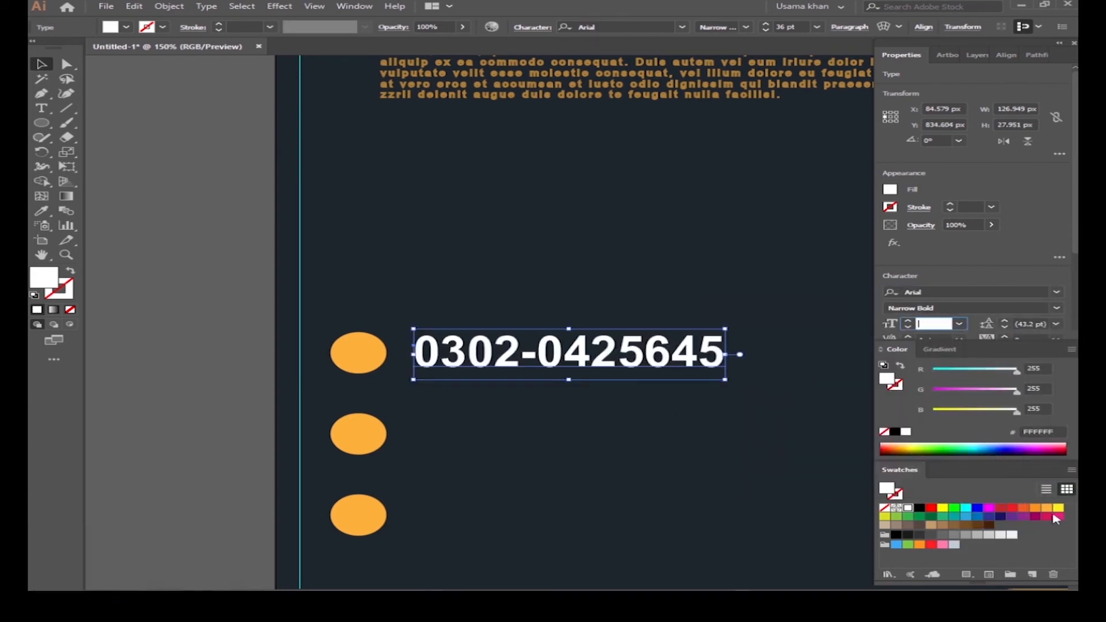
{"action": "key", "text": "Return"}
Step: Centre the phone number vertically on the first circle as key object
{"action": "left_click", "coordinate": [365, 353], "text": "shift"}
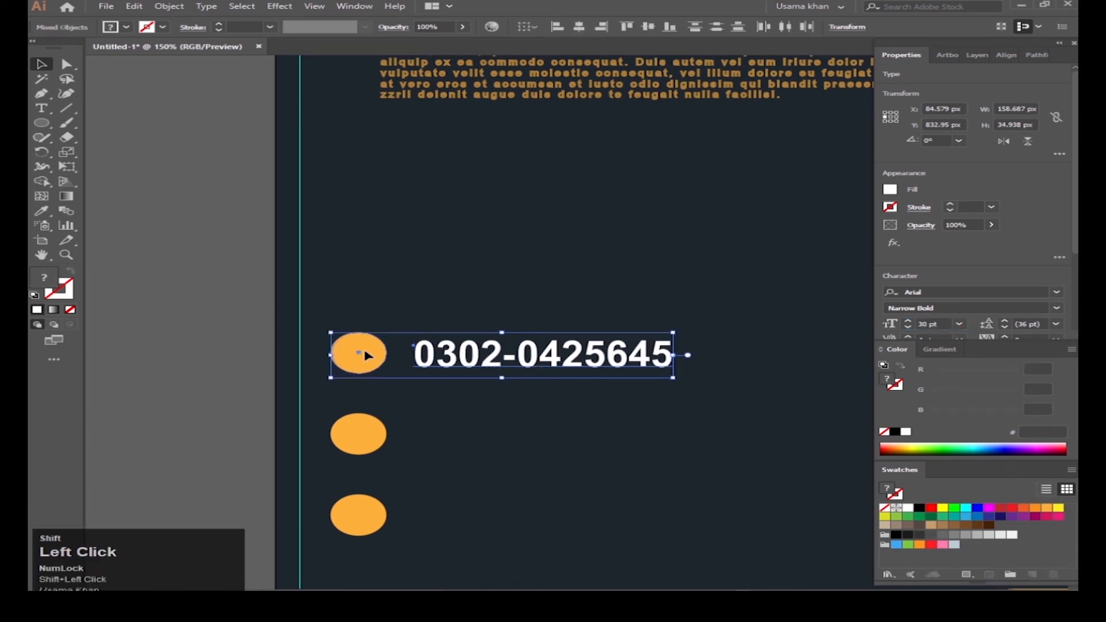
{"action": "left_click", "coordinate": [365, 352]}
{"action": "left_click", "coordinate": [1024, 296]}
Step: Alt-drag a copy of the number to the second circle and start typing the e-mail address
{"action": "left_click", "coordinate": [447, 380]}
{"action": "left_click", "coordinate": [491, 357]}
{"action": "left_click_drag", "start_coordinate": [494, 361], "coordinate": [494, 443]}
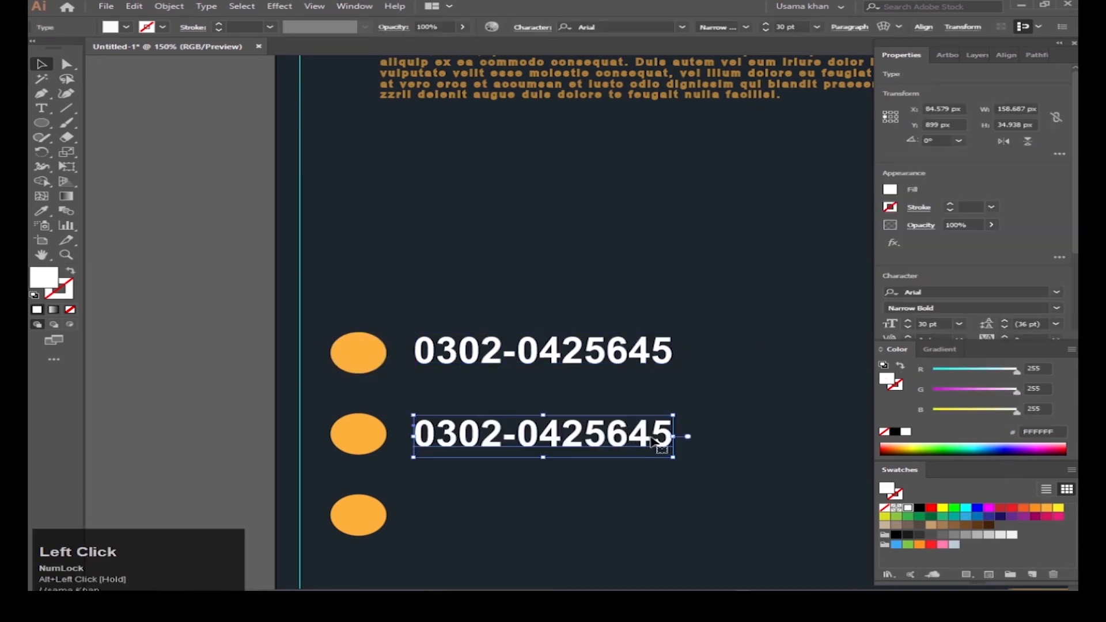
{"action": "double_click", "coordinate": [494, 443]}
{"action": "key", "text": "BackSpace"}
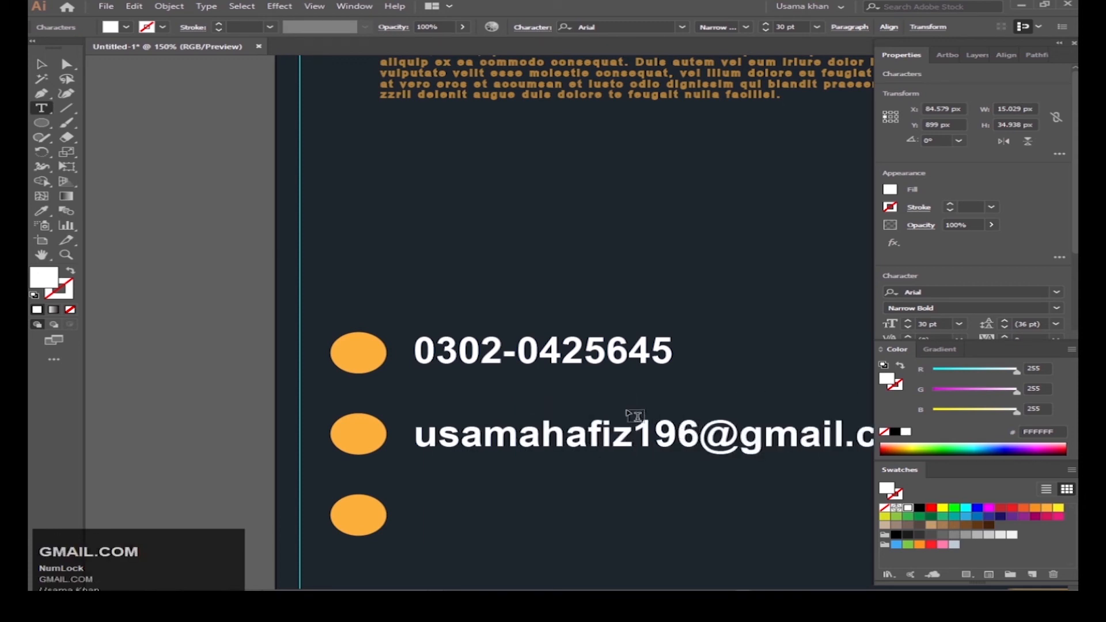
Step: Finish the e-mail line, then try enlarging the second circle and undo it
{"action": "key", "text": "Escape"}
{"action": "scroll", "coordinate": [548, 409], "scroll_direction": "down", "scroll_amount": 1, "text": "alt"}
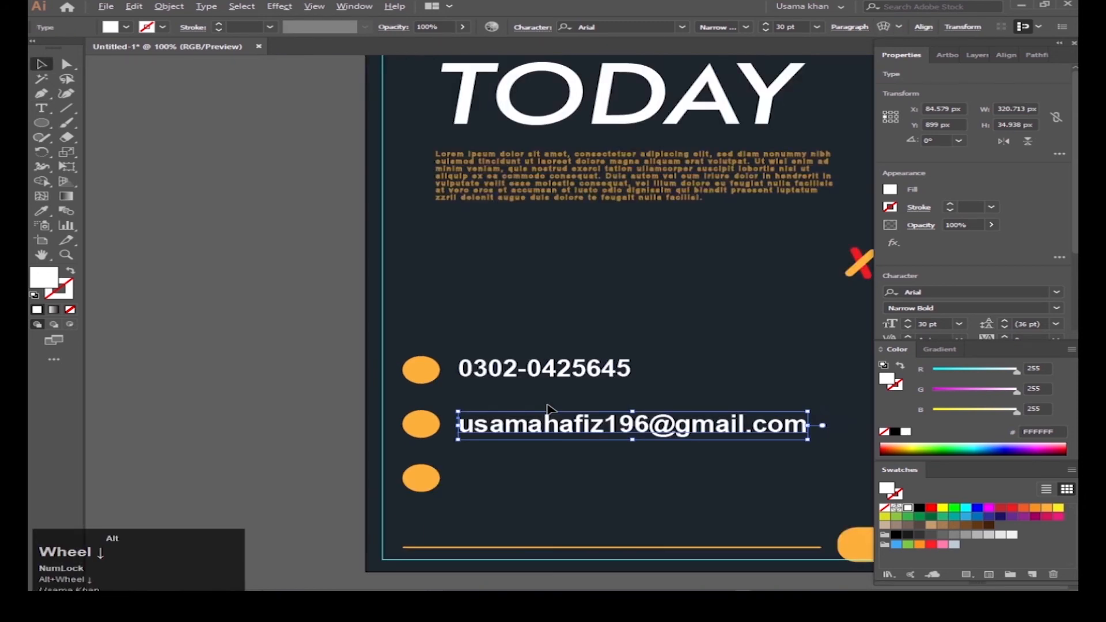
{"action": "scroll", "coordinate": [435, 433], "scroll_direction": "up", "scroll_amount": 1, "text": "alt"}
{"action": "left_click", "coordinate": [420, 433]}
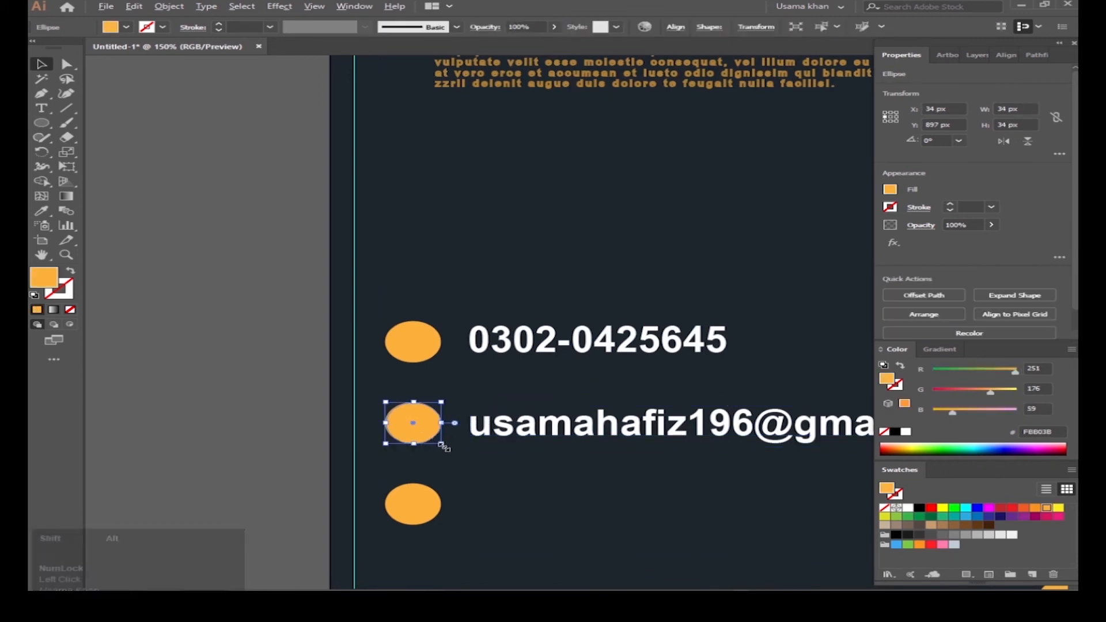
{"action": "left_click_drag", "start_coordinate": [444, 447], "coordinate": [445, 447]}
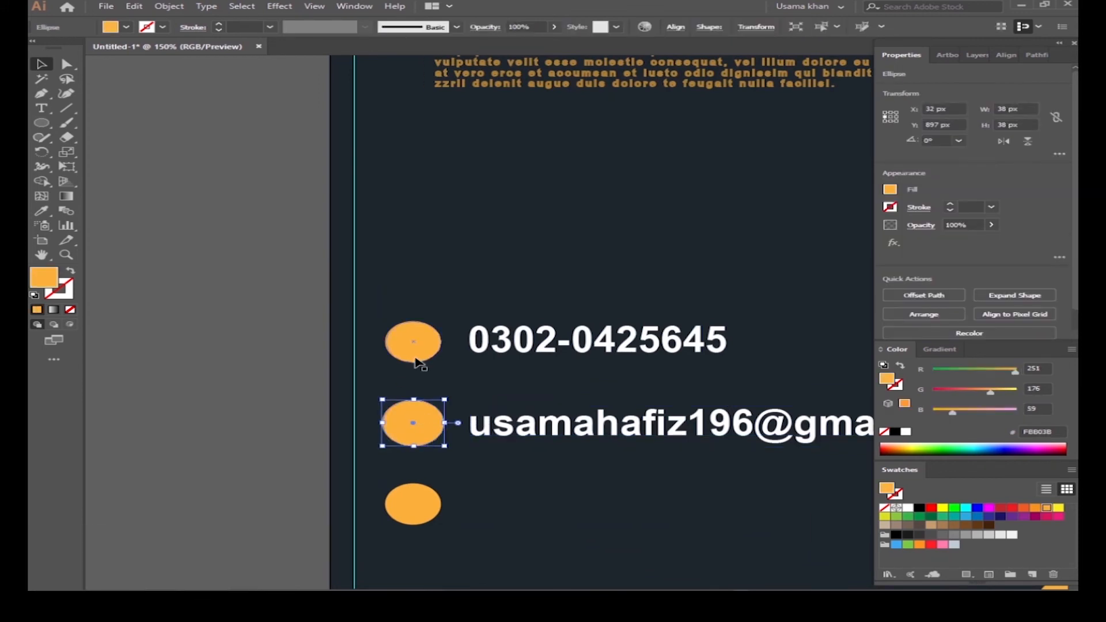
{"action": "key", "text": "Delete"}
{"action": "key", "text": "ctrl+z"}
Step: Try copying the second circle up onto the first, then undo the copy
{"action": "left_click", "coordinate": [430, 354]}
{"action": "key", "text": "Delete"}
{"action": "left_click", "coordinate": [417, 427]}
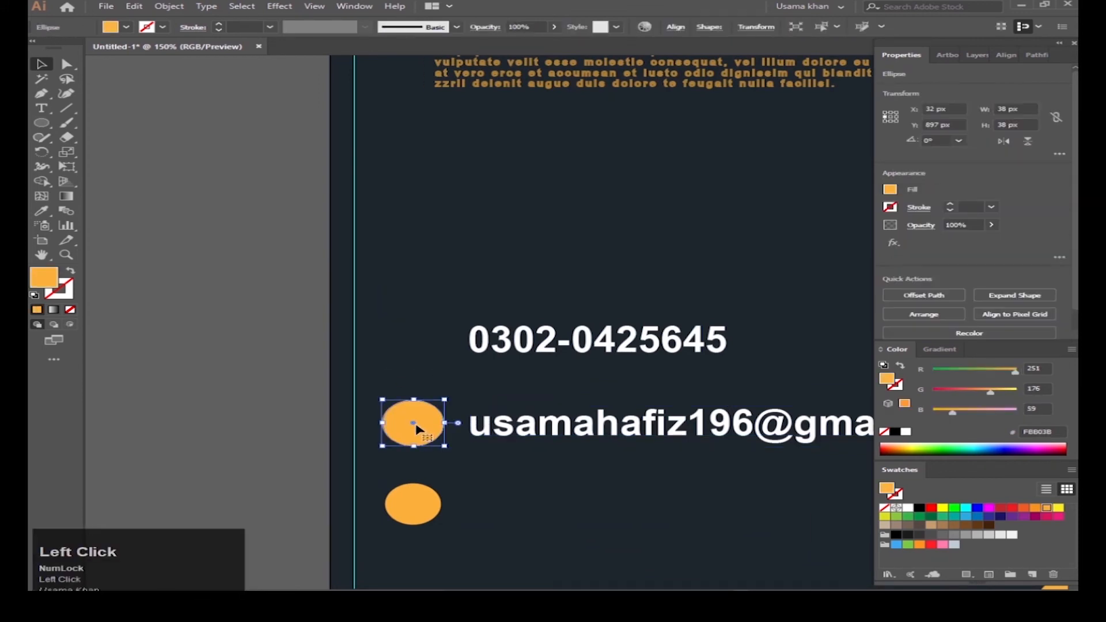
{"action": "key", "text": "ctrl+z"}
{"action": "left_click", "coordinate": [449, 392]}
{"action": "left_click_drag", "start_coordinate": [436, 420], "coordinate": [416, 352], "text": "alt"}
{"action": "left_click", "coordinate": [479, 375]}
{"action": "key", "text": "ctrl+z"}
{"action": "key", "text": "ctrl+z"}
Step: Try aligning the e-mail and phone lines and centring them horizontally, then undo
{"action": "left_click", "coordinate": [452, 393]}
{"action": "left_click", "coordinate": [414, 435]}
{"action": "left_click", "coordinate": [490, 426], "text": "shift"}
{"action": "left_click", "coordinate": [426, 427]}
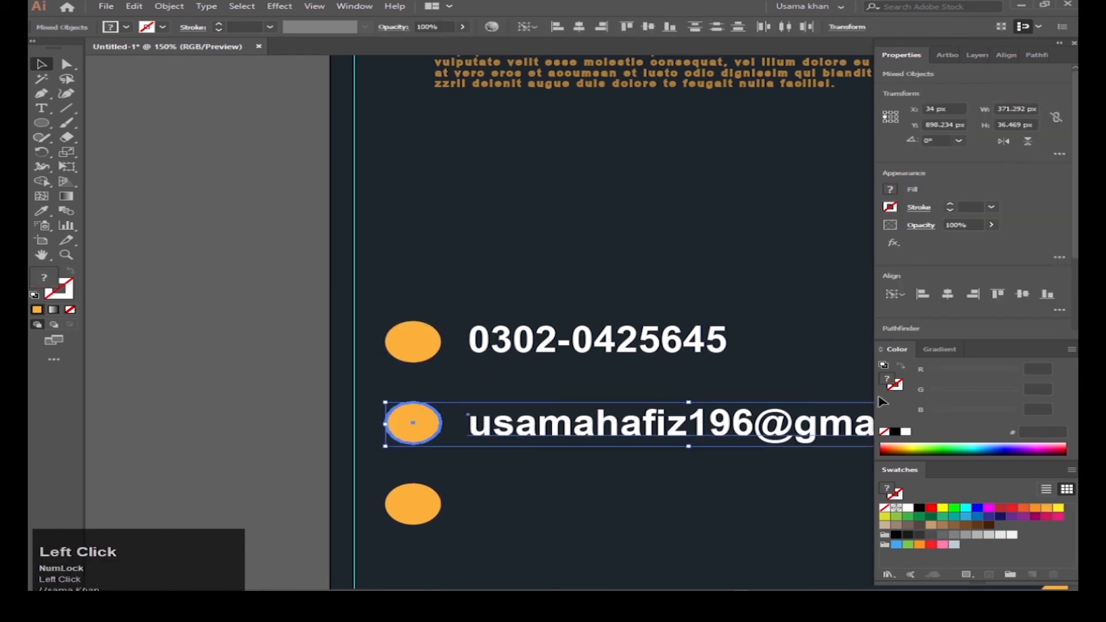
{"action": "left_click", "coordinate": [605, 426]}
{"action": "left_click", "coordinate": [525, 337], "text": "shift"}
{"action": "scroll", "coordinate": [989, 271], "scroll_direction": "down", "scroll_amount": 3}
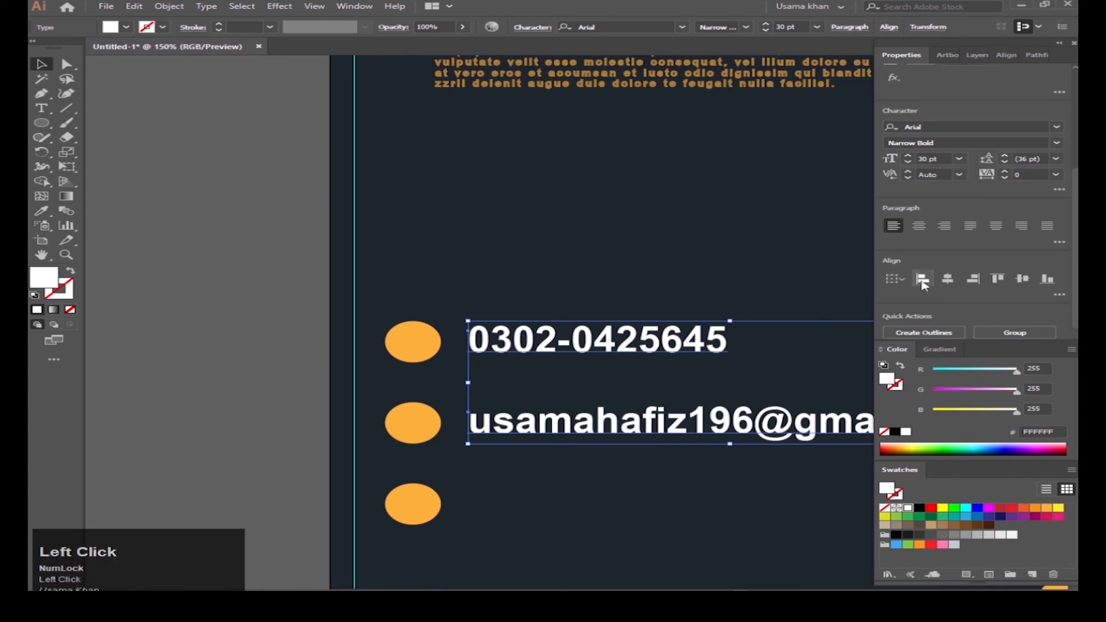
{"action": "left_click", "coordinate": [948, 279]}
{"action": "key", "text": "ctrl+z"}
Step: Alt-drag a copy of the phone number down to the third row
{"action": "left_click", "coordinate": [657, 360]}
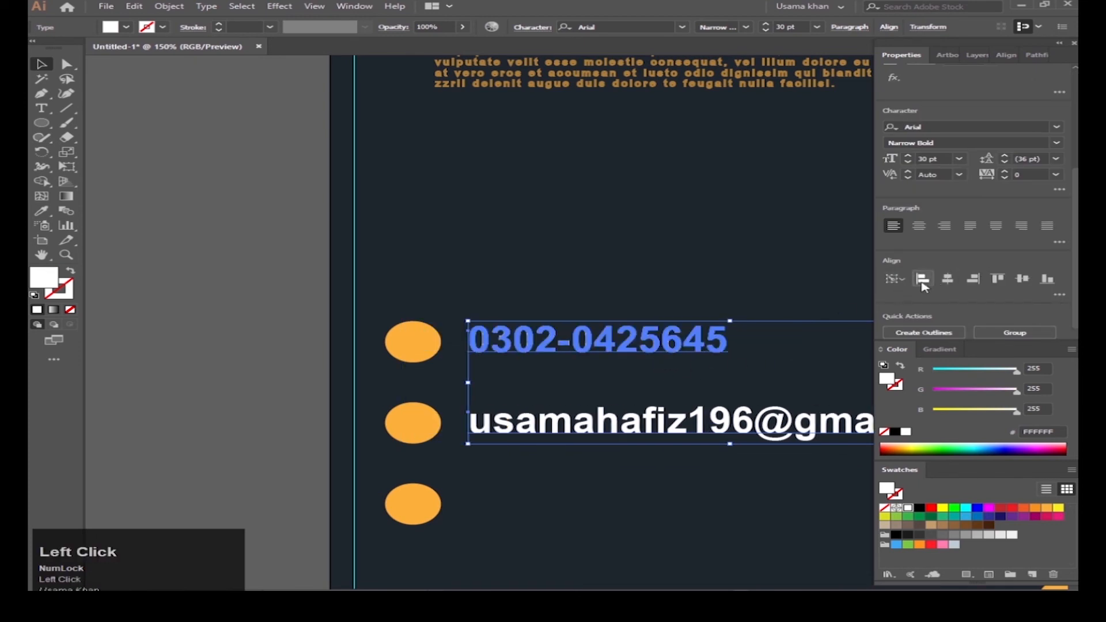
{"action": "scroll", "coordinate": [657, 360], "scroll_direction": "down", "scroll_amount": 1}
{"action": "left_click_drag", "start_coordinate": [641, 356], "coordinate": [637, 466], "text": "alt"}
{"action": "double_click", "coordinate": [671, 457]}
{"action": "type", "text": "www"}
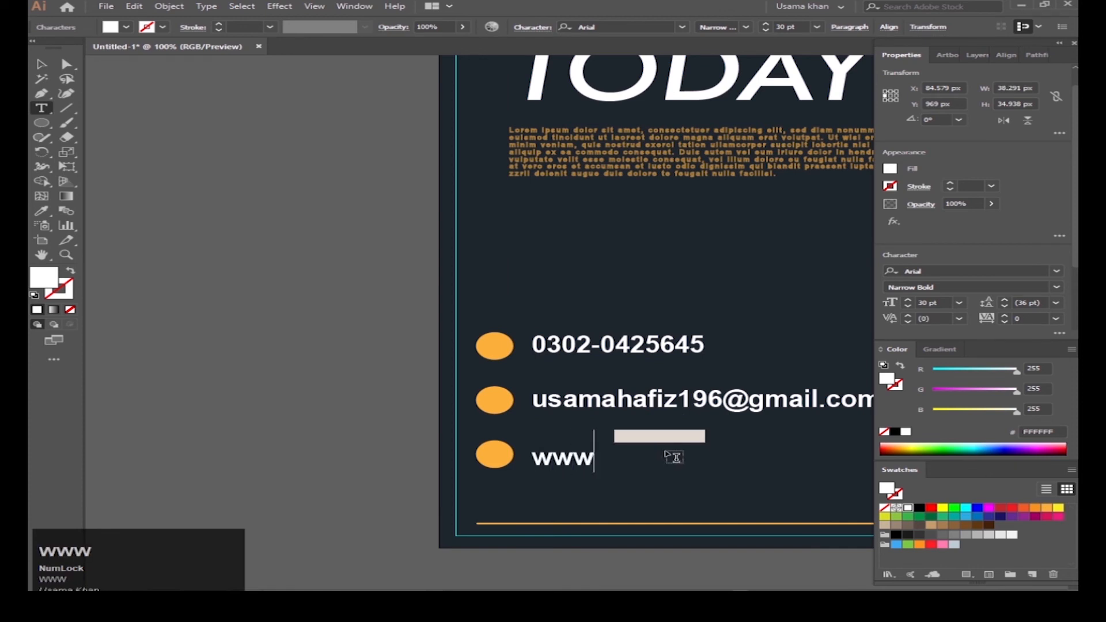
{"action": "type", "text": ".your"}
{"action": "key", "text": "BackSpace"}
{"action": "key", "text": "BackSpace"}
{"action": "key", "text": "BackSpace"}
{"action": "key", "text": "BackSpace"}
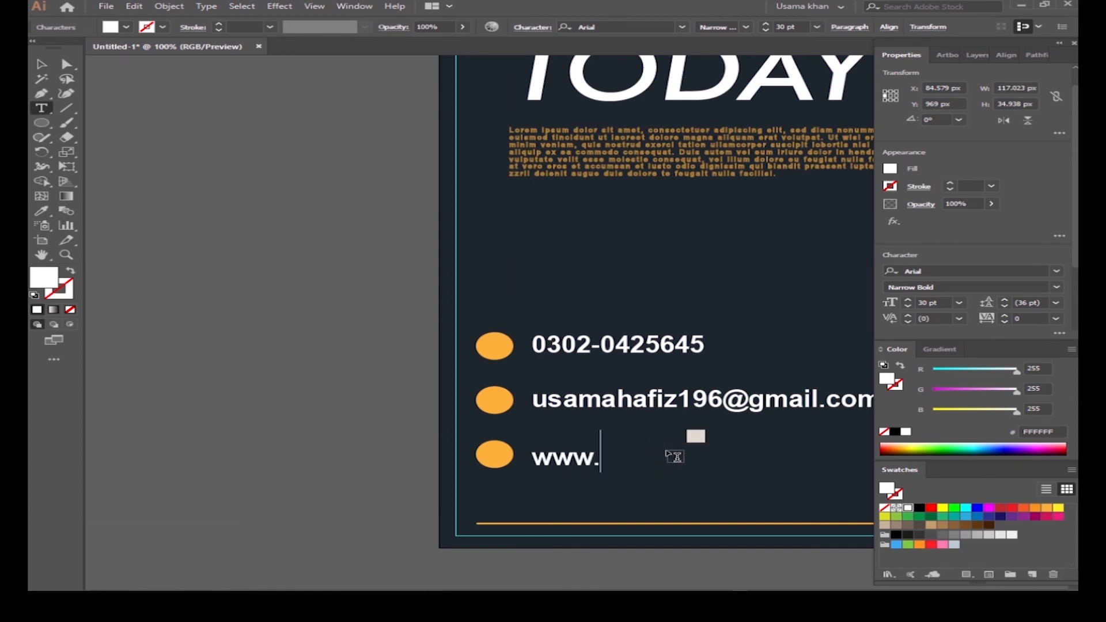
{"action": "type", "text": "website.com"}
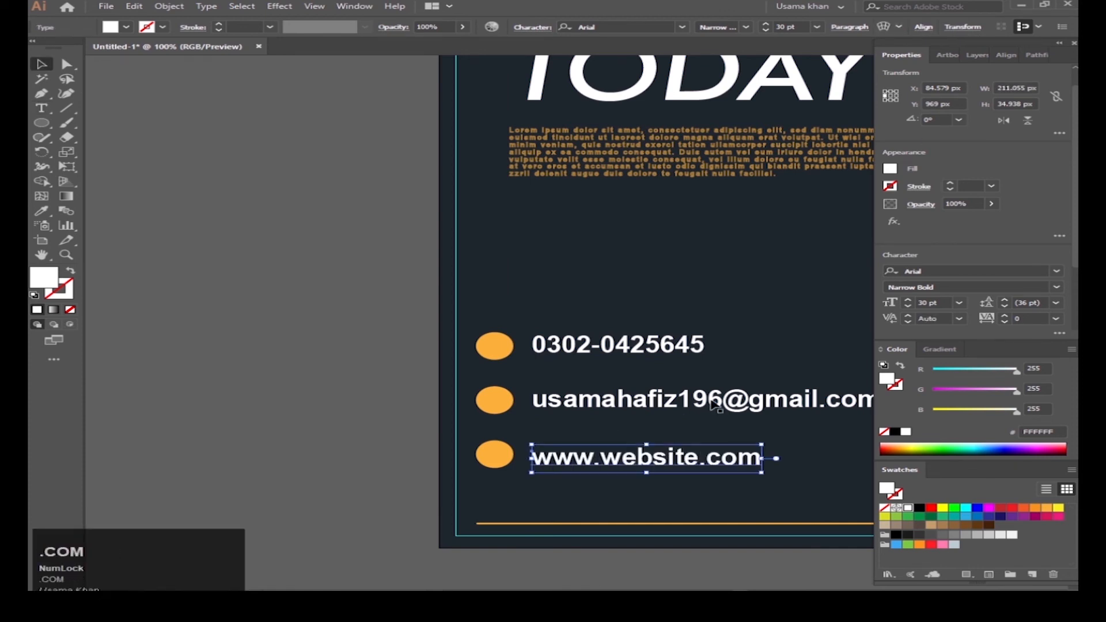
Step: Set the phone number's tracking to 100 and eyedropper it onto the website line
{"action": "left_click", "coordinate": [1056, 319]}
{"action": "left_click", "coordinate": [1037, 485]}
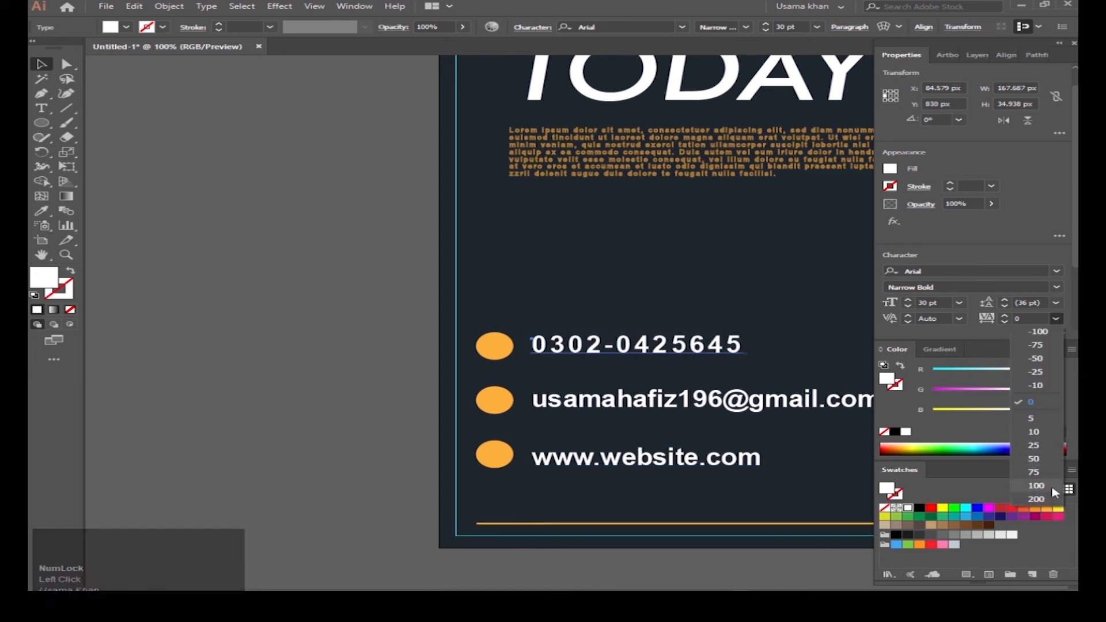
{"action": "key", "text": "i"}
{"action": "left_click", "coordinate": [686, 347]}
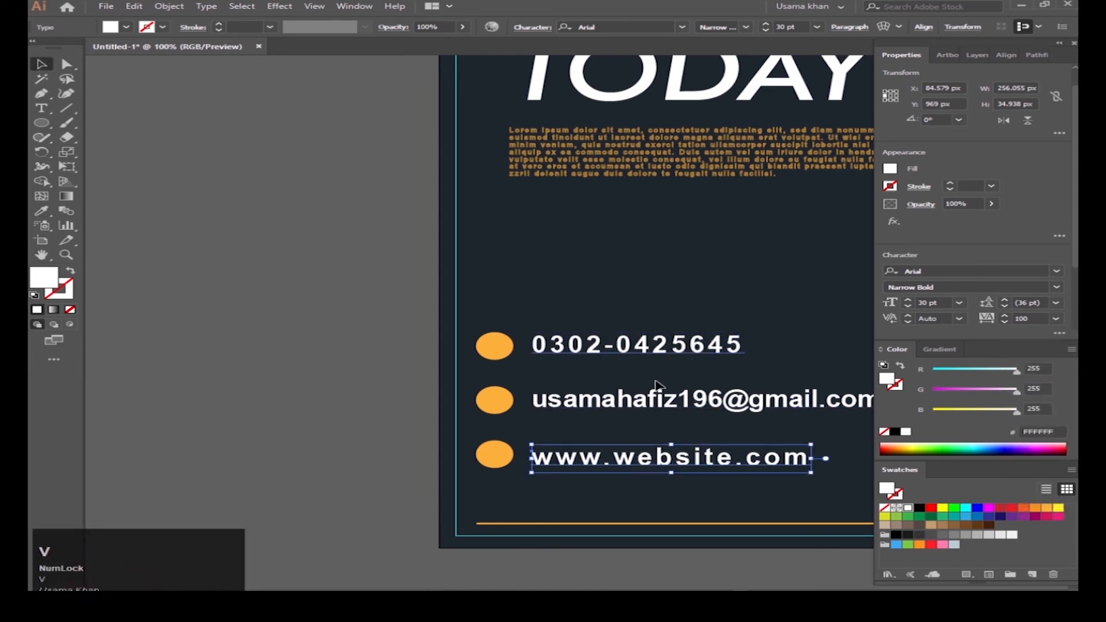
Step: Select the website line with the third circle as the alignment key object
{"action": "left_click_drag", "start_coordinate": [691, 479], "coordinate": [689, 482]}
{"action": "scroll", "coordinate": [951, 288], "scroll_direction": "down", "scroll_amount": 5}
{"action": "left_click", "coordinate": [640, 405]}
{"action": "left_click", "coordinate": [923, 272]}
{"action": "left_click", "coordinate": [536, 442]}
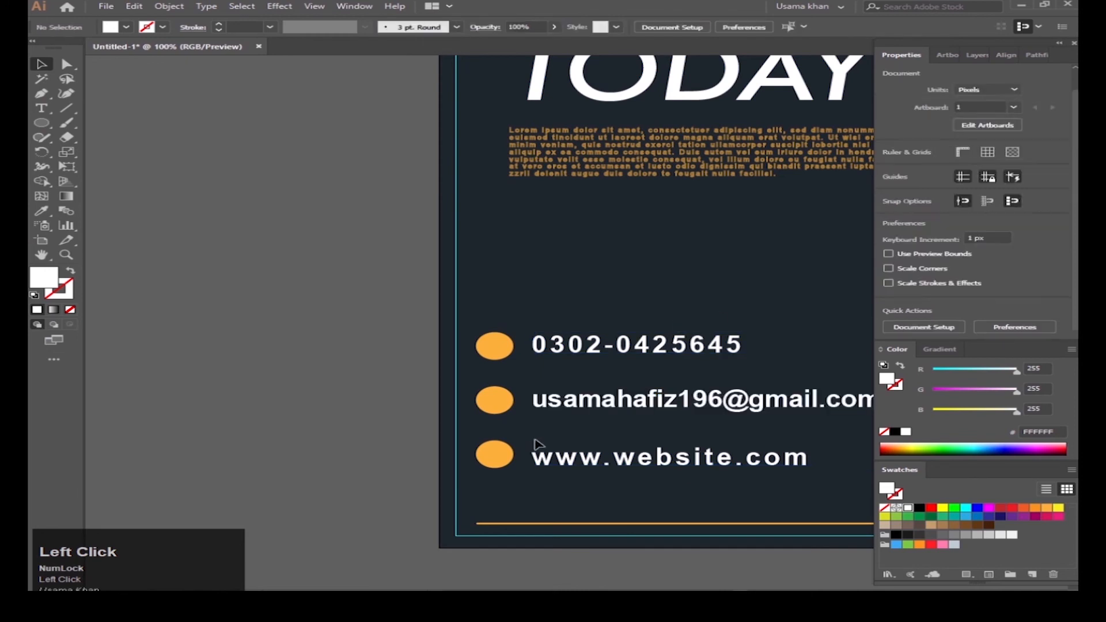
{"action": "left_click", "coordinate": [497, 455]}
{"action": "left_click", "coordinate": [586, 460], "text": "shift"}
Step: Centre the website line vertically on its circle and pan left of the artboard
{"action": "left_click", "coordinate": [1022, 288]}
{"action": "left_click", "coordinate": [581, 490]}
{"action": "scroll", "coordinate": [579, 425], "scroll_direction": "down", "scroll_amount": 2}
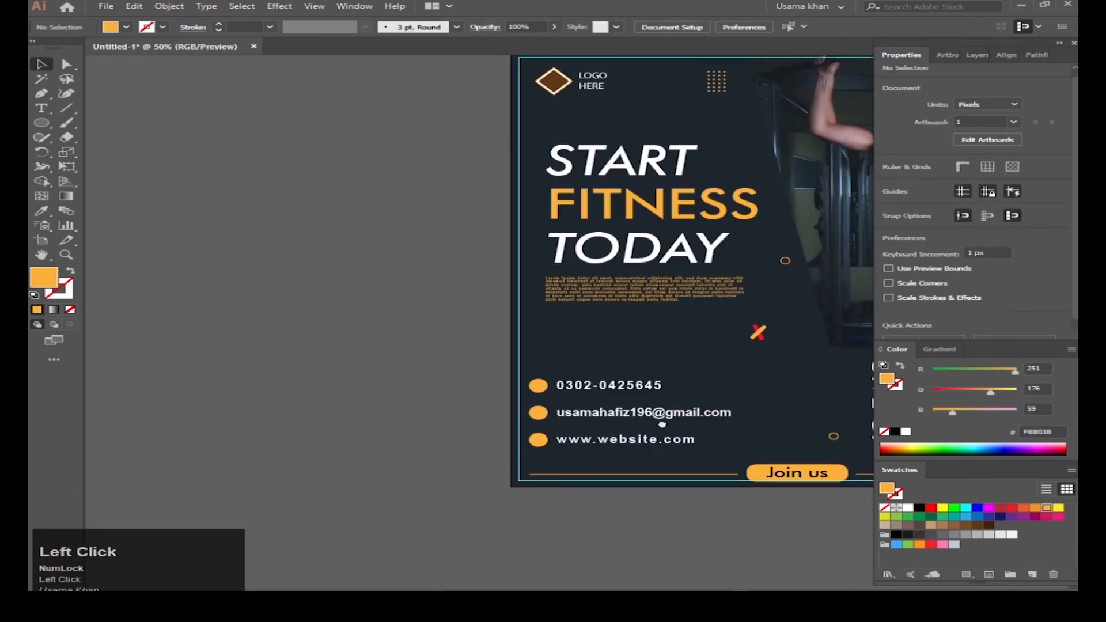
{"action": "left_click_drag", "start_coordinate": [662, 423], "coordinate": [555, 405]}
{"action": "left_click_drag", "start_coordinate": [489, 369], "coordinate": [424, 389]}
{"action": "scroll", "coordinate": [424, 390], "scroll_direction": "down", "scroll_amount": 1}
Step: Drag the phone, e-mail and globe icon PNGs from Downloads into the document
{"action": "mouse_move", "coordinate": [412, 602]}
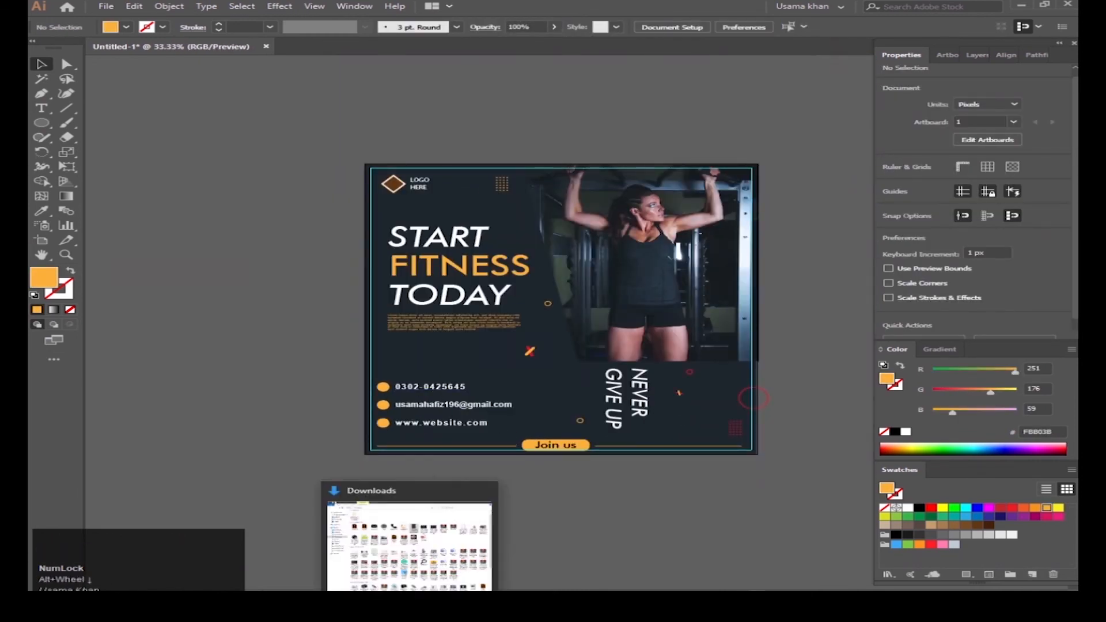
{"action": "left_click", "coordinate": [412, 542]}
{"action": "left_click_drag", "start_coordinate": [453, 154], "coordinate": [537, 367]}
{"action": "left_click", "coordinate": [412, 541]}
{"action": "left_click_drag", "start_coordinate": [325, 120], "coordinate": [545, 211]}
{"action": "left_click", "coordinate": [412, 541]}
{"action": "left_click_drag", "start_coordinate": [390, 120], "coordinate": [326, 262]}
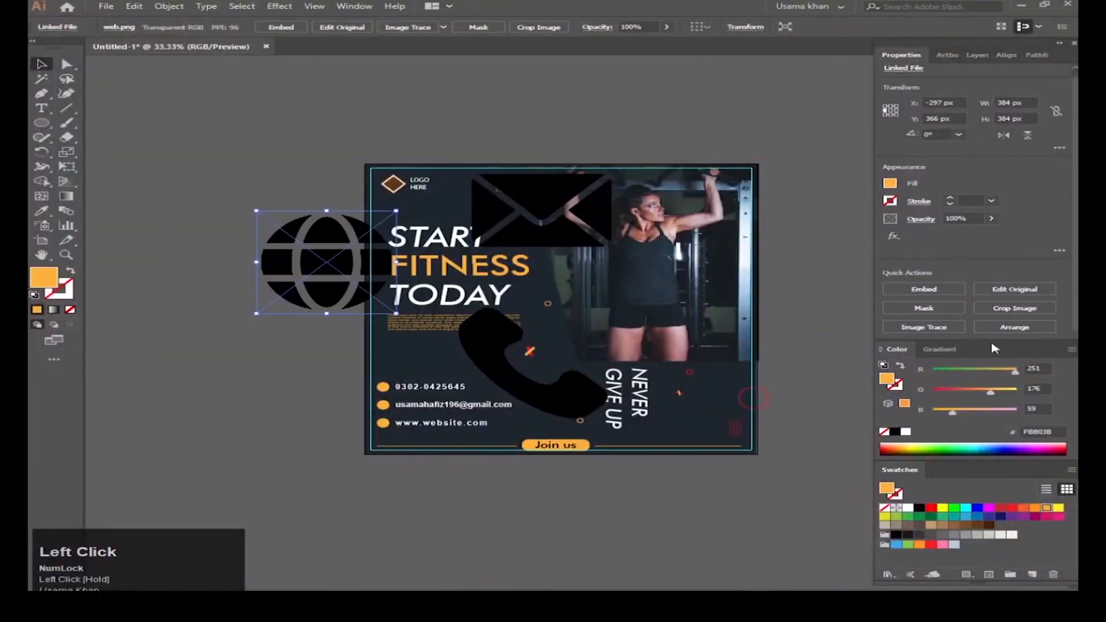
Step: Shrink the globe to 20 px and centre it on the third orange circle
{"action": "left_click_drag", "start_coordinate": [396, 314], "coordinate": [390, 414]}
{"action": "scroll", "coordinate": [382, 434], "scroll_direction": "up", "scroll_amount": 4}
{"action": "left_click_drag", "start_coordinate": [367, 407], "coordinate": [392, 395]}
{"action": "scroll", "coordinate": [392, 394], "scroll_direction": "up", "scroll_amount": 3}
{"action": "key", "text": "ctrl+z"}
{"action": "key", "text": "ctrl+z"}
{"action": "left_click_drag", "start_coordinate": [497, 533], "coordinate": [378, 385]}
{"action": "left_click", "coordinate": [384, 420], "text": "shift"}
{"action": "left_click", "coordinate": [948, 288]}
{"action": "left_click", "coordinate": [1023, 287]}
{"action": "left_click", "coordinate": [369, 435]}
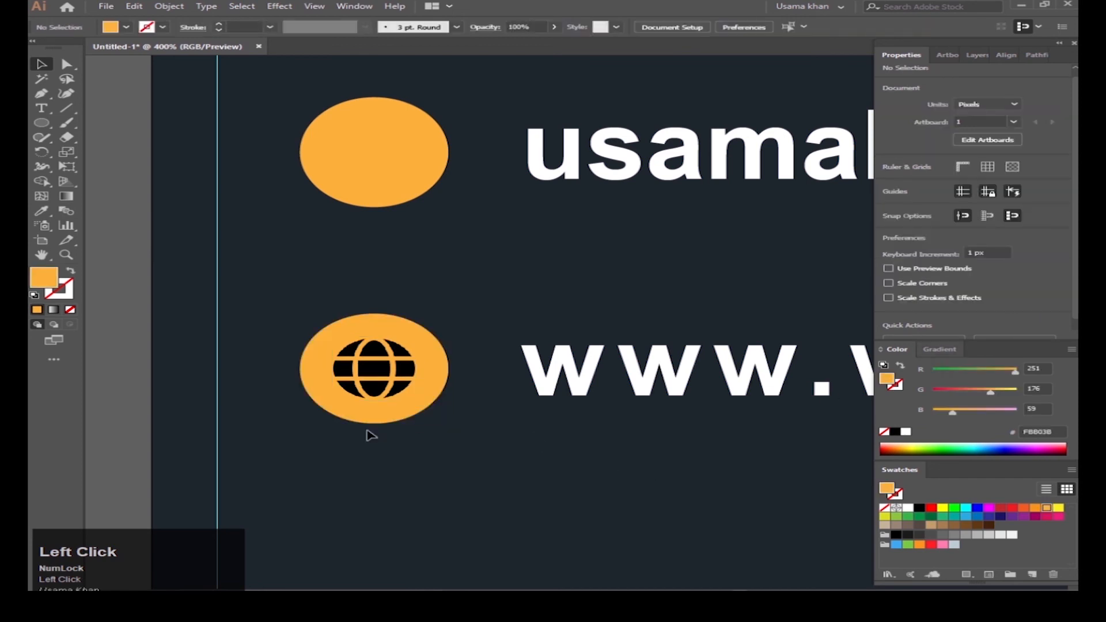
Step: Embed the phone image, move it to the first row, and shrink it to 32 px
{"action": "scroll", "coordinate": [379, 376], "scroll_direction": "down", "scroll_amount": 4}
{"action": "left_click", "coordinate": [743, 249]}
{"action": "left_click", "coordinate": [925, 290]}
{"action": "left_click_drag", "start_coordinate": [846, 275], "coordinate": [448, 311]}
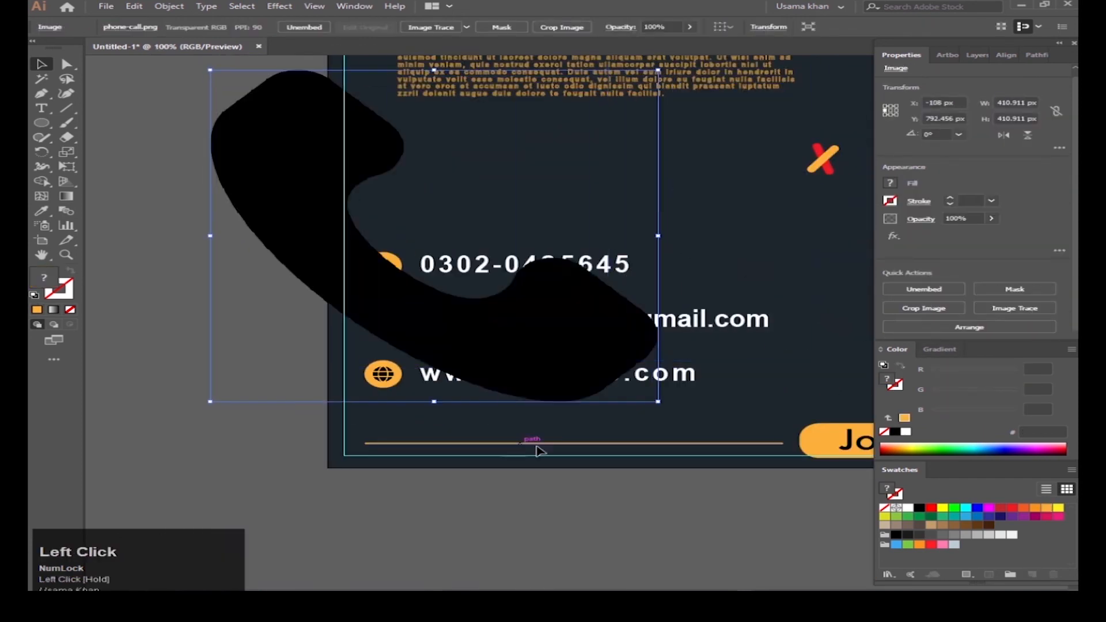
{"action": "left_click_drag", "start_coordinate": [654, 396], "coordinate": [498, 283]}
{"action": "left_click_drag", "start_coordinate": [371, 184], "coordinate": [371, 184]}
{"action": "left_click_drag", "start_coordinate": [493, 285], "coordinate": [450, 248]}
Step: Place the phone icon on an orange circle, rotating and shrinking it to fit
{"action": "scroll", "coordinate": [434, 239], "scroll_direction": "up", "scroll_amount": 1}
{"action": "left_click_drag", "start_coordinate": [360, 445], "coordinate": [358, 443]}
{"action": "scroll", "coordinate": [333, 428], "scroll_direction": "up", "scroll_amount": 5}
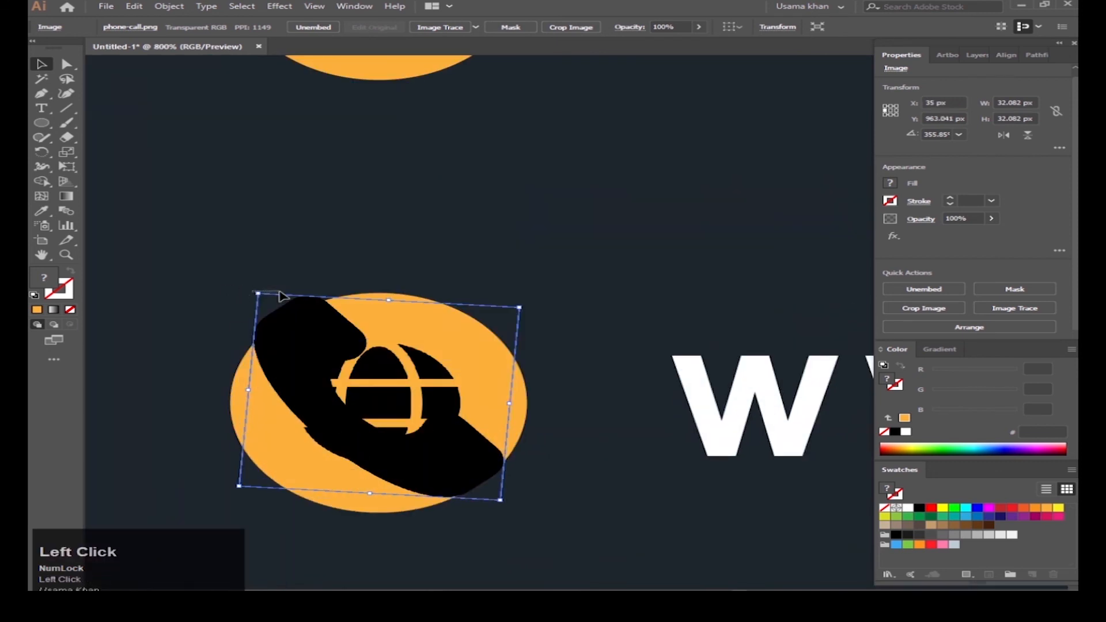
{"action": "mouse_move", "coordinate": [280, 293]}
{"action": "left_mouse_down"}
{"action": "mouse_move", "coordinate": [288, 300]}
{"action": "mouse_move", "coordinate": [270, 279]}
{"action": "left_mouse_up"}
{"action": "left_click_drag", "start_coordinate": [484, 510], "coordinate": [448, 476]}
{"action": "scroll", "coordinate": [387, 448], "scroll_direction": "down", "scroll_amount": 2}
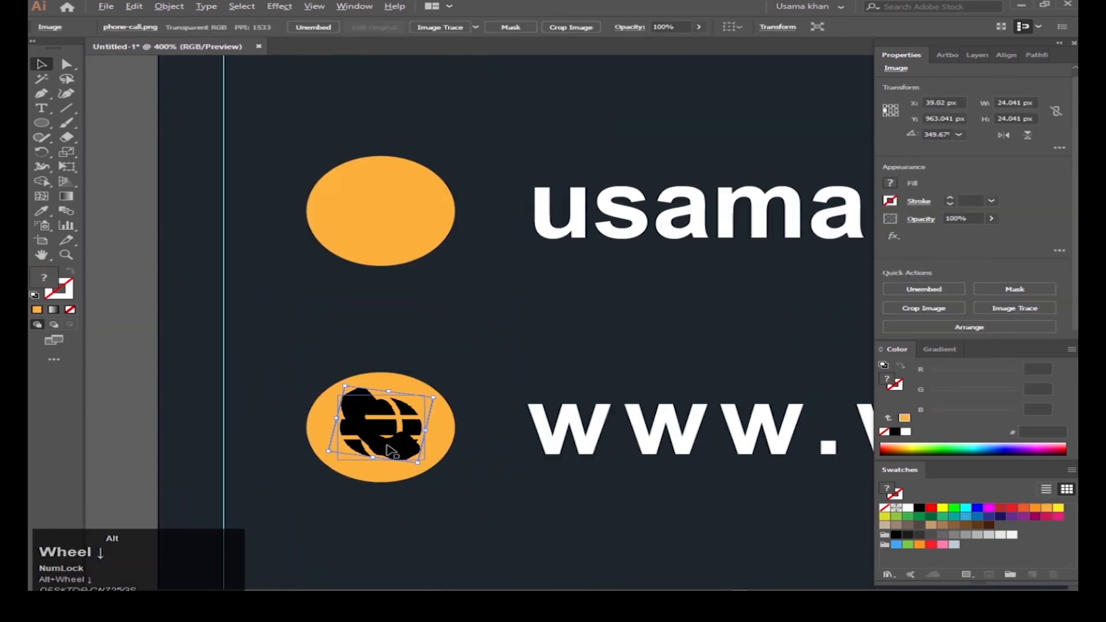
{"action": "scroll", "coordinate": [392, 450], "scroll_direction": "down", "scroll_amount": 1}
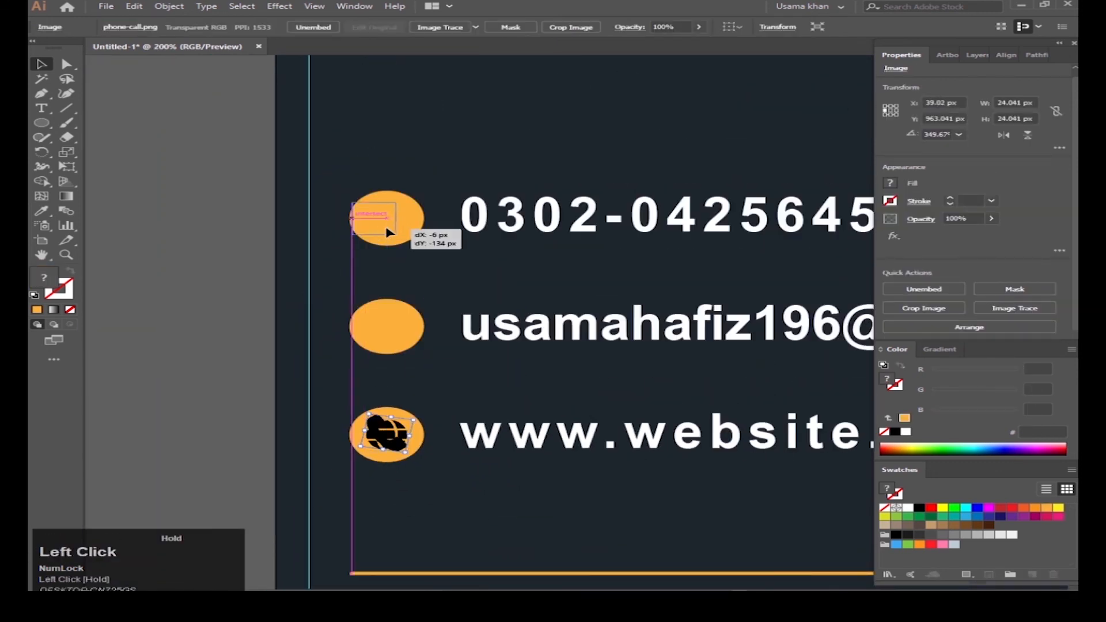
Step: Move the globe icon between the bottom and top circles, undoing a stray phone move
{"action": "left_click_drag", "start_coordinate": [382, 222], "coordinate": [384, 224]}
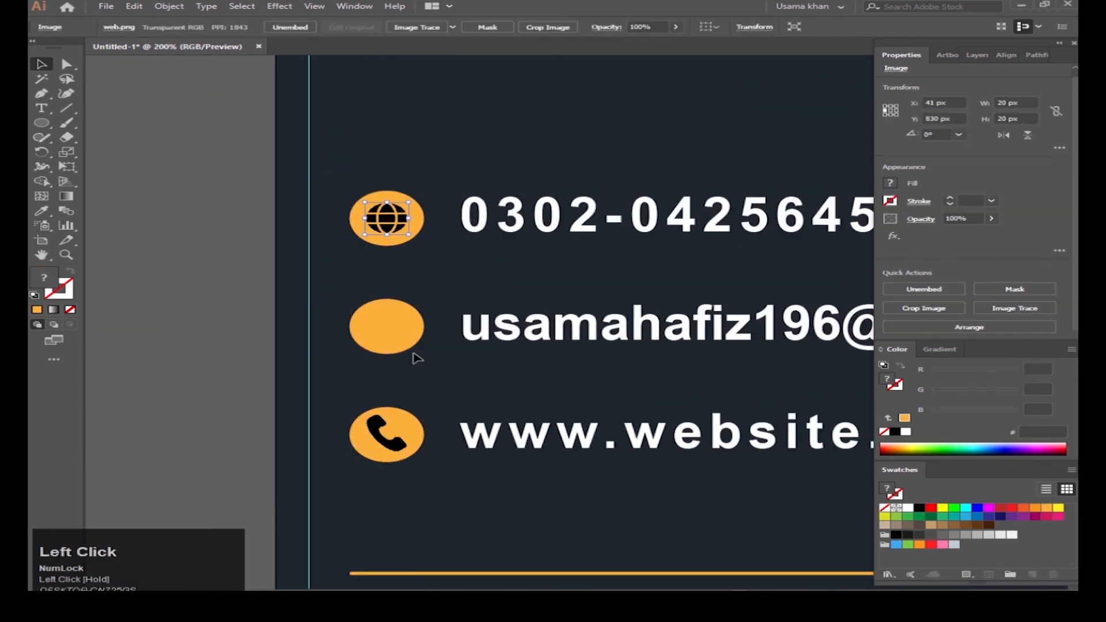
{"action": "left_click", "coordinate": [397, 445]}
{"action": "left_click_drag", "start_coordinate": [423, 350], "coordinate": [400, 443]}
{"action": "scroll", "coordinate": [387, 489], "scroll_direction": "up", "scroll_amount": 3}
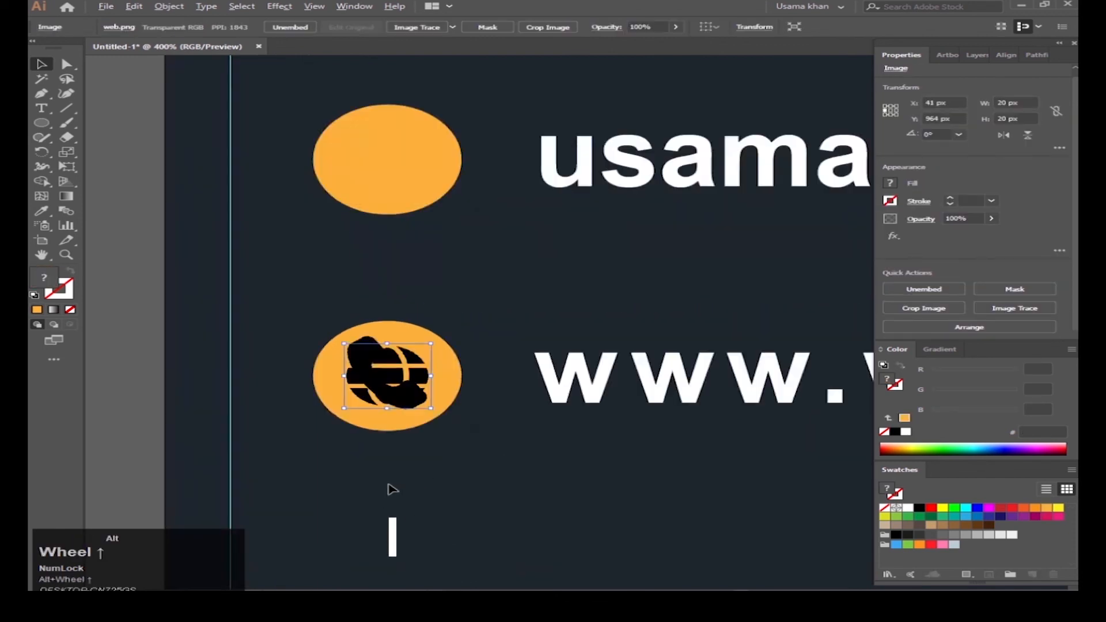
{"action": "scroll", "coordinate": [410, 355], "scroll_direction": "down", "scroll_amount": 3}
{"action": "left_click", "coordinate": [411, 357]}
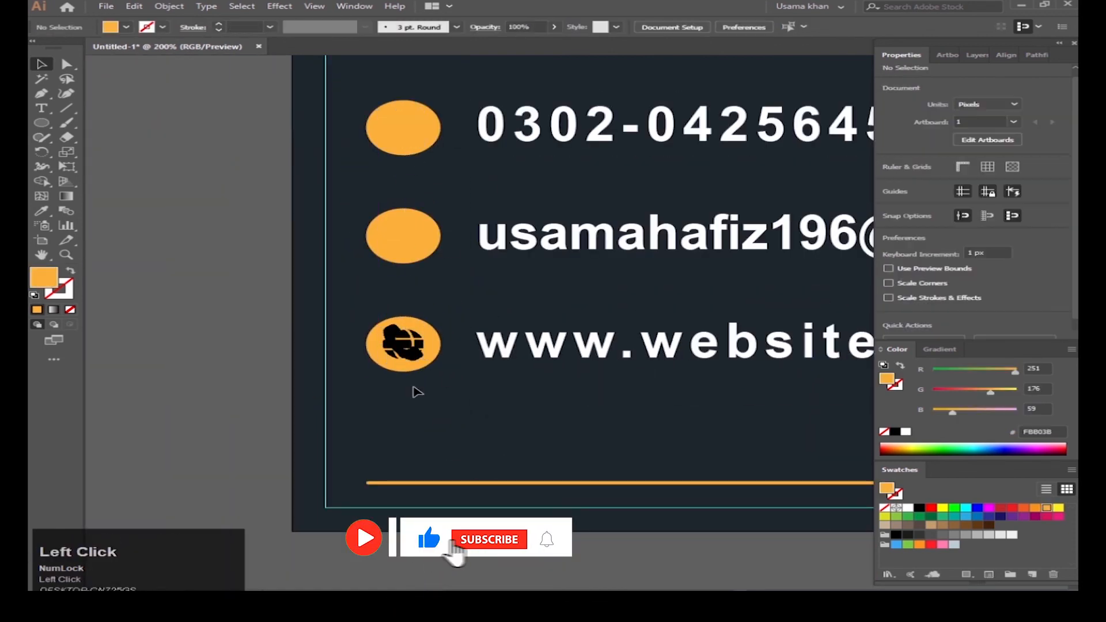
{"action": "scroll", "coordinate": [413, 354], "scroll_direction": "up", "scroll_amount": 4}
{"action": "left_click", "coordinate": [362, 277]}
{"action": "scroll", "coordinate": [362, 276], "scroll_direction": "down", "scroll_amount": 4}
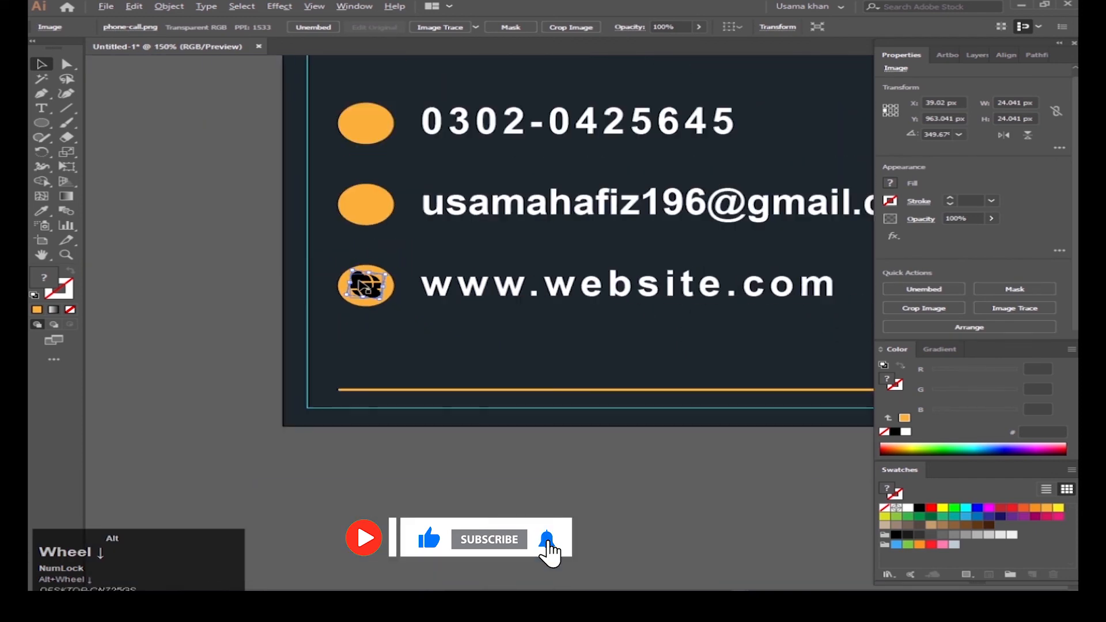
{"action": "left_click_drag", "start_coordinate": [358, 270], "coordinate": [359, 116]}
{"action": "left_click", "coordinate": [373, 293]}
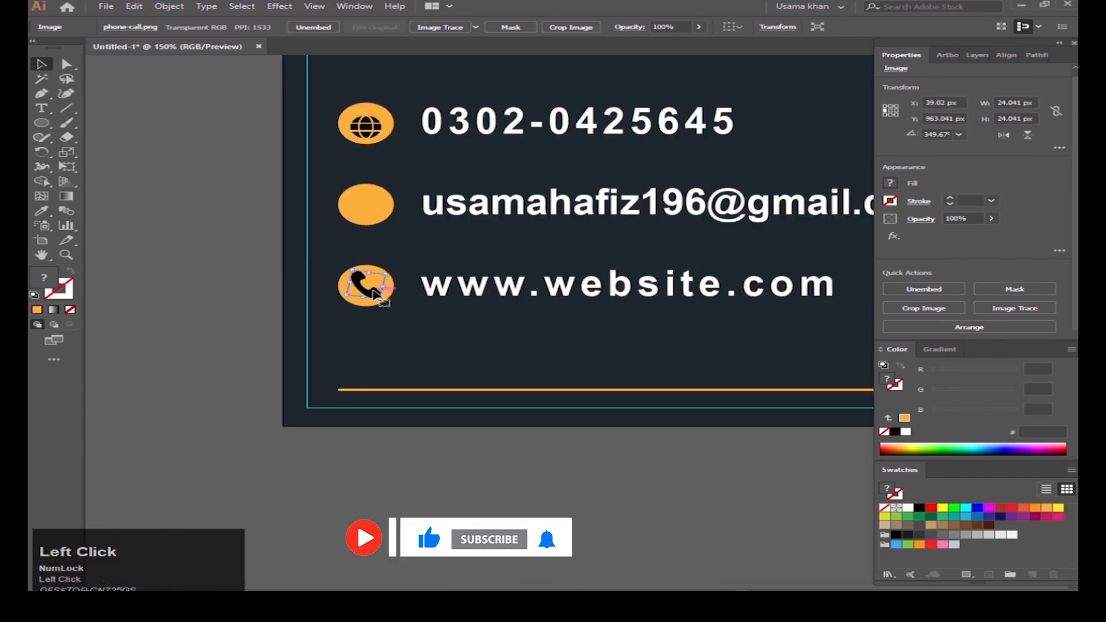
{"action": "key", "text": "ctrl+z"}
{"action": "left_click", "coordinate": [370, 297]}
{"action": "scroll", "coordinate": [367, 297], "scroll_direction": "up", "scroll_amount": 4}
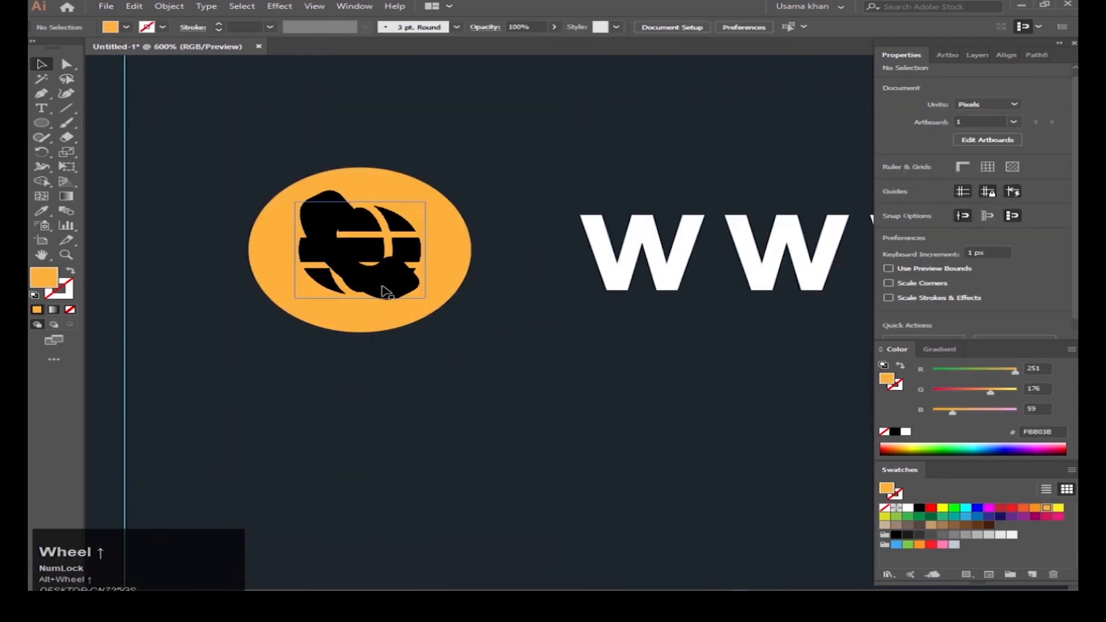
Step: Send the globe image one step backward with Arrange > Send Backward
{"action": "right_click", "coordinate": [390, 263]}
{"action": "double_click", "coordinate": [391, 262]}
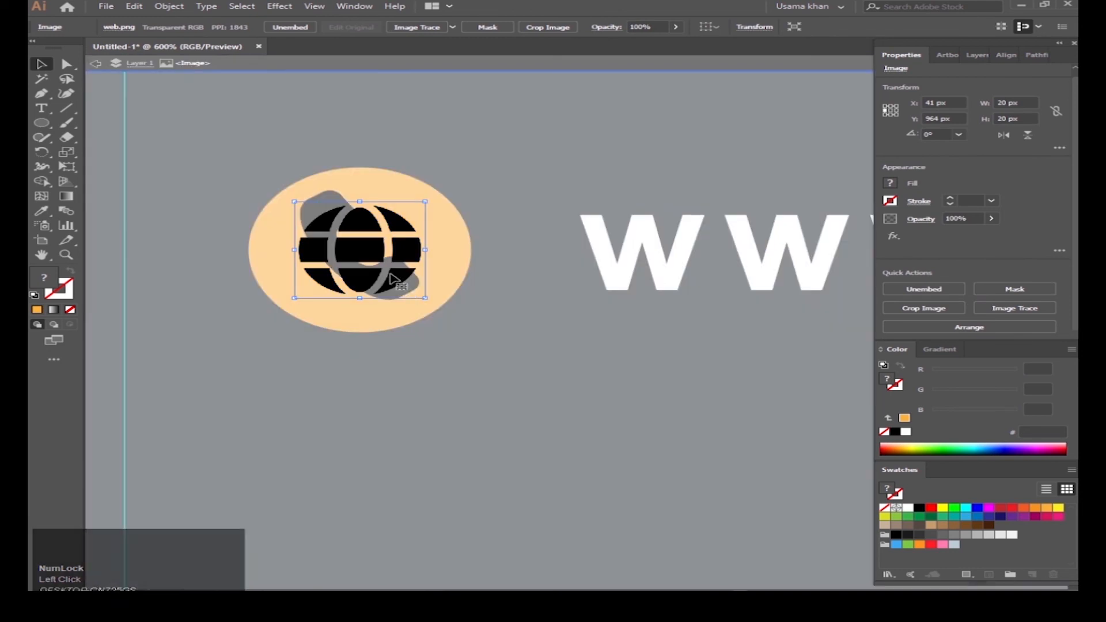
{"action": "right_click", "coordinate": [385, 271]}
{"action": "left_click", "coordinate": [449, 385]}
{"action": "left_click", "coordinate": [594, 413]}
{"action": "double_click", "coordinate": [526, 397]}
Step: Shift the globe aside and pull the phone icon off it, undoing stray moves
{"action": "left_click_drag", "start_coordinate": [388, 283], "coordinate": [493, 360]}
{"action": "left_click_drag", "start_coordinate": [352, 279], "coordinate": [573, 382]}
{"action": "key", "text": "ctrl+z"}
{"action": "key", "text": "ctrl+z"}
{"action": "left_click_drag", "start_coordinate": [490, 370], "coordinate": [443, 313]}
{"action": "left_click", "coordinate": [406, 311]}
{"action": "key", "text": "ctrl+z"}
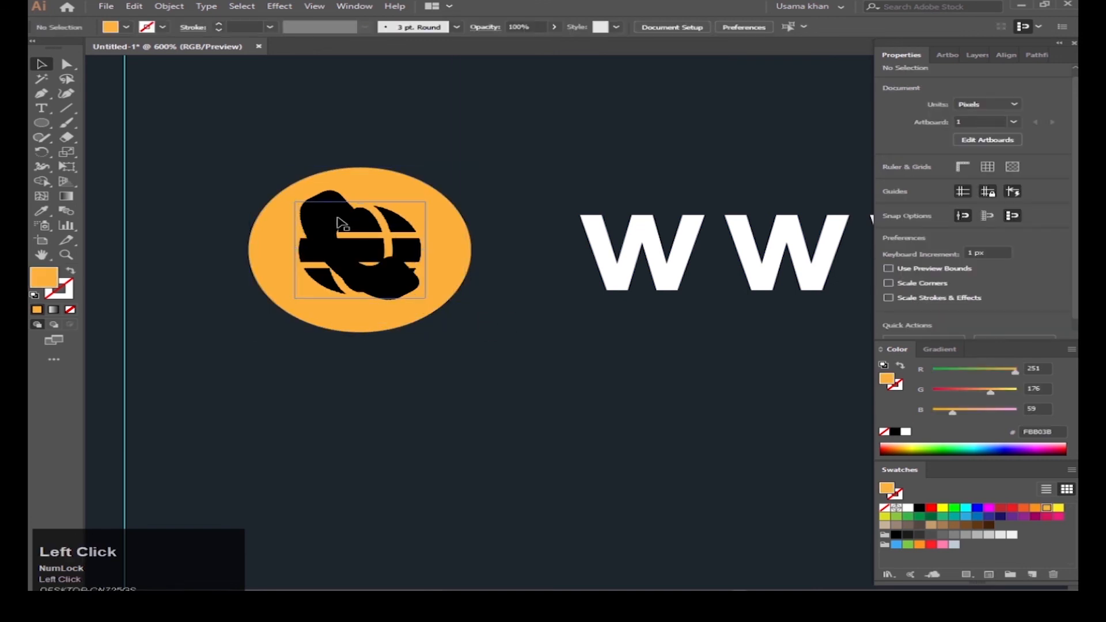
{"action": "left_click", "coordinate": [337, 199]}
{"action": "left_click_drag", "start_coordinate": [338, 199], "coordinate": [394, 362]}
{"action": "scroll", "coordinate": [476, 152], "scroll_direction": "down", "scroll_amount": 3}
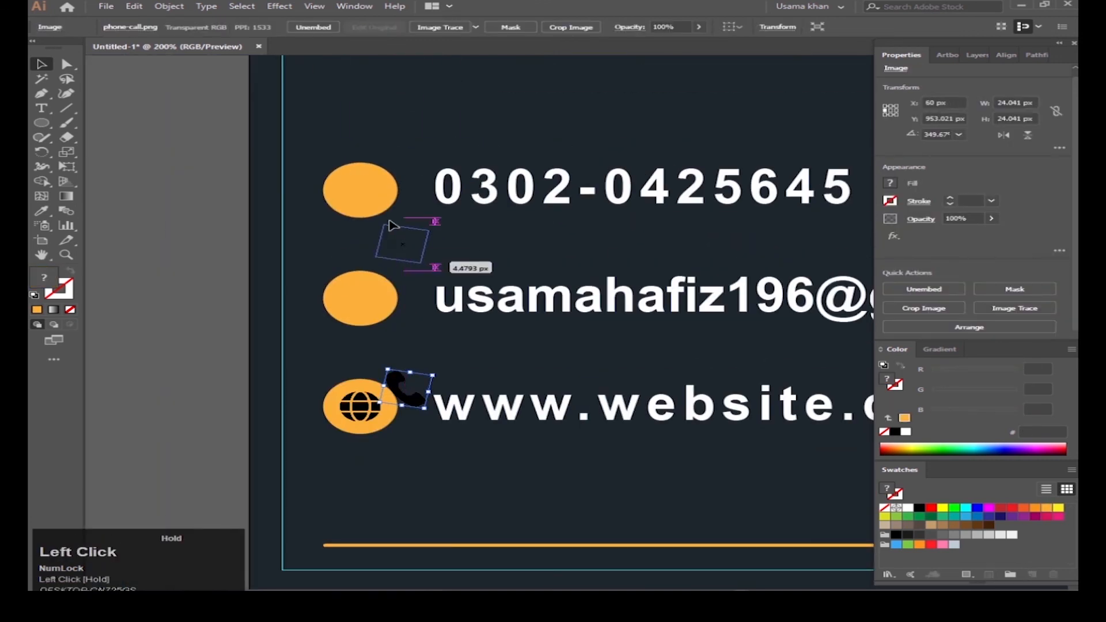
{"action": "scroll", "coordinate": [356, 185], "scroll_direction": "up", "scroll_amount": 3}
Step: Place the phone icon in the top circle, tilted and shrunk slightly to fit
{"action": "left_click_drag", "start_coordinate": [356, 181], "coordinate": [329, 149]}
{"action": "left_click", "coordinate": [389, 197], "text": "shift"}
{"action": "left_click", "coordinate": [734, 342]}
{"action": "left_click", "coordinate": [358, 218]}
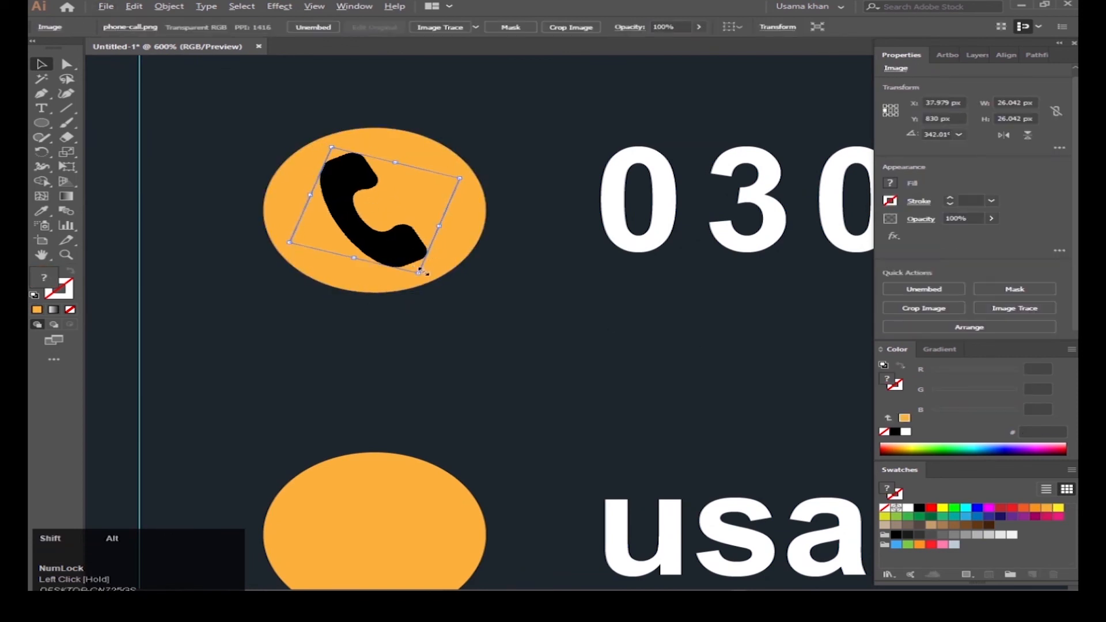
{"action": "left_click_drag", "start_coordinate": [425, 272], "coordinate": [433, 259]}
{"action": "left_click", "coordinate": [432, 259], "text": "shift"}
{"action": "left_click", "coordinate": [777, 349]}
{"action": "scroll", "coordinate": [655, 353], "scroll_direction": "down", "scroll_amount": 5}
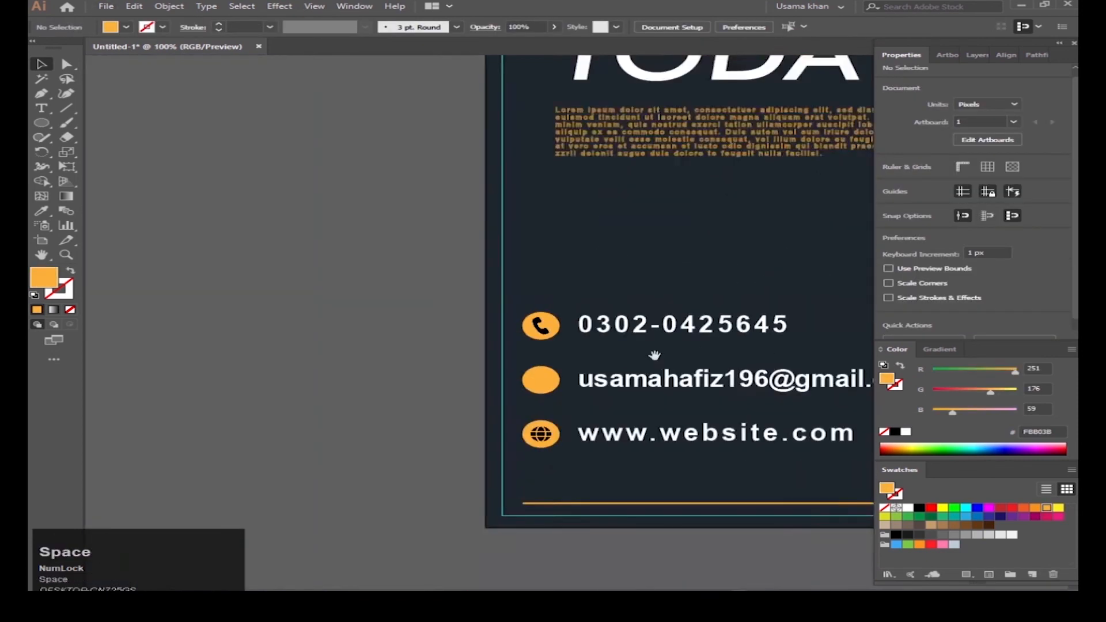
Step: Embed the envelope image and move it toward the email contact row
{"action": "scroll", "coordinate": [654, 355], "scroll_direction": "down", "scroll_amount": 2}
{"action": "left_click_drag", "start_coordinate": [655, 355], "coordinate": [458, 384]}
{"action": "left_click", "coordinate": [661, 155]}
{"action": "left_click", "coordinate": [927, 291]}
{"action": "left_click_drag", "start_coordinate": [648, 96], "coordinate": [477, 372]}
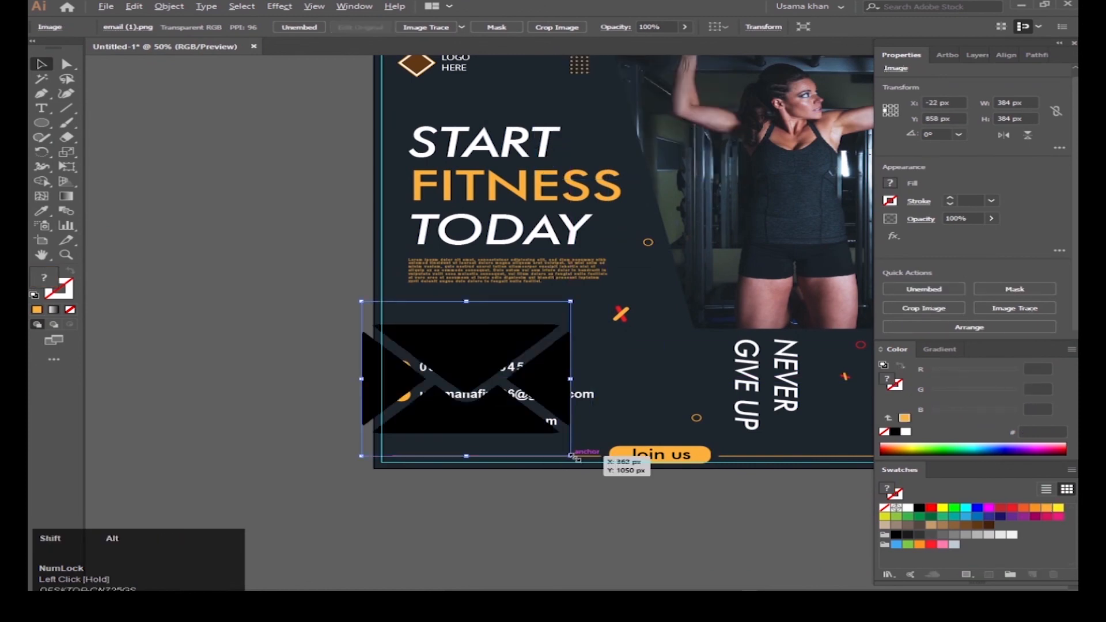
Step: Scale the envelope down and place it on the middle orange circle
{"action": "left_click_drag", "start_coordinate": [571, 457], "coordinate": [483, 419]}
{"action": "key", "text": "ctrl+z"}
{"action": "left_click_drag", "start_coordinate": [571, 457], "coordinate": [481, 432]}
{"action": "scroll", "coordinate": [437, 381], "scroll_direction": "up", "scroll_amount": 3}
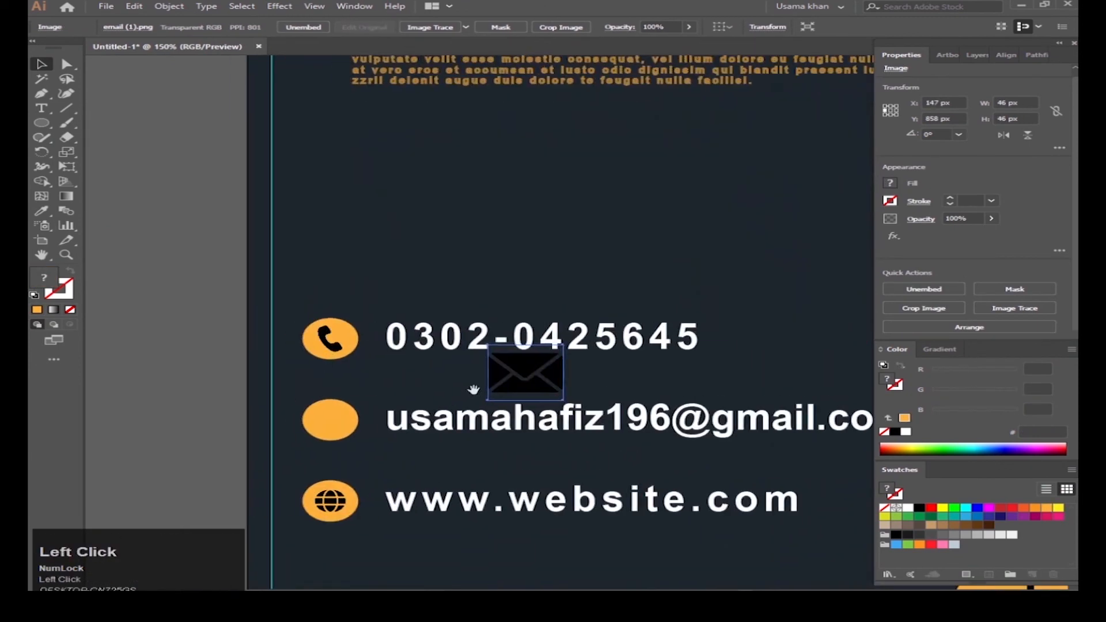
{"action": "left_click_drag", "start_coordinate": [318, 432], "coordinate": [320, 432]}
{"action": "scroll", "coordinate": [347, 433], "scroll_direction": "up", "scroll_amount": 4}
{"action": "left_click_drag", "start_coordinate": [431, 506], "coordinate": [368, 464]}
Step: Vertically centre the envelope on the middle circle, using the circle as key object
{"action": "left_click", "coordinate": [377, 385], "text": "shift"}
{"action": "double_click", "coordinate": [377, 385]}
{"action": "double_click", "coordinate": [298, 174]}
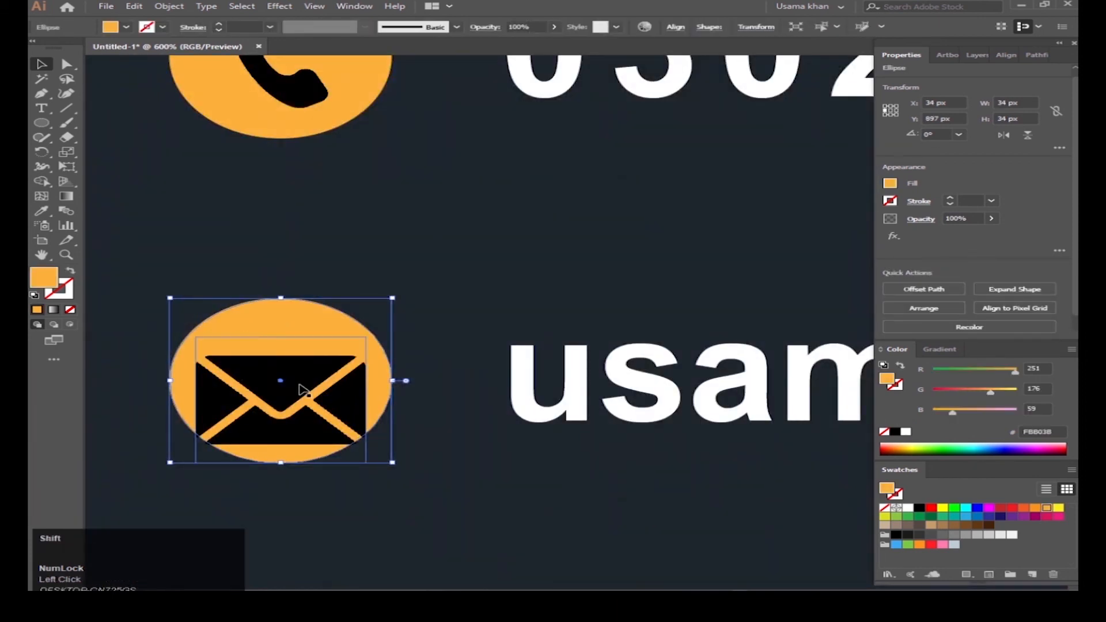
{"action": "left_click", "coordinate": [300, 386], "text": "shift"}
{"action": "left_click", "coordinate": [383, 385]}
{"action": "left_click", "coordinate": [1021, 289]}
Step: Shrink the envelope further so it fits inside the circle at about 22 px
{"action": "left_click", "coordinate": [582, 492]}
{"action": "scroll", "coordinate": [342, 409], "scroll_direction": "up", "scroll_amount": 1}
{"action": "left_click", "coordinate": [343, 411]}
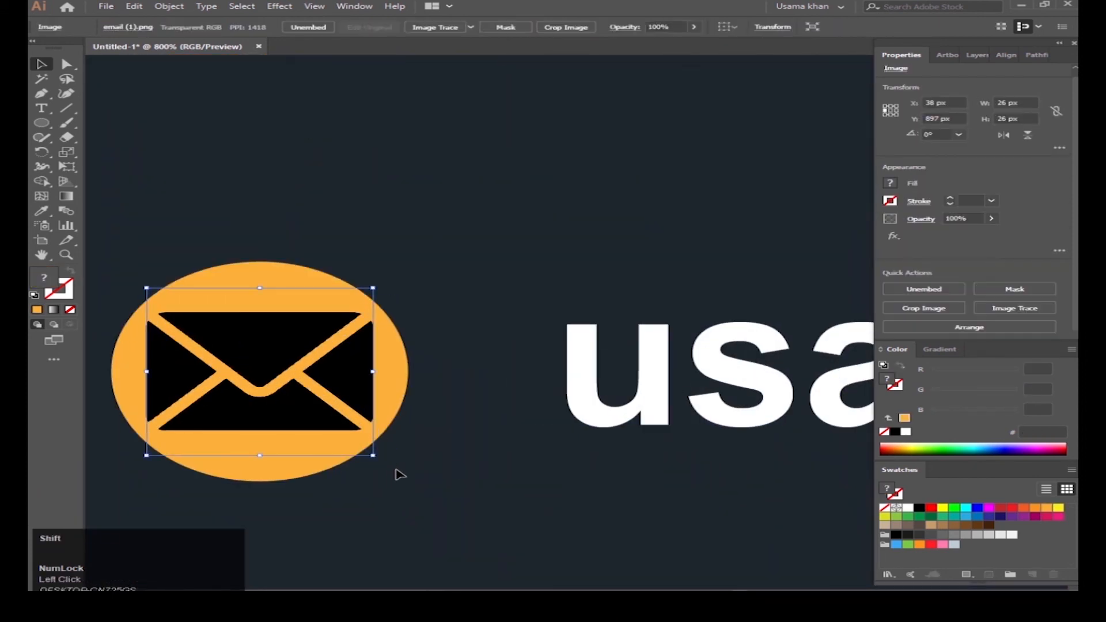
{"action": "left_click_drag", "start_coordinate": [373, 455], "coordinate": [344, 455]}
{"action": "left_click", "coordinate": [371, 464]}
{"action": "scroll", "coordinate": [362, 464], "scroll_direction": "down", "scroll_amount": 4}
{"action": "scroll", "coordinate": [283, 404], "scroll_direction": "up", "scroll_amount": 3}
{"action": "left_click", "coordinate": [280, 401]}
{"action": "left_click", "coordinate": [389, 476]}
{"action": "scroll", "coordinate": [329, 461], "scroll_direction": "down", "scroll_amount": 4}
{"action": "left_click_drag", "start_coordinate": [378, 518], "coordinate": [339, 409]}
Step: Check the envelope's final fit by selecting it together with its circle
{"action": "scroll", "coordinate": [280, 352], "scroll_direction": "up", "scroll_amount": 4}
{"action": "left_click", "coordinate": [279, 365]}
{"action": "left_click", "coordinate": [396, 417]}
{"action": "scroll", "coordinate": [349, 418], "scroll_direction": "down", "scroll_amount": 4}
{"action": "scroll", "coordinate": [339, 415], "scroll_direction": "up", "scroll_amount": 4}
{"action": "left_click", "coordinate": [389, 401]}
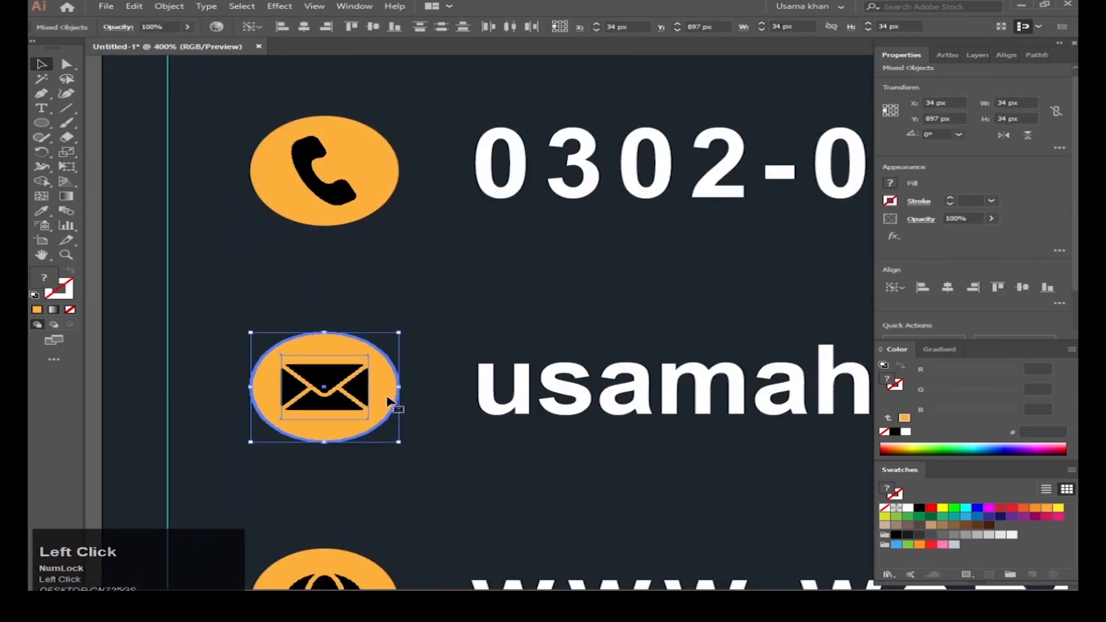
{"action": "scroll", "coordinate": [406, 372], "scroll_direction": "down", "scroll_amount": 7}
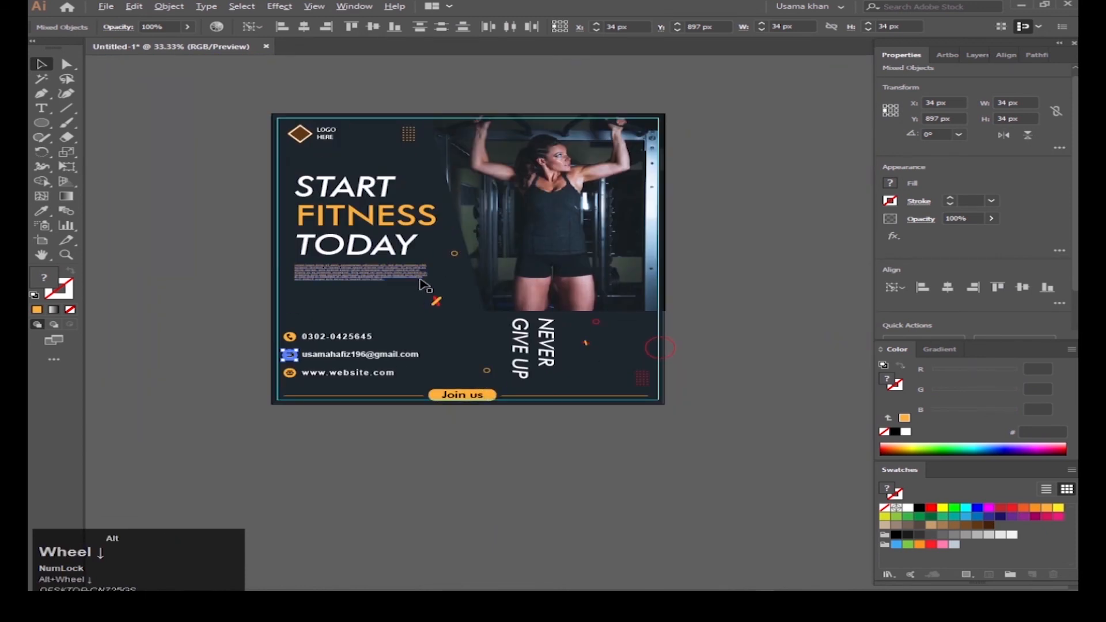
Step: Unlock all locked objects, including the background rectangle, with Ctrl+Alt+2
{"action": "right_click", "coordinate": [404, 380]}
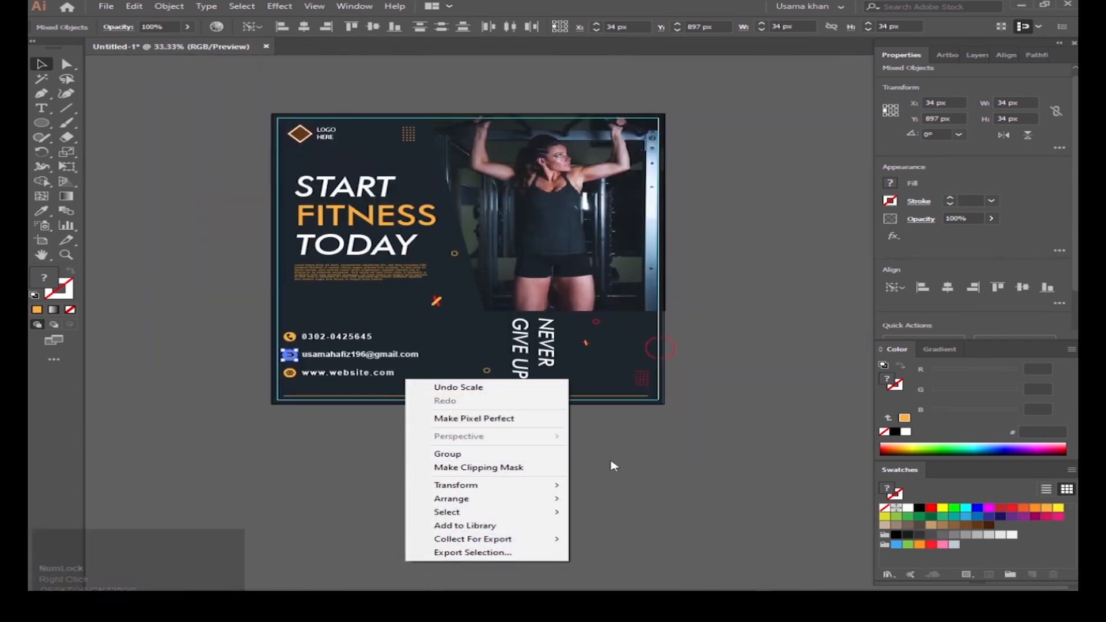
{"action": "left_click", "coordinate": [634, 413]}
{"action": "key", "text": "ctrl+alt+2"}
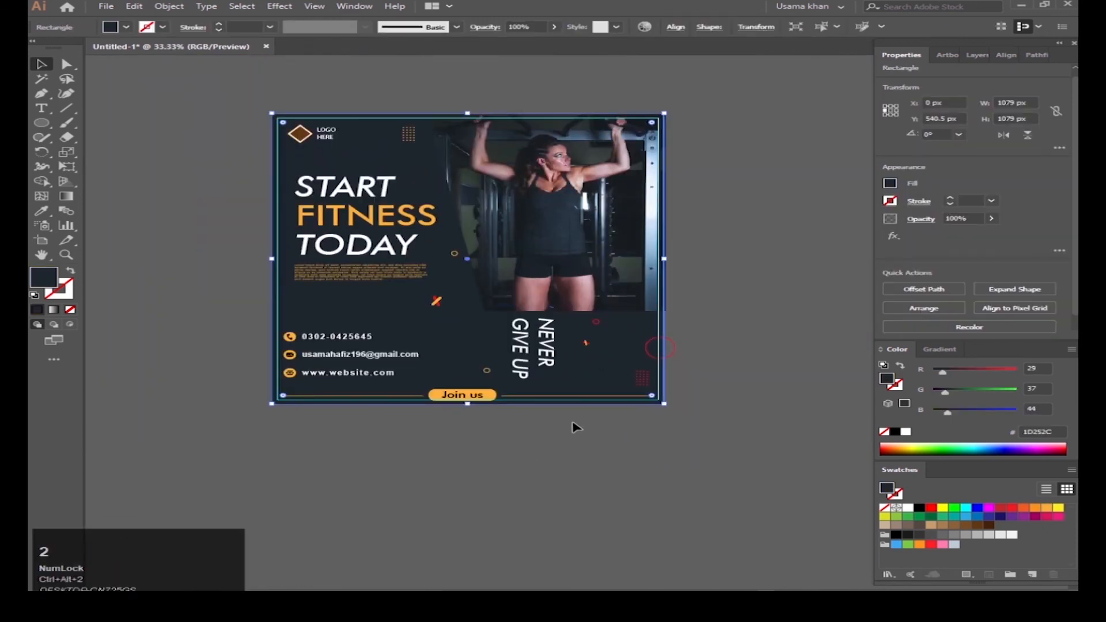
{"action": "right_click", "coordinate": [452, 348]}
{"action": "left_click", "coordinate": [387, 457]}
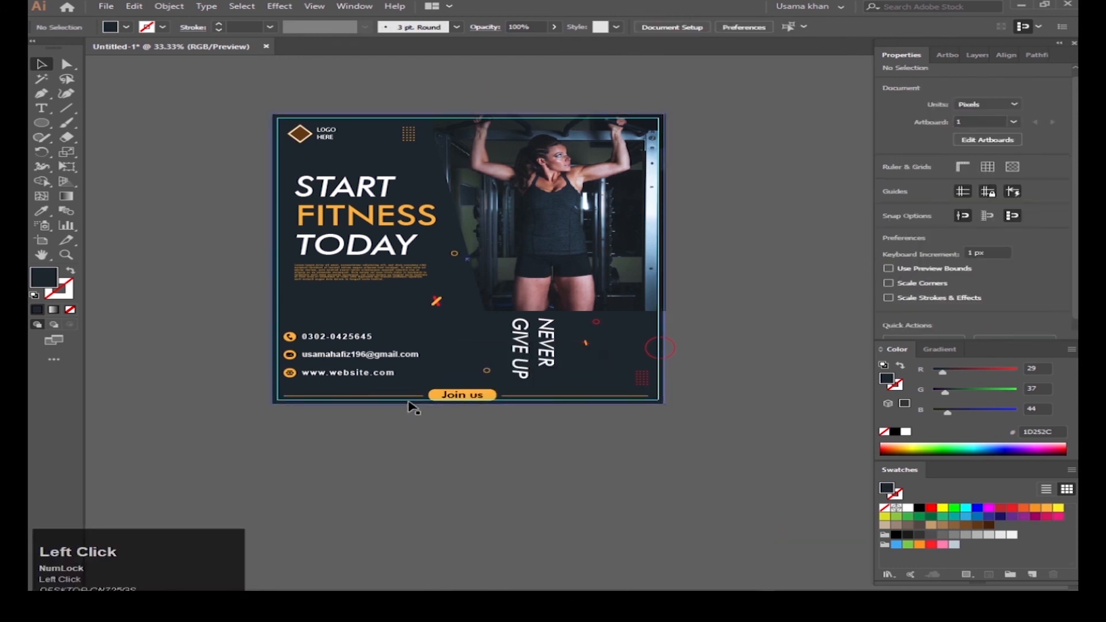
Step: Unlock the guides and switch to the Rectangle Tool
{"action": "right_click", "coordinate": [476, 354]}
{"action": "left_click", "coordinate": [518, 460]}
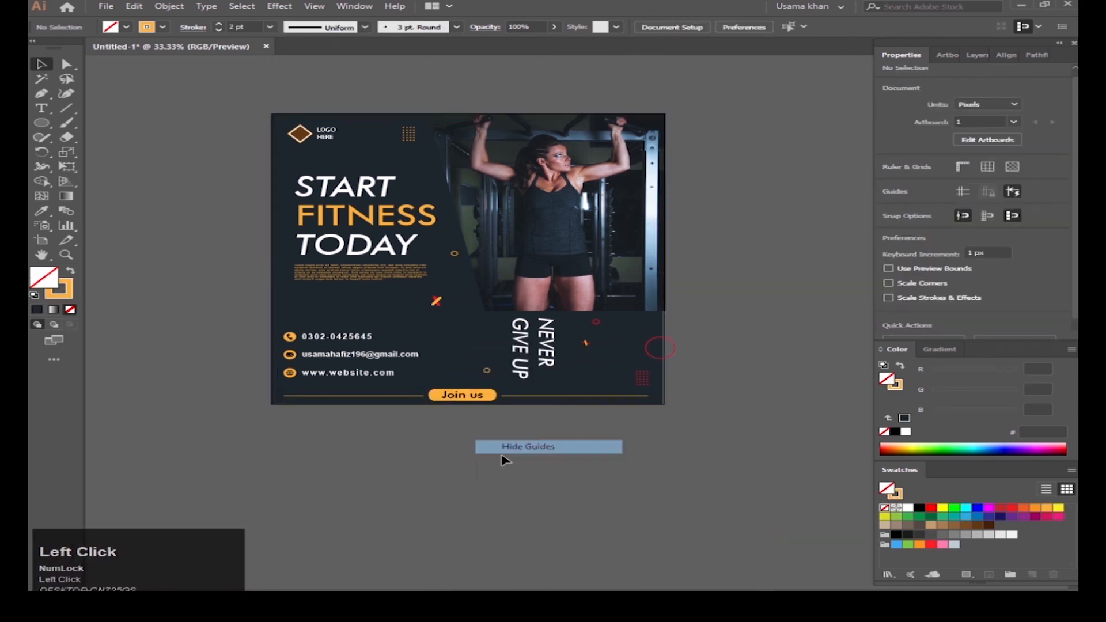
{"action": "right_click", "coordinate": [41, 123]}
{"action": "left_click", "coordinate": [110, 119]}
Step: Draw a 1079 × 1079 px rectangle over the whole artboard and fill it white
{"action": "mouse_move", "coordinate": [271, 116]}
{"action": "left_mouse_down"}
{"action": "mouse_move", "coordinate": [671, 345]}
{"action": "mouse_move", "coordinate": [664, 403]}
{"action": "left_mouse_up"}
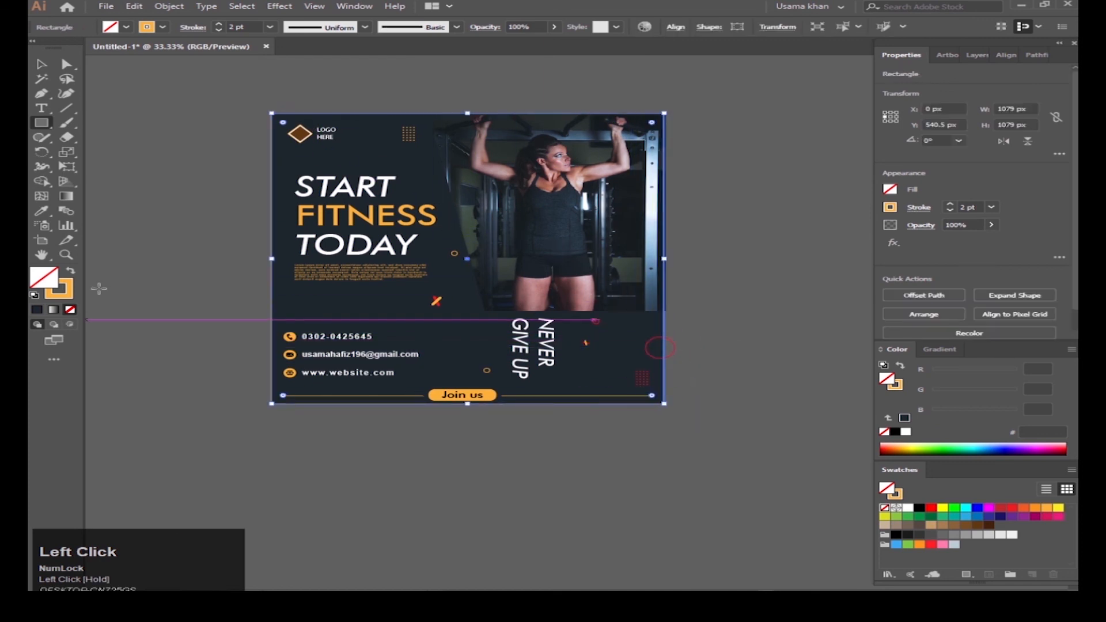
{"action": "left_click", "coordinate": [70, 271]}
{"action": "double_click", "coordinate": [44, 277]}
{"action": "left_click", "coordinate": [717, 233]}
{"action": "left_click", "coordinate": [718, 236]}
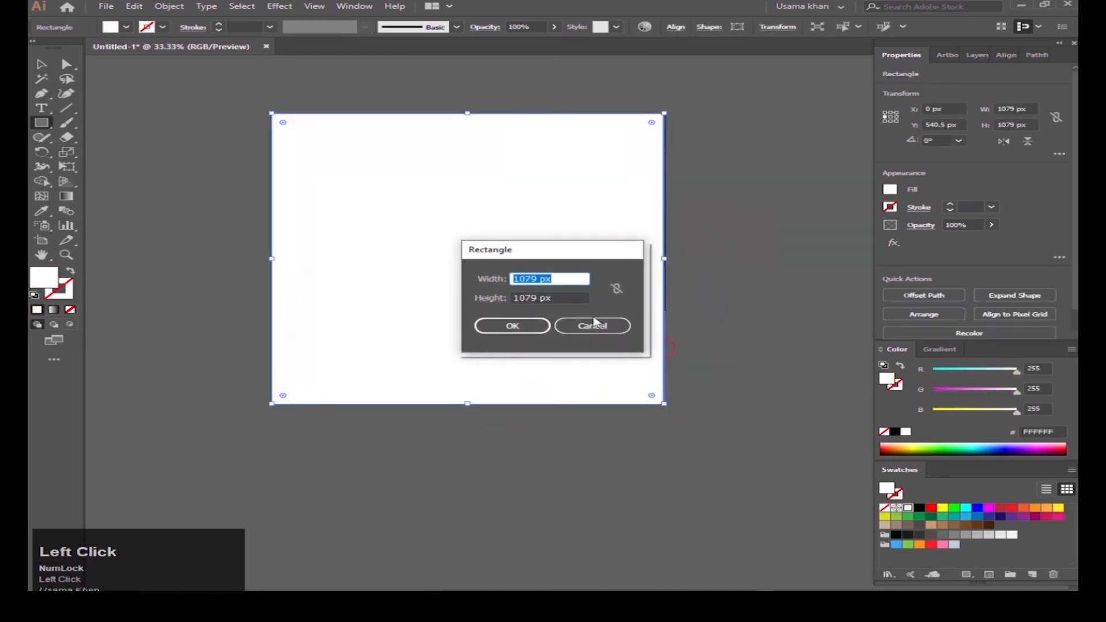